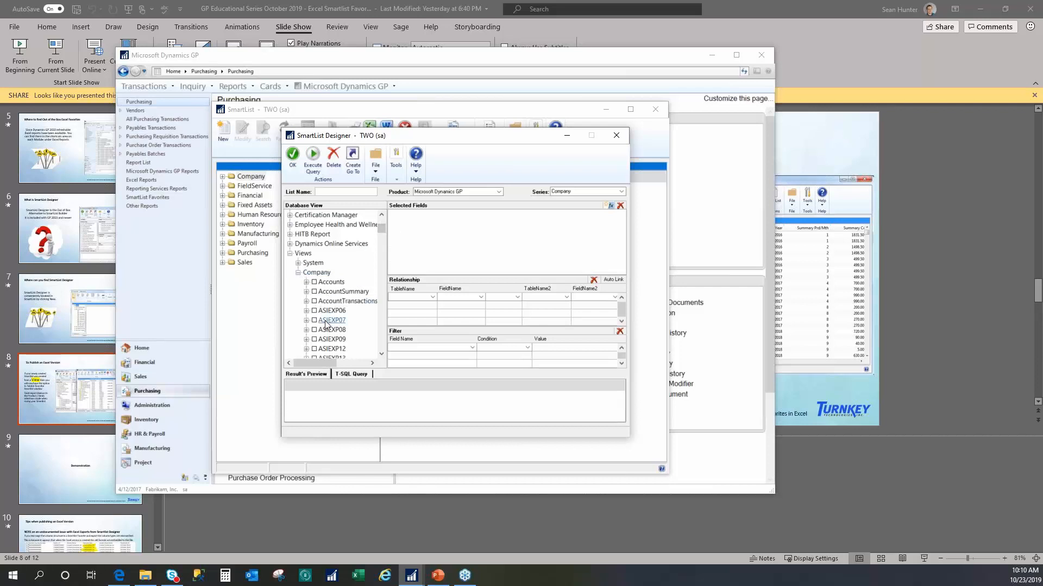
Browse the company views available in the SmartList Designer database tree
{"action": "mouse_move", "coordinate": [379, 228]}
{"action": "left_mouse_down"}
{"action": "mouse_move", "coordinate": [380, 294]}
{"action": "mouse_move", "coordinate": [379, 242]}
{"action": "left_mouse_up"}
{"action": "left_click", "coordinate": [380, 213]}
{"action": "left_click", "coordinate": [380, 213]}
{"action": "left_click", "coordinate": [380, 214]}
{"action": "left_click", "coordinate": [379, 215]}
{"action": "left_click", "coordinate": [379, 216]}
{"action": "left_click", "coordinate": [380, 216]}
{"action": "left_click", "coordinate": [379, 218]}
{"action": "left_click", "coordinate": [379, 218]}
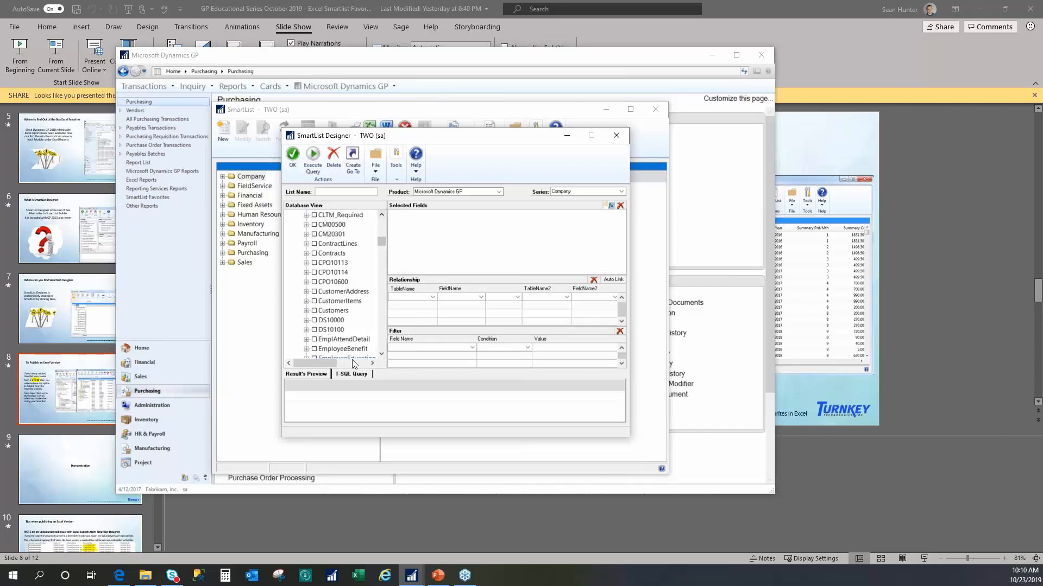
Arrange the SmartList and SmartList Designer windows so both of their trees are in view
{"action": "left_click_drag", "start_coordinate": [308, 109], "coordinate": [193, 104]}
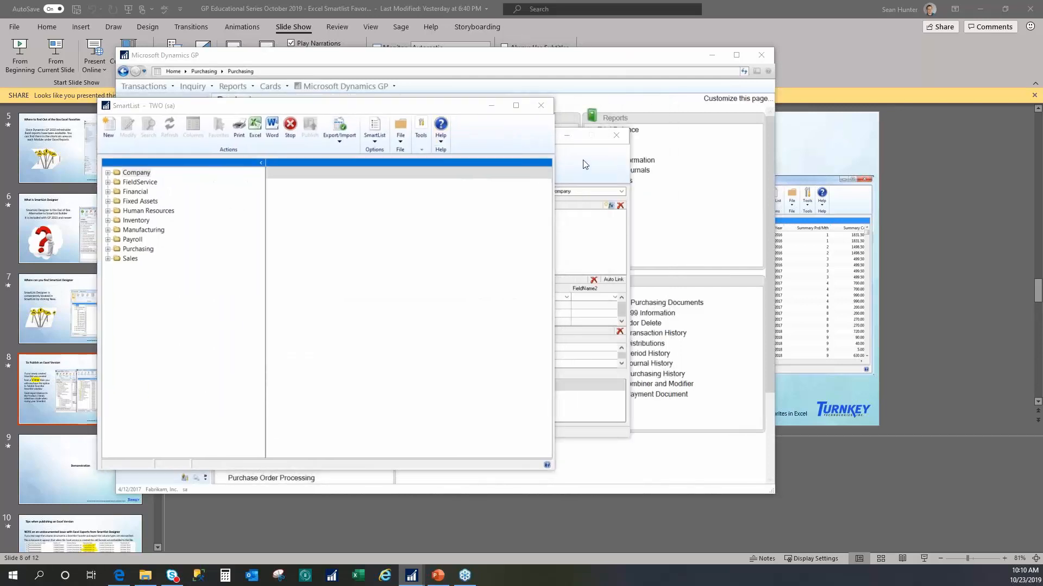
{"action": "left_click", "coordinate": [583, 164]}
{"action": "left_click_drag", "start_coordinate": [427, 139], "coordinate": [492, 125]}
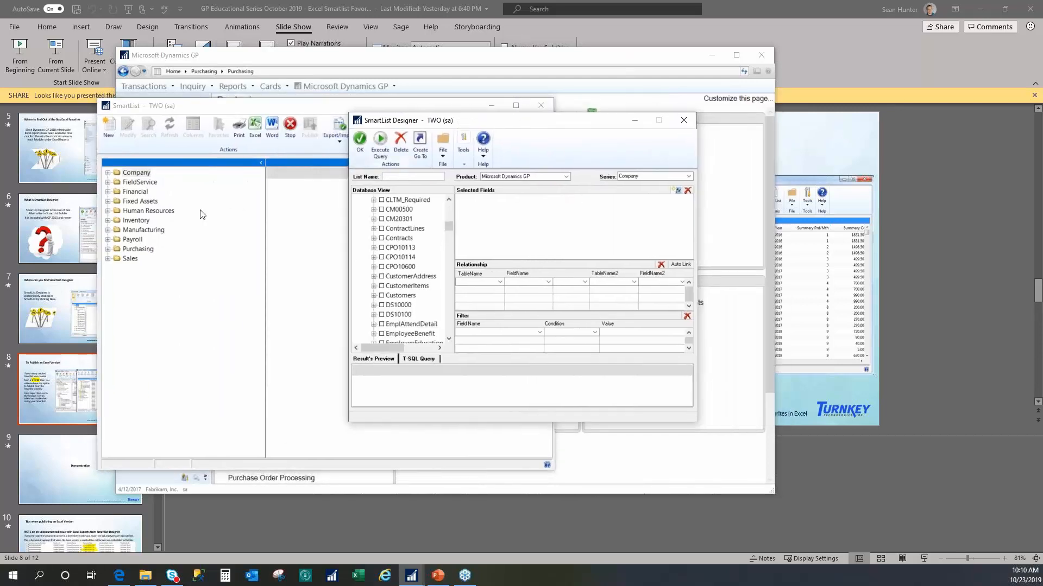
Expand the Sales and Financial categories in SmartList to compare their lists with the Designer views
{"action": "left_click", "coordinate": [108, 259]}
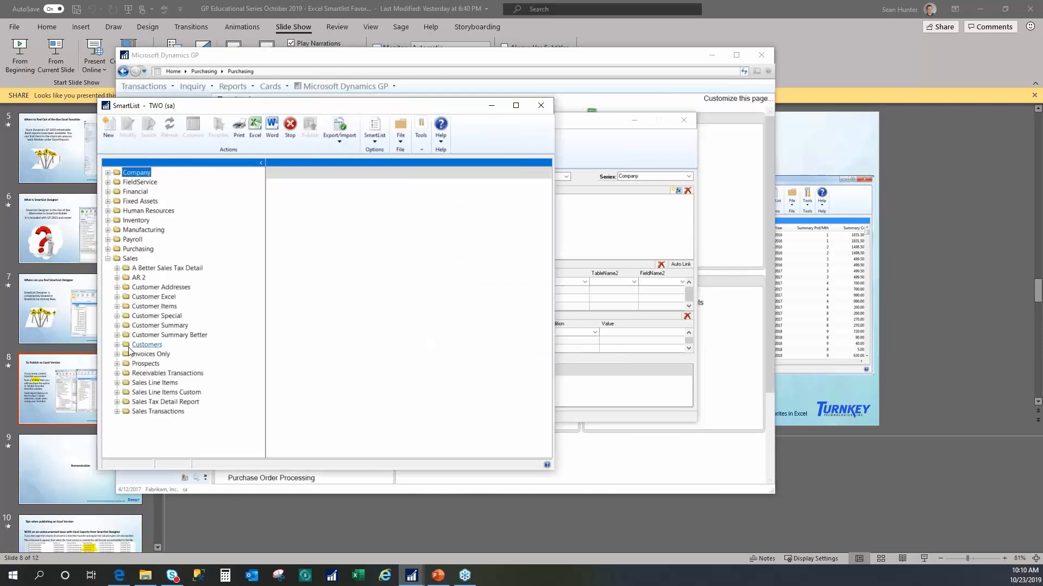
{"action": "left_click", "coordinate": [596, 126]}
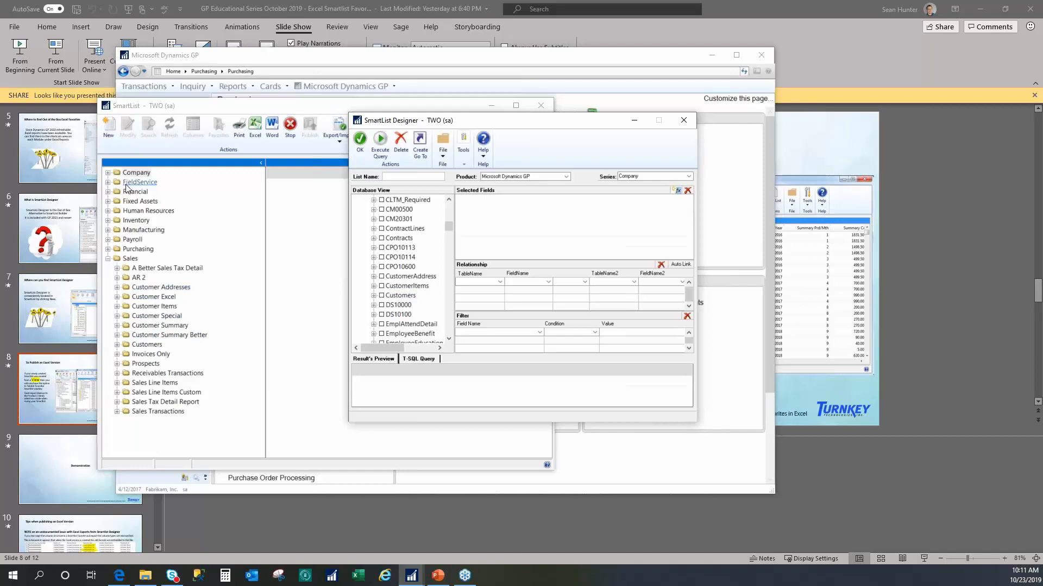
{"action": "left_click", "coordinate": [108, 193]}
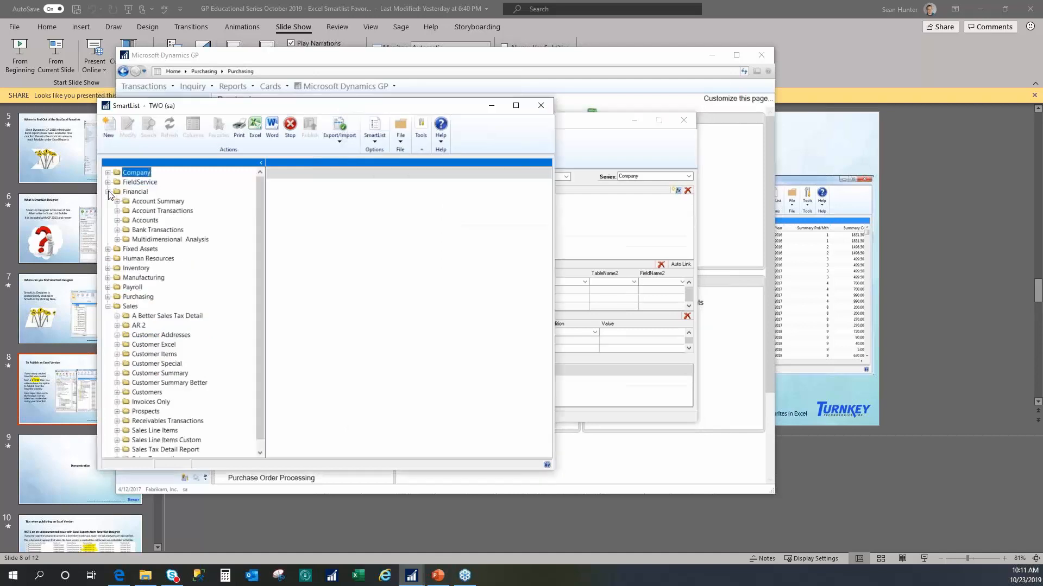
{"action": "left_click", "coordinate": [592, 128]}
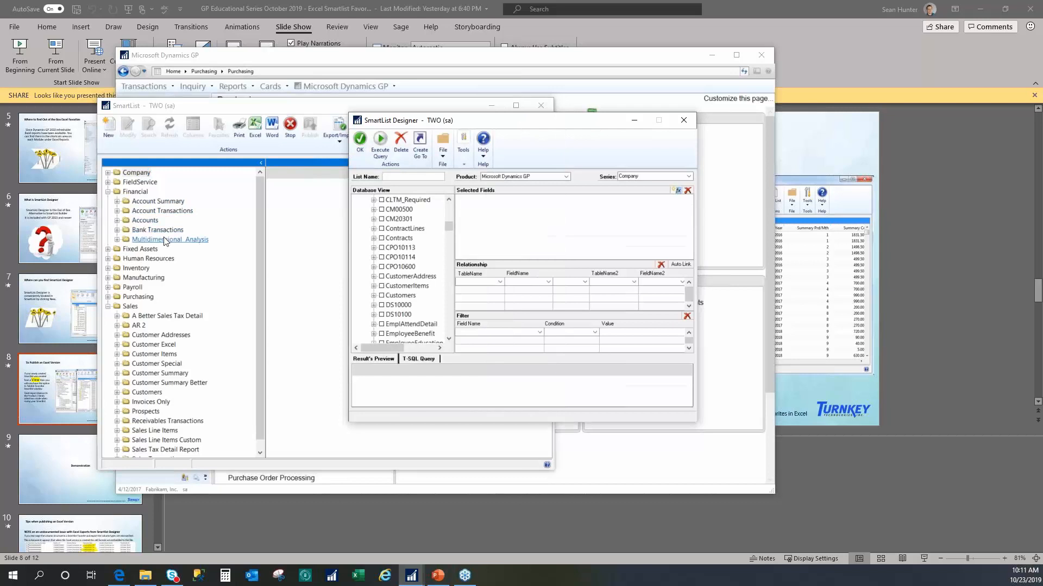
Find the SalesLineItems view among the company views in SmartList Designer and expand its fields
{"action": "left_click_drag", "start_coordinate": [446, 227], "coordinate": [445, 218]}
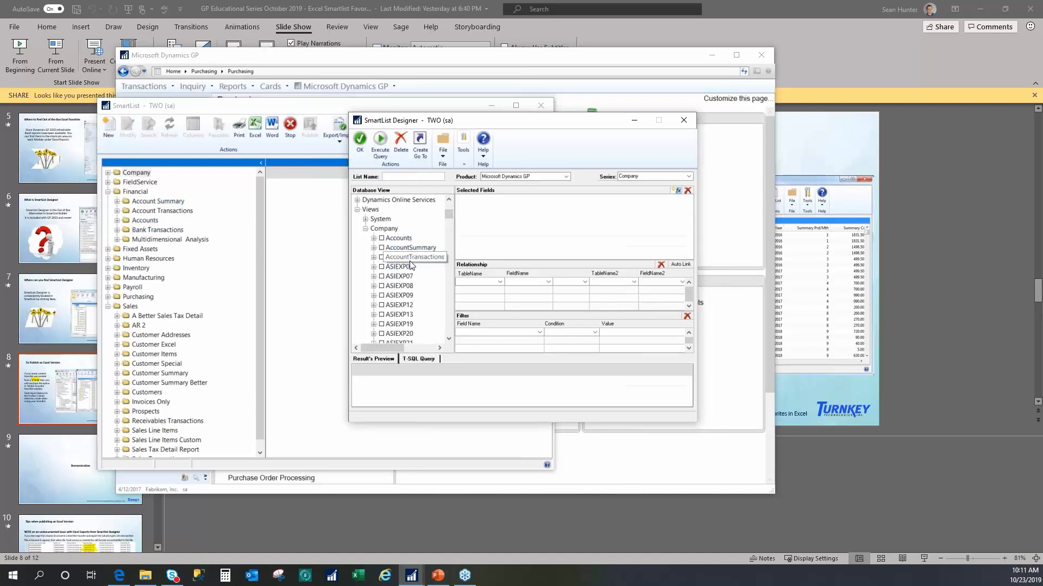
{"action": "left_click_drag", "start_coordinate": [449, 212], "coordinate": [443, 324]}
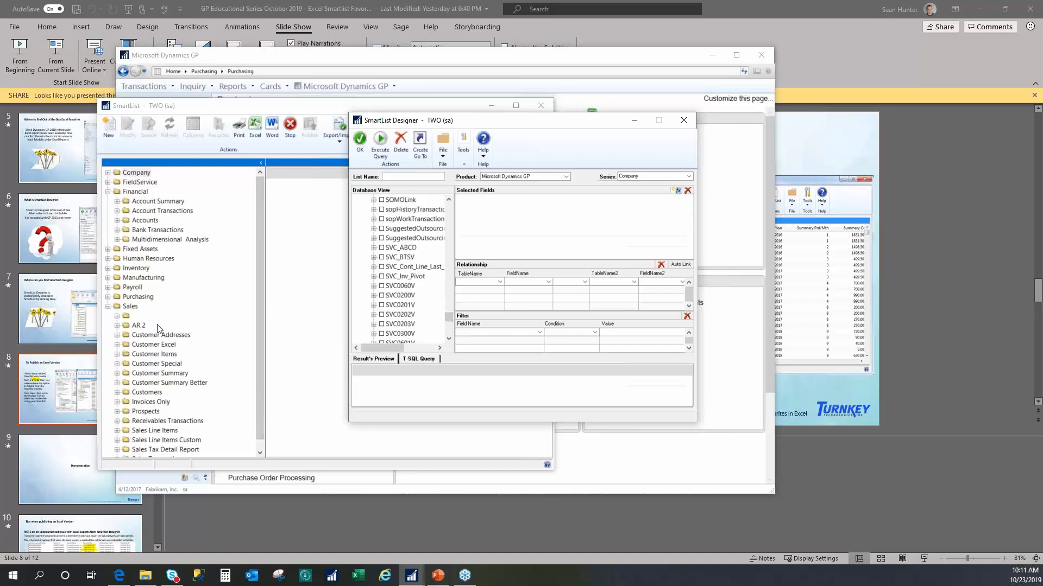
{"action": "right_click", "coordinate": [157, 439]}
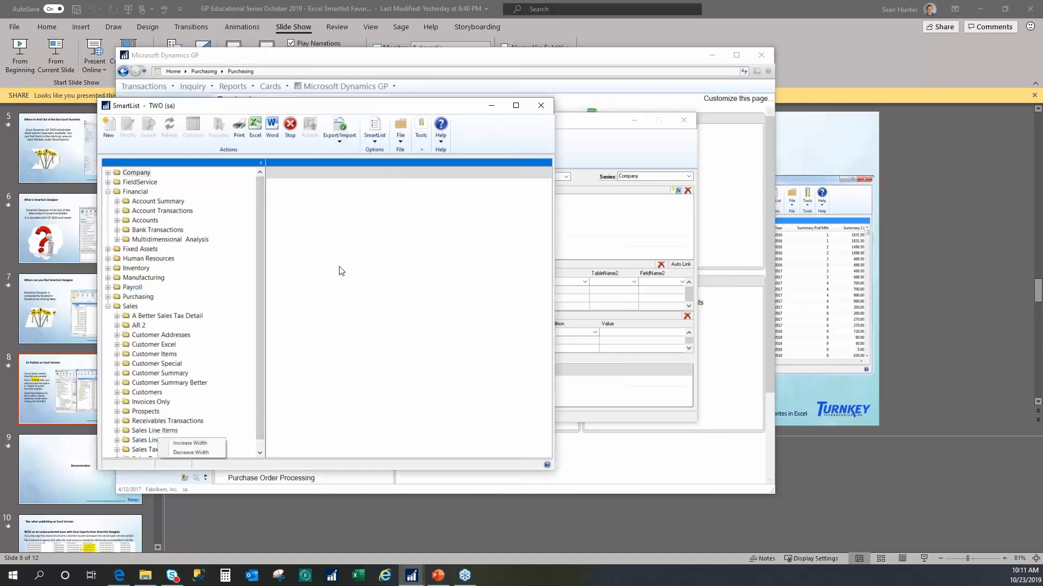
{"action": "left_click", "coordinate": [642, 146]}
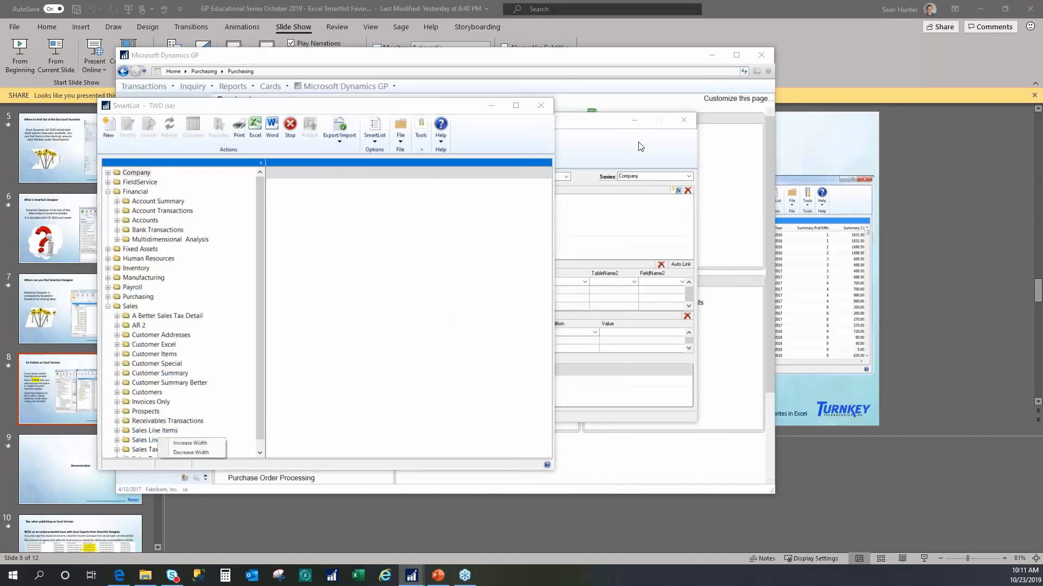
{"action": "left_click", "coordinate": [260, 412]}
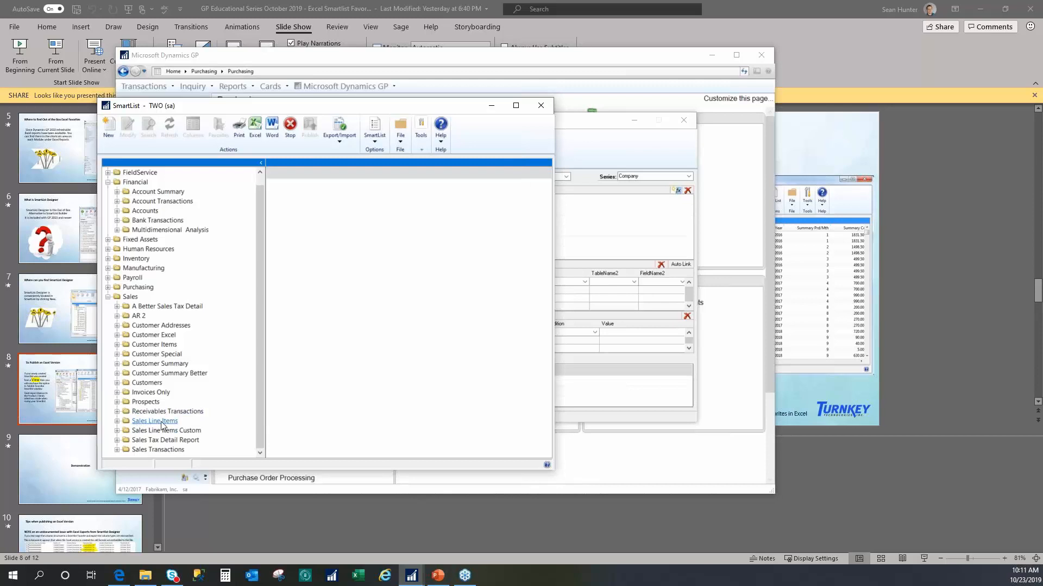
{"action": "left_click", "coordinate": [645, 150]}
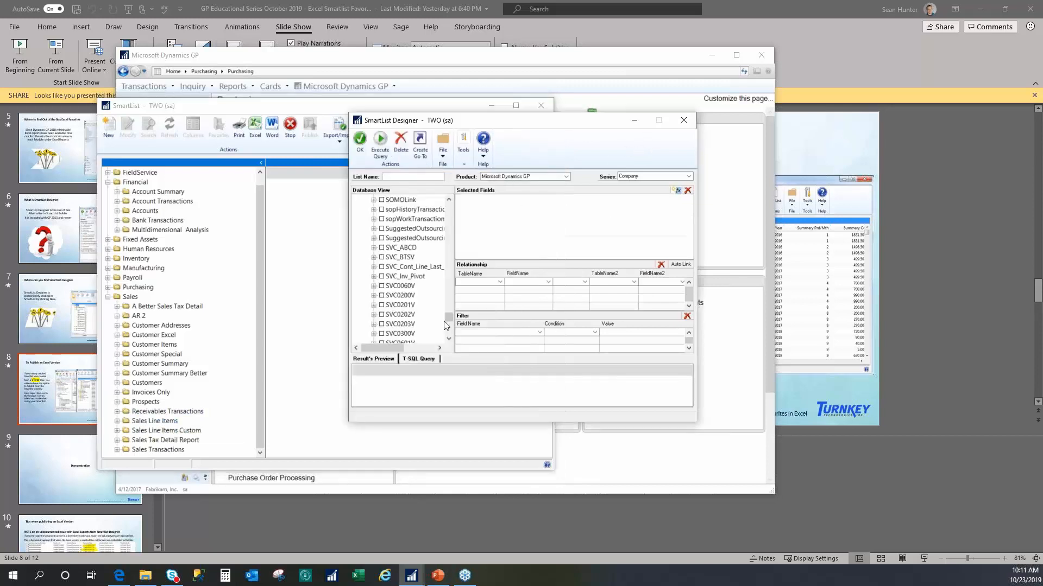
{"action": "left_click_drag", "start_coordinate": [450, 321], "coordinate": [445, 294]}
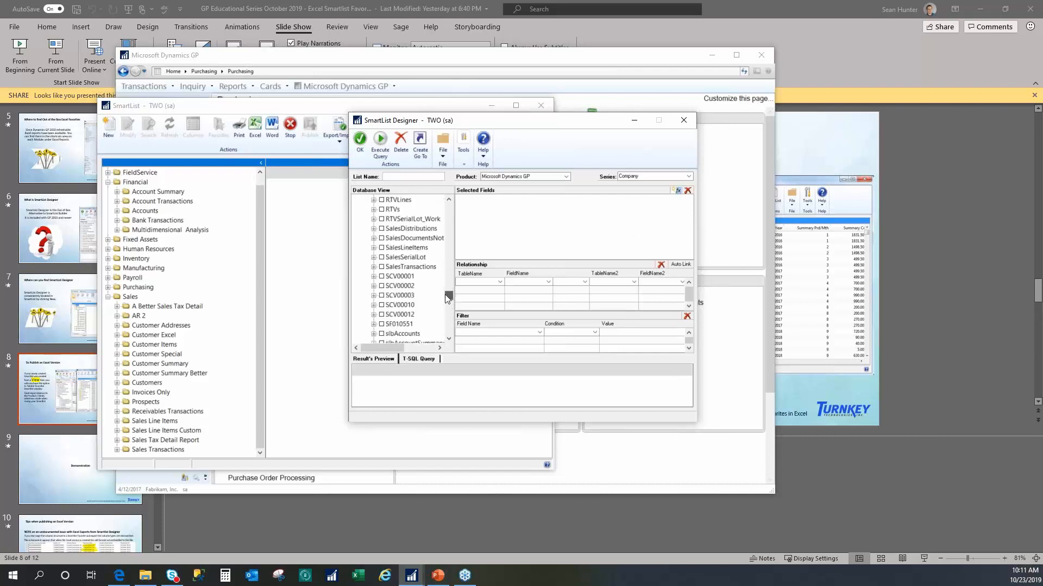
{"action": "left_click", "coordinate": [374, 248]}
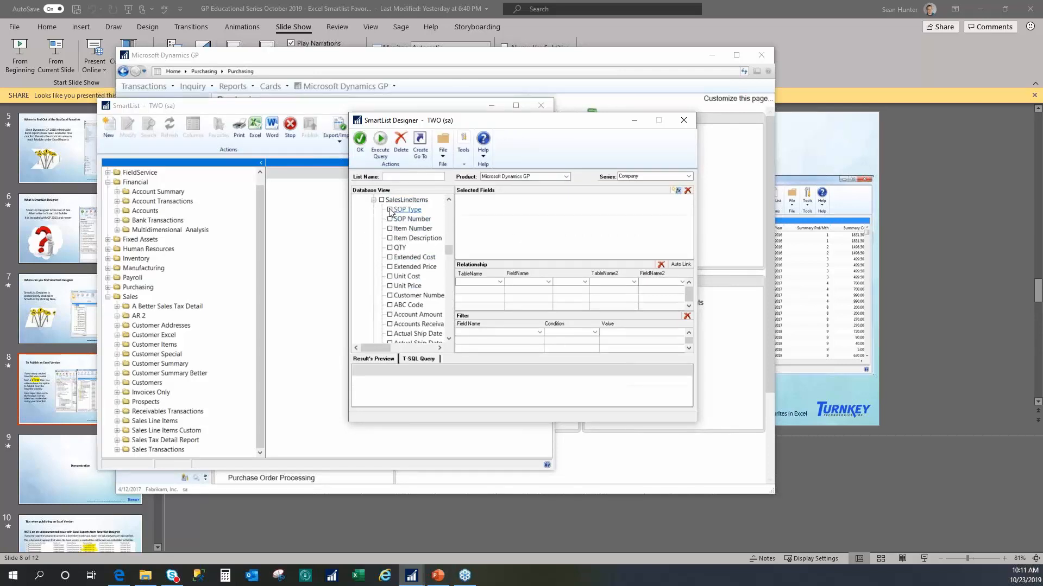
Open the default Sales Line Items list in SmartList and move the Designer window aside to expose its columns
{"action": "left_click", "coordinate": [140, 422]}
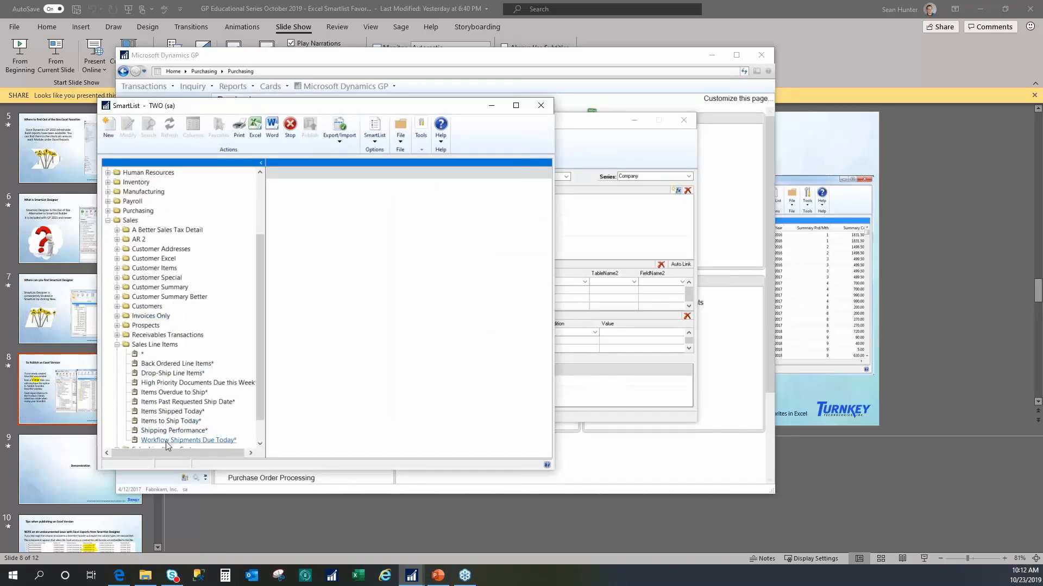
{"action": "scroll", "coordinate": [142, 364], "scroll_direction": "down", "scroll_amount": 1}
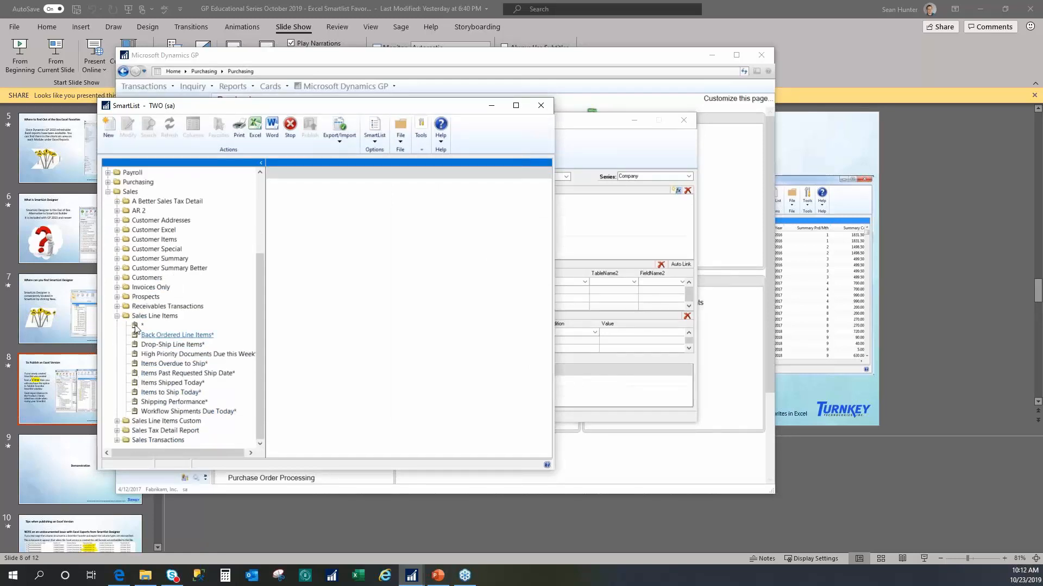
{"action": "left_click", "coordinate": [140, 326]}
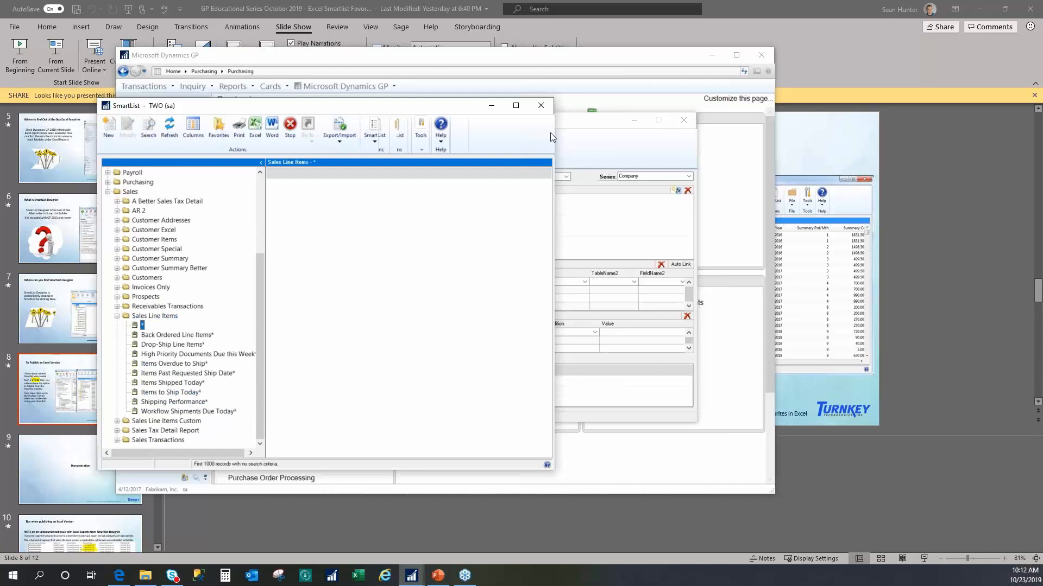
{"action": "left_click_drag", "start_coordinate": [578, 120], "coordinate": [668, 138]}
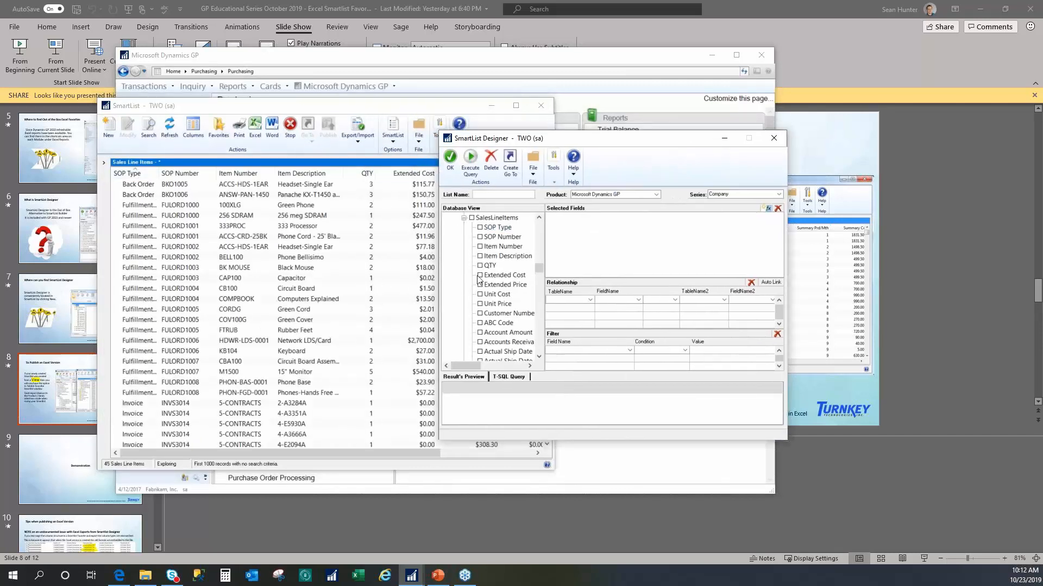
Select the SalesLineItems fields SOP Type, SOP Number, Item Number, Item Description, QTY, Extended Cost, Extended Price, Unit Cost and Unit Price
{"action": "left_click", "coordinate": [496, 227]}
{"action": "left_click", "coordinate": [501, 237]}
{"action": "left_click", "coordinate": [503, 247]}
{"action": "left_click", "coordinate": [507, 256]}
{"action": "left_click", "coordinate": [490, 265]}
{"action": "left_click", "coordinate": [504, 275]}
{"action": "left_click", "coordinate": [505, 284]}
{"action": "left_click", "coordinate": [480, 304]}
Add the Customer Name and Document Date fields from SalesLineItems to the selected fields
{"action": "scroll", "coordinate": [478, 314], "scroll_direction": "down", "scroll_amount": 3}
{"action": "scroll", "coordinate": [495, 283], "scroll_direction": "down", "scroll_amount": 1}
{"action": "scroll", "coordinate": [498, 322], "scroll_direction": "up", "scroll_amount": 2}
{"action": "scroll", "coordinate": [503, 321], "scroll_direction": "down", "scroll_amount": 4}
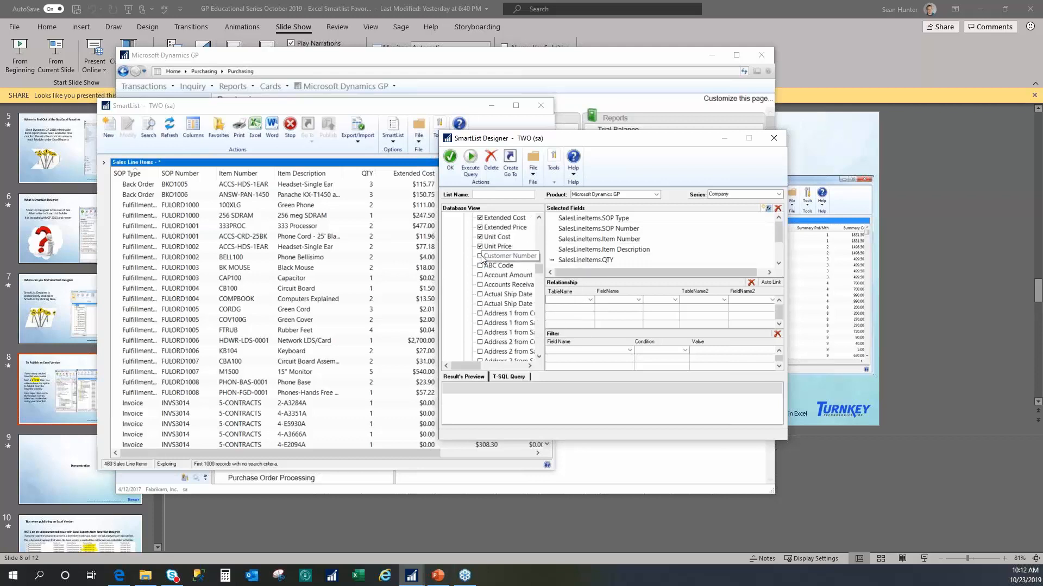
{"action": "scroll", "coordinate": [502, 322], "scroll_direction": "down", "scroll_amount": 8}
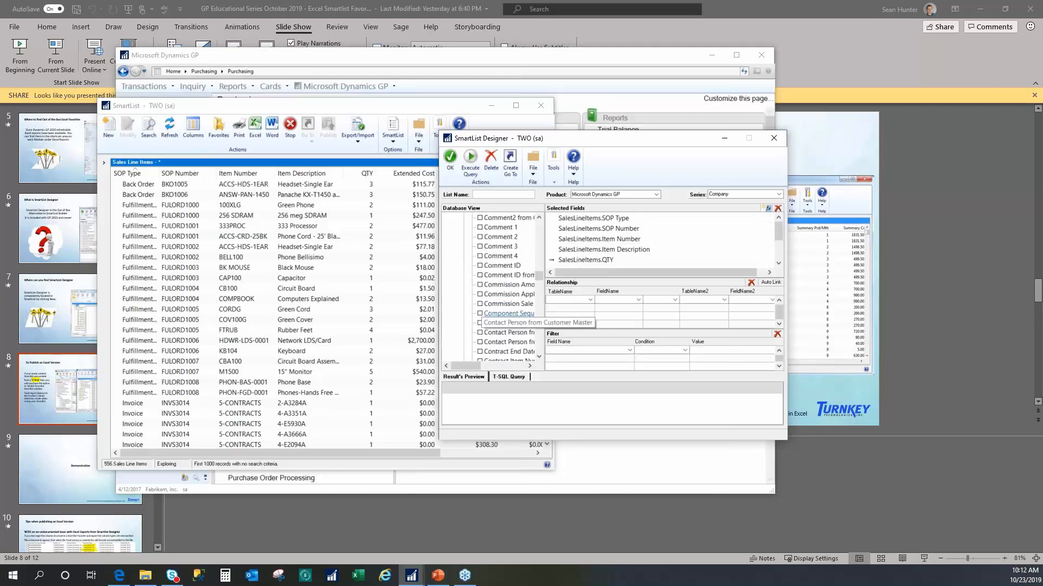
{"action": "scroll", "coordinate": [493, 328], "scroll_direction": "down", "scroll_amount": 4}
{"action": "scroll", "coordinate": [491, 331], "scroll_direction": "up", "scroll_amount": 5}
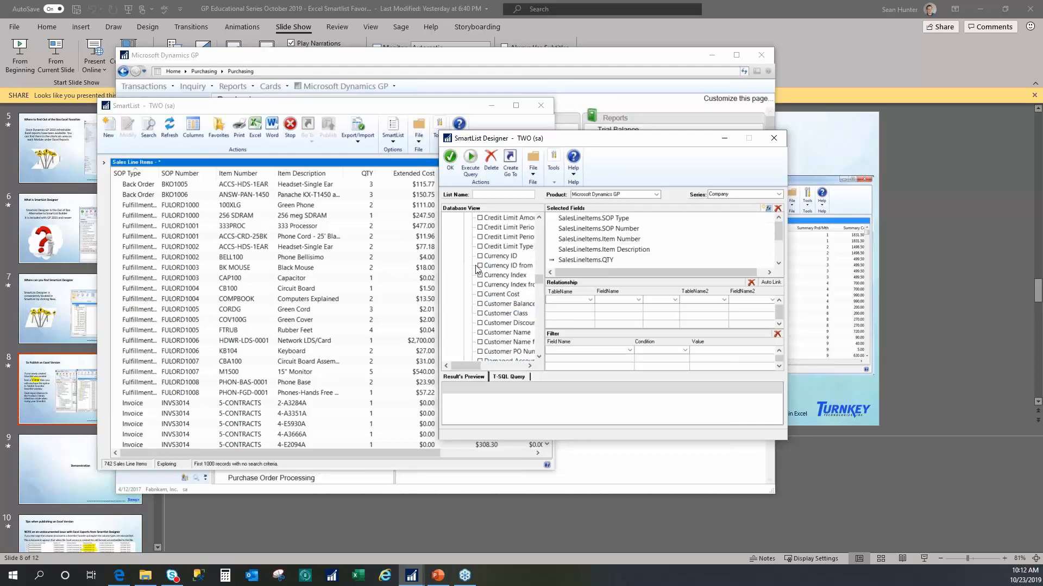
{"action": "left_click", "coordinate": [480, 332]}
{"action": "scroll", "coordinate": [485, 332], "scroll_direction": "down", "scroll_amount": 2}
{"action": "scroll", "coordinate": [483, 331], "scroll_direction": "down", "scroll_amount": 6}
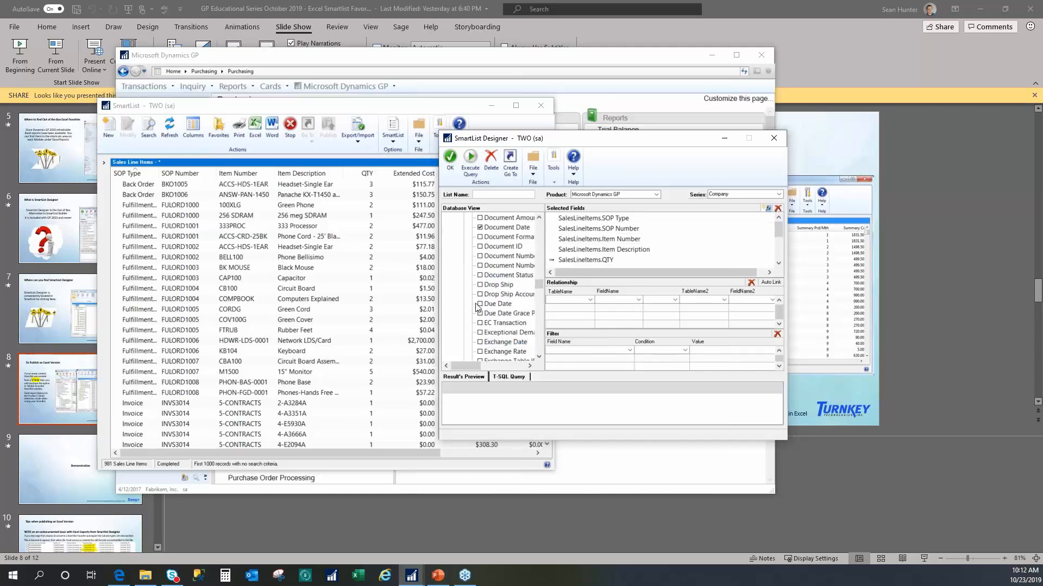
Add the QTY Allocated, QTY Canceled and QTY Fulfilled fields to the selected fields
{"action": "scroll", "coordinate": [478, 305], "scroll_direction": "down", "scroll_amount": 1}
{"action": "scroll", "coordinate": [485, 316], "scroll_direction": "down", "scroll_amount": 1}
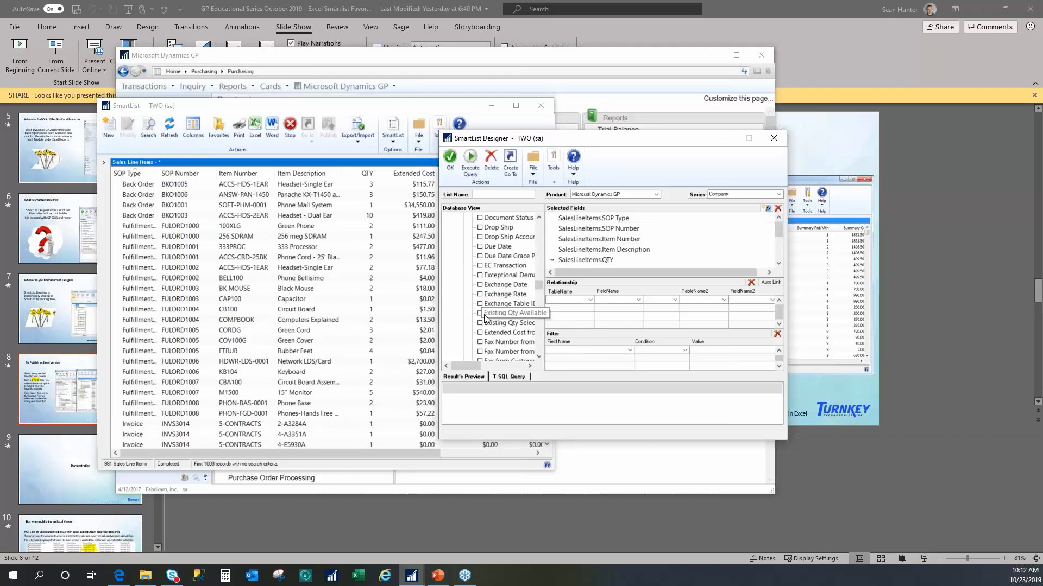
{"action": "scroll", "coordinate": [481, 324], "scroll_direction": "down", "scroll_amount": 1}
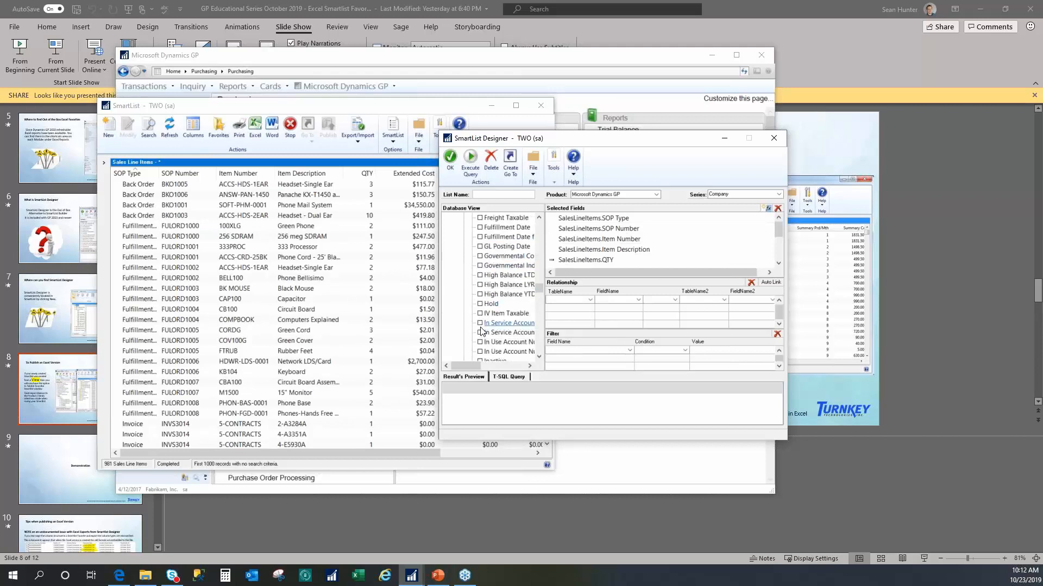
{"action": "scroll", "coordinate": [482, 326], "scroll_direction": "down", "scroll_amount": 6}
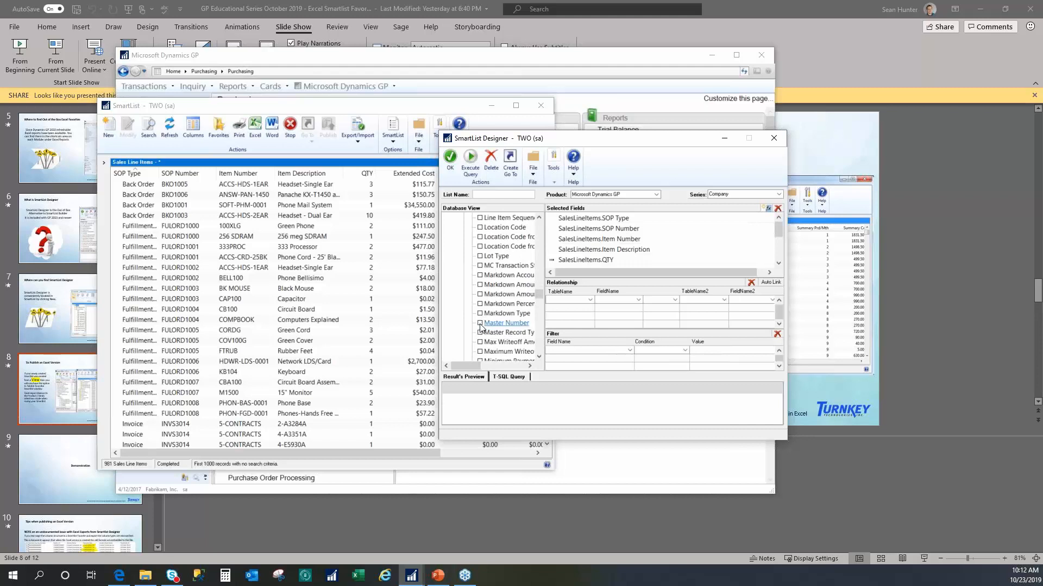
{"action": "scroll", "coordinate": [512, 256], "scroll_direction": "up", "scroll_amount": 4}
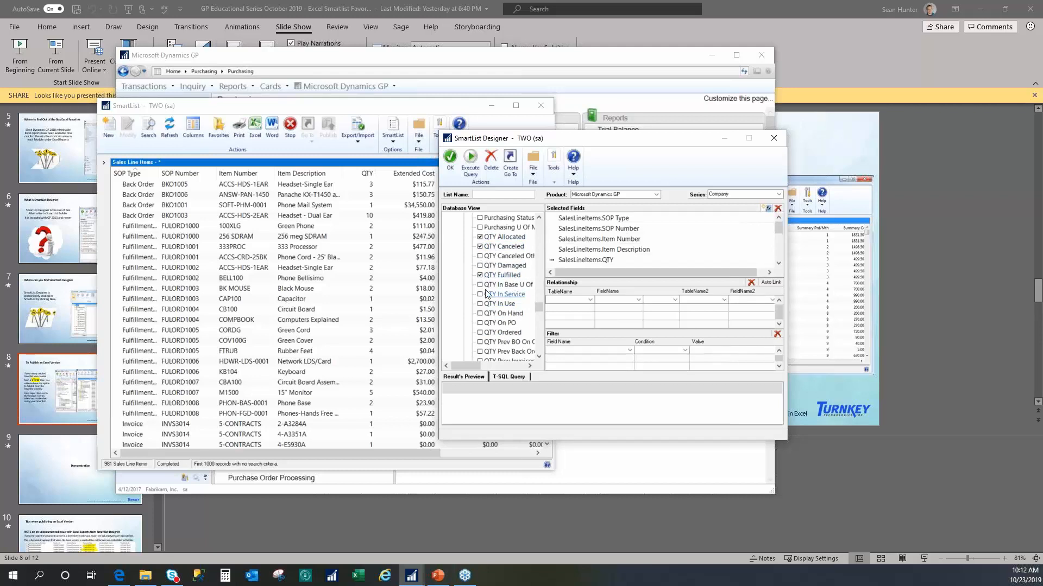
Add the QTY Ordered, QTY To Back Order, QTY To Order and Requested Ship Date fields to the selected fields
{"action": "scroll", "coordinate": [484, 297], "scroll_direction": "down", "scroll_amount": 3}
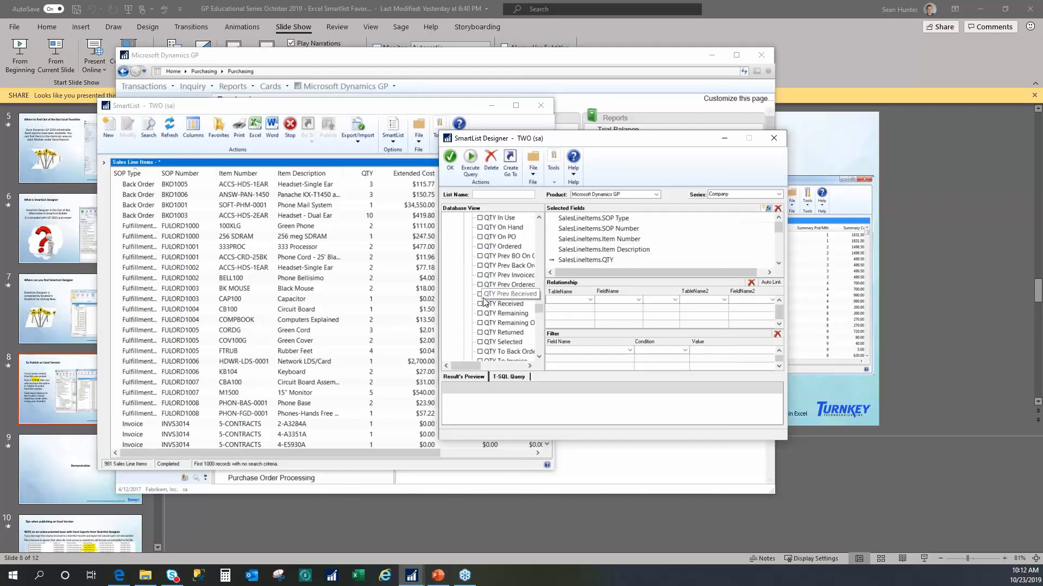
{"action": "left_click", "coordinate": [480, 247]}
{"action": "scroll", "coordinate": [481, 239], "scroll_direction": "down", "scroll_amount": 1}
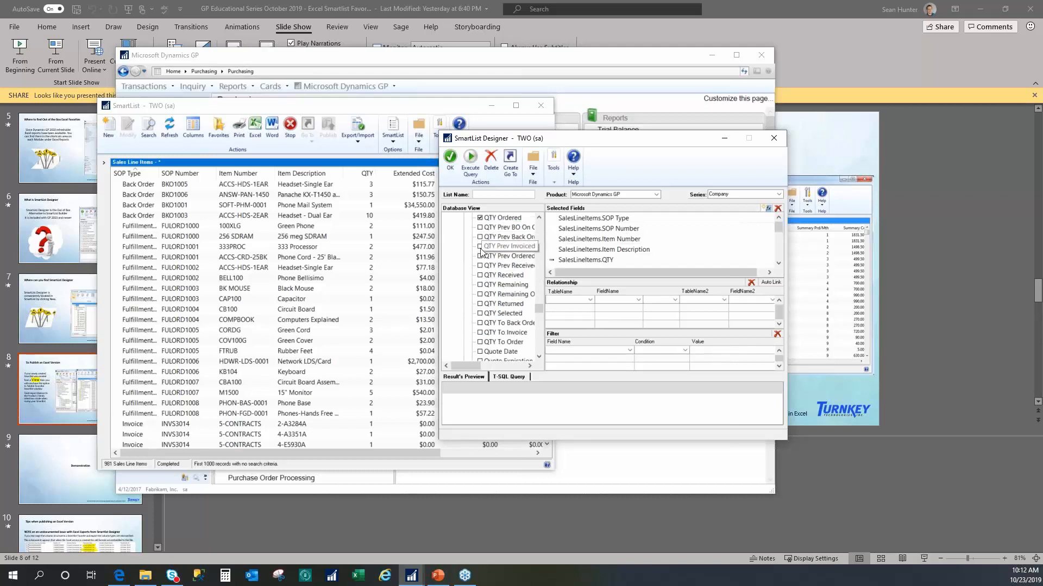
{"action": "scroll", "coordinate": [477, 309], "scroll_direction": "down", "scroll_amount": 1}
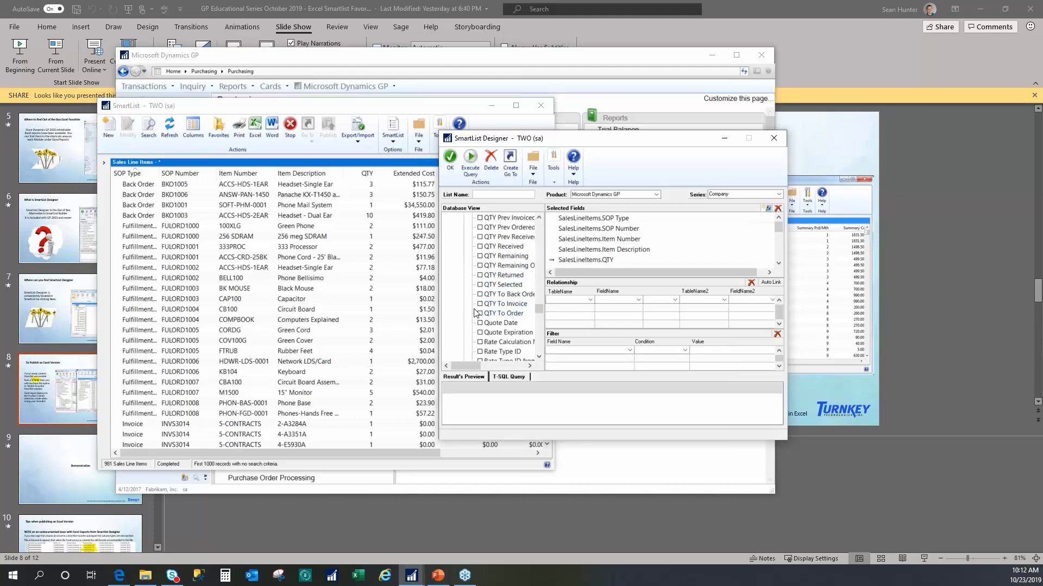
{"action": "left_click", "coordinate": [480, 294]}
{"action": "left_click", "coordinate": [480, 313]}
{"action": "scroll", "coordinate": [485, 326], "scroll_direction": "down", "scroll_amount": 5}
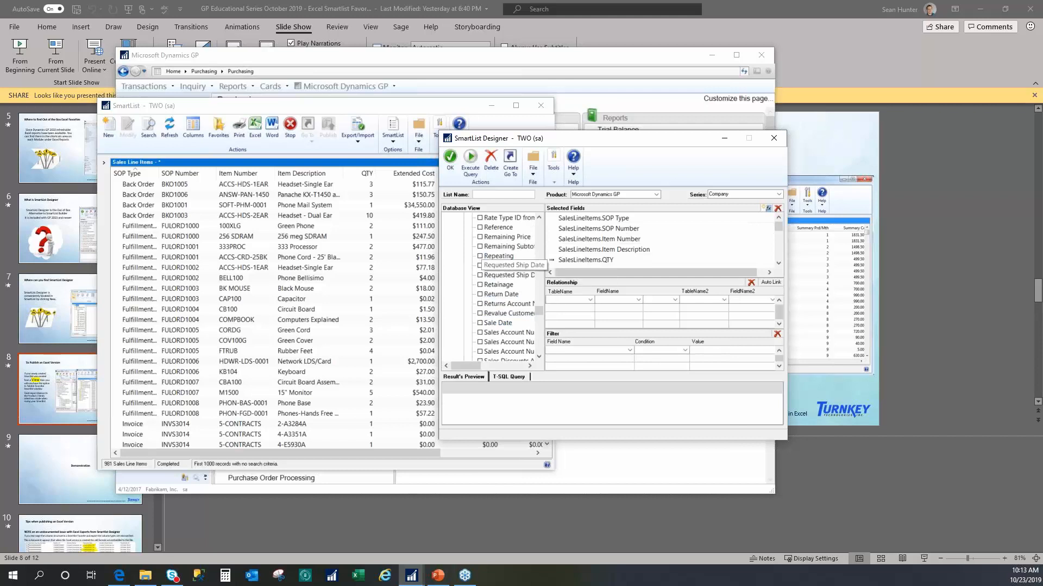
{"action": "left_click", "coordinate": [480, 266]}
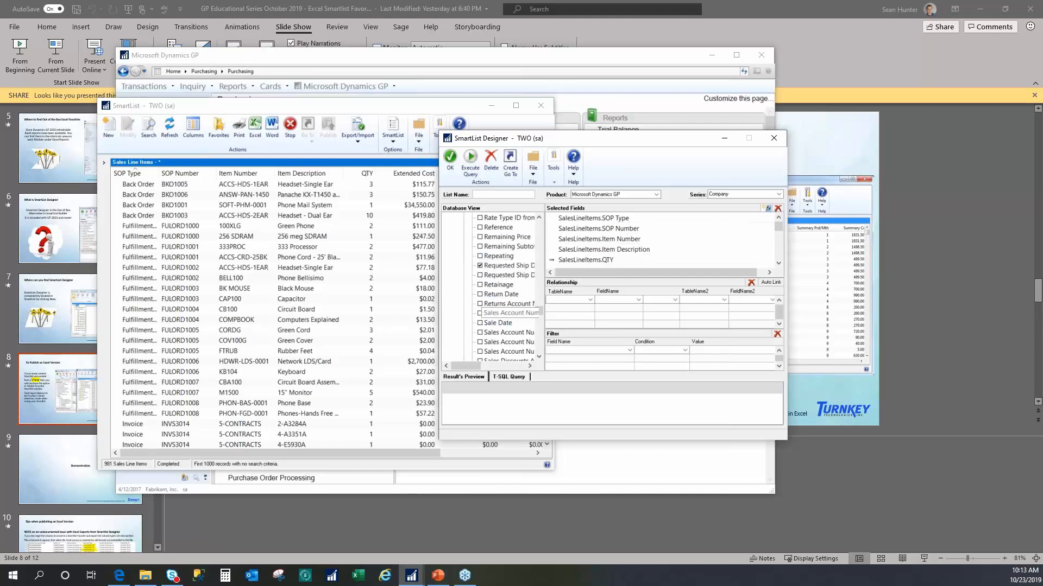
Execute the query and review the selected fields in the results preview
{"action": "left_click", "coordinate": [470, 159]}
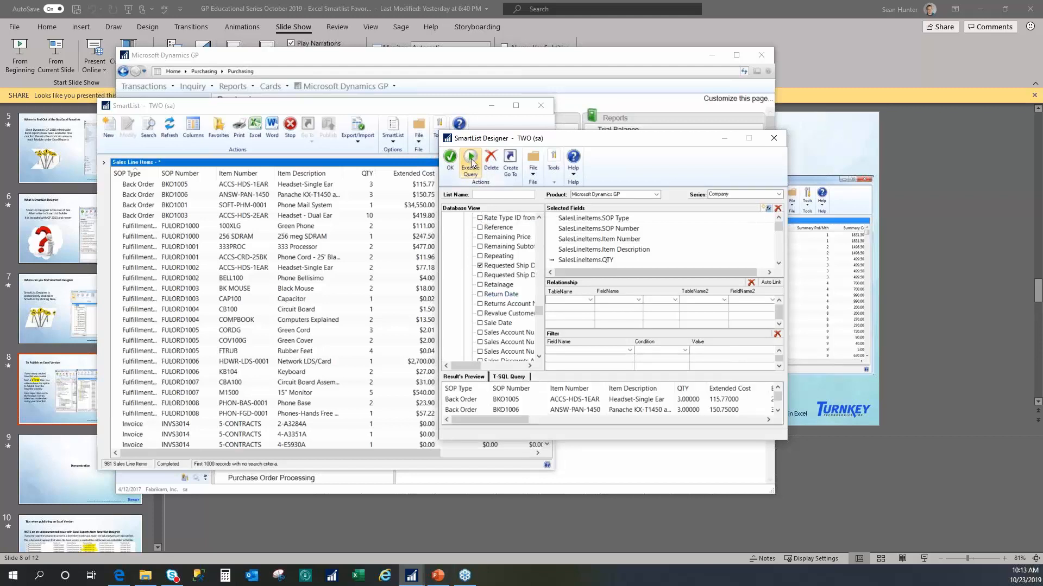
{"action": "mouse_move", "coordinate": [500, 415]}
{"action": "left_mouse_down"}
{"action": "mouse_move", "coordinate": [769, 421]}
{"action": "mouse_move", "coordinate": [486, 424]}
{"action": "left_mouse_up"}
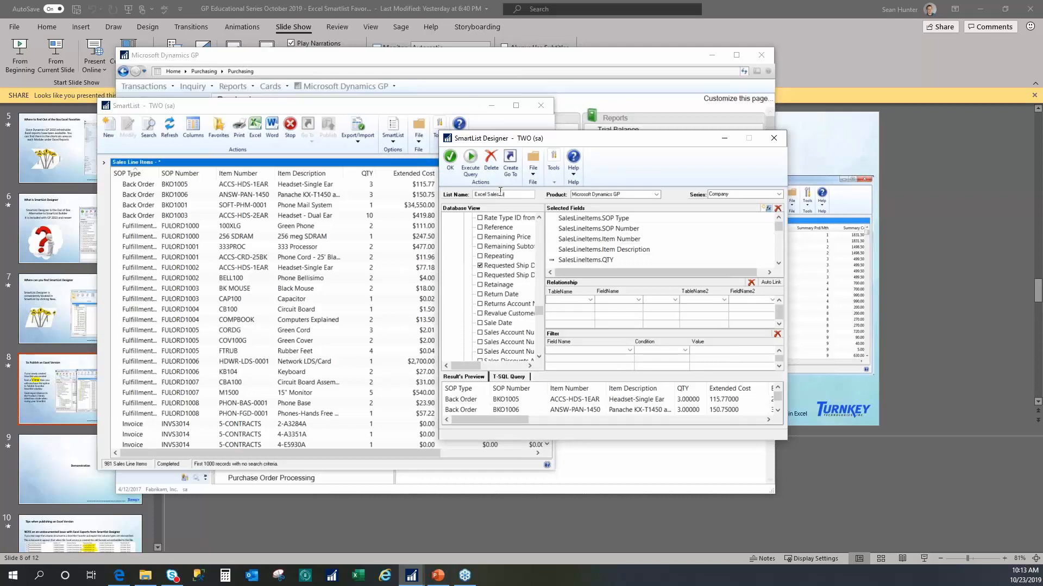
Name the list Excel Sales Line Items, assign it to the Sales series and save it
{"action": "key", "text": "Tab"}
{"action": "left_click", "coordinate": [737, 199]}
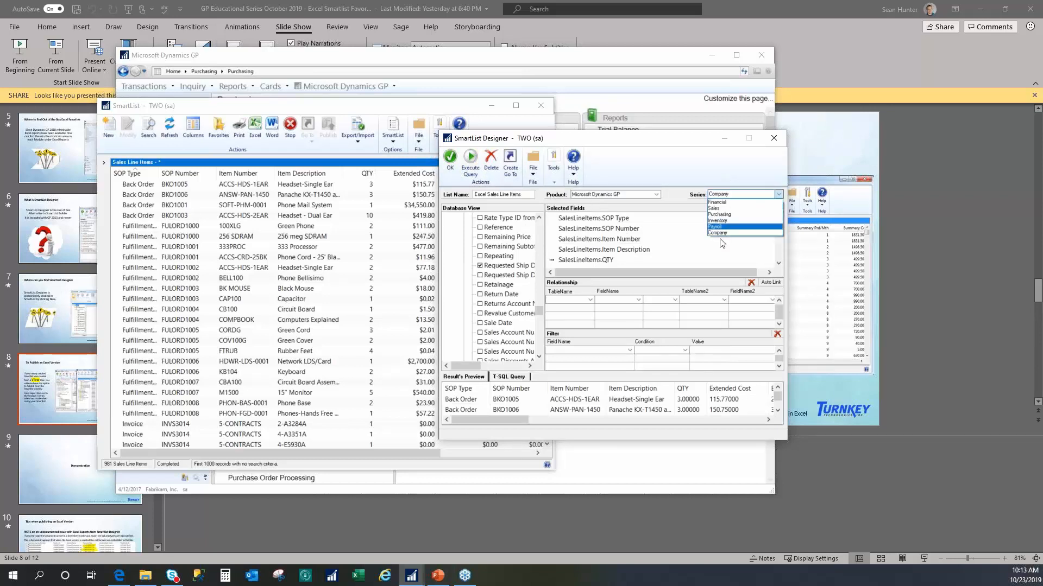
{"action": "left_click", "coordinate": [105, 166]}
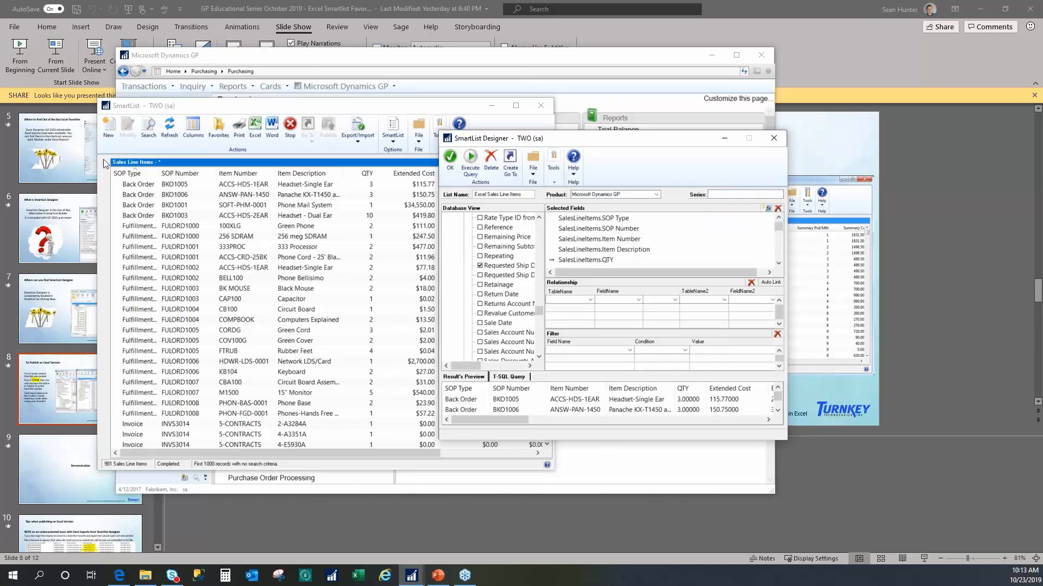
{"action": "left_click", "coordinate": [104, 166]}
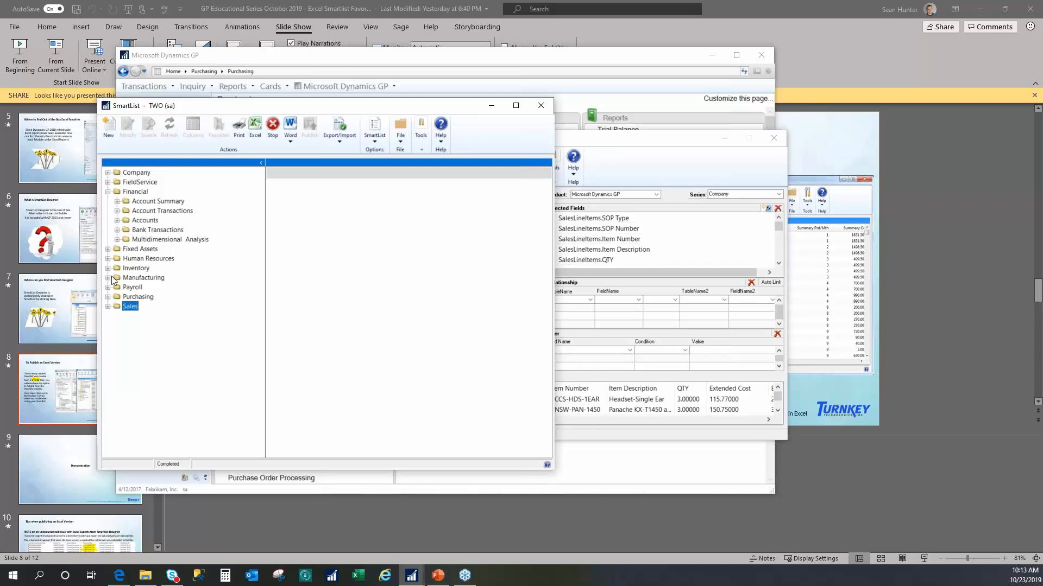
{"action": "left_click", "coordinate": [740, 195]}
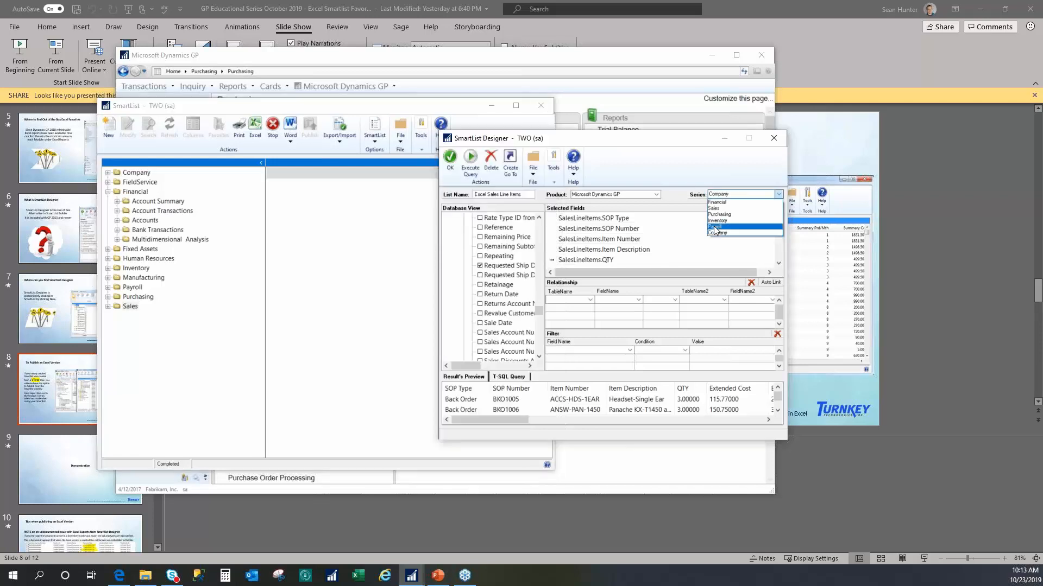
{"action": "left_click", "coordinate": [714, 209]}
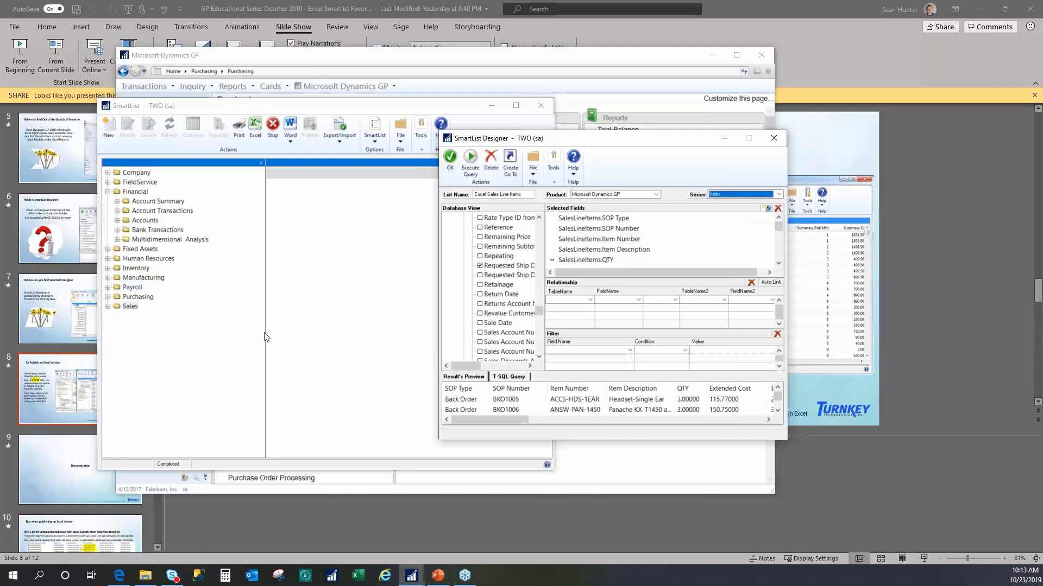
{"action": "left_click", "coordinate": [448, 168]}
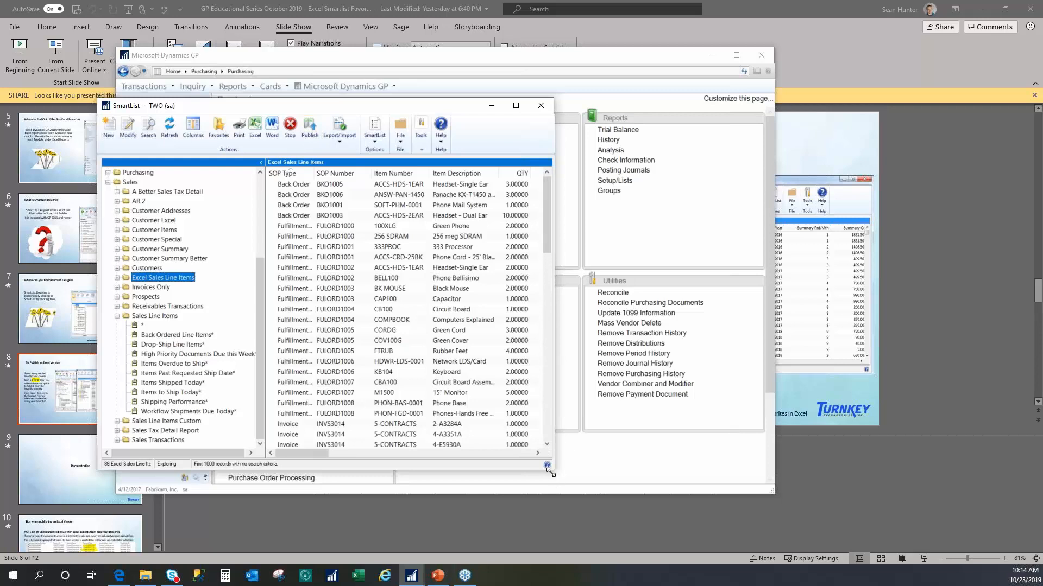
Examine the search criteria of the Items Past Requested Ship Date favorite under Sales Line Items
{"action": "left_click_drag", "start_coordinate": [559, 472], "coordinate": [718, 490]}
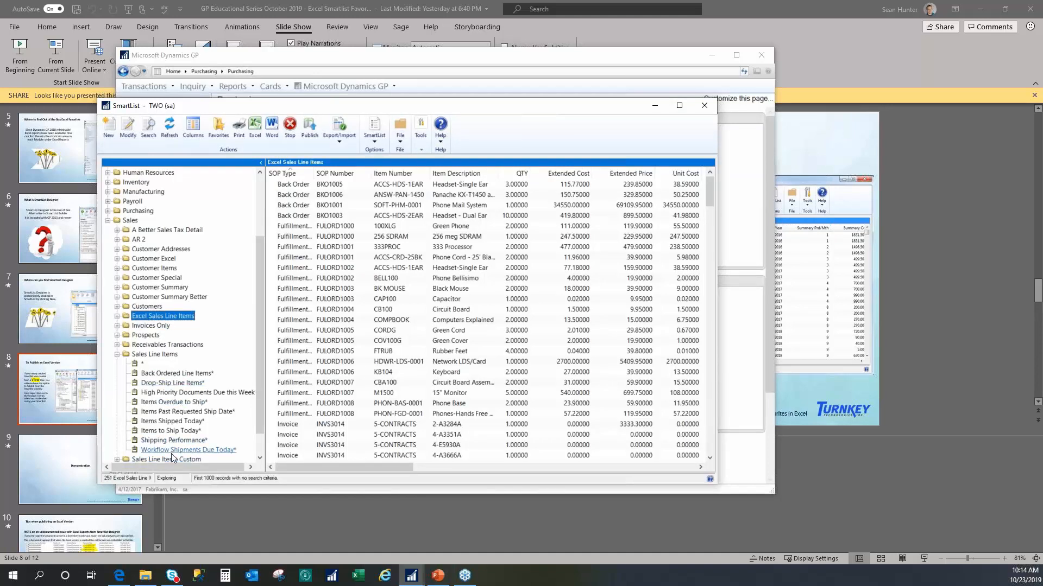
{"action": "scroll", "coordinate": [131, 440], "scroll_direction": "down", "scroll_amount": 1}
{"action": "left_click", "coordinate": [116, 431]}
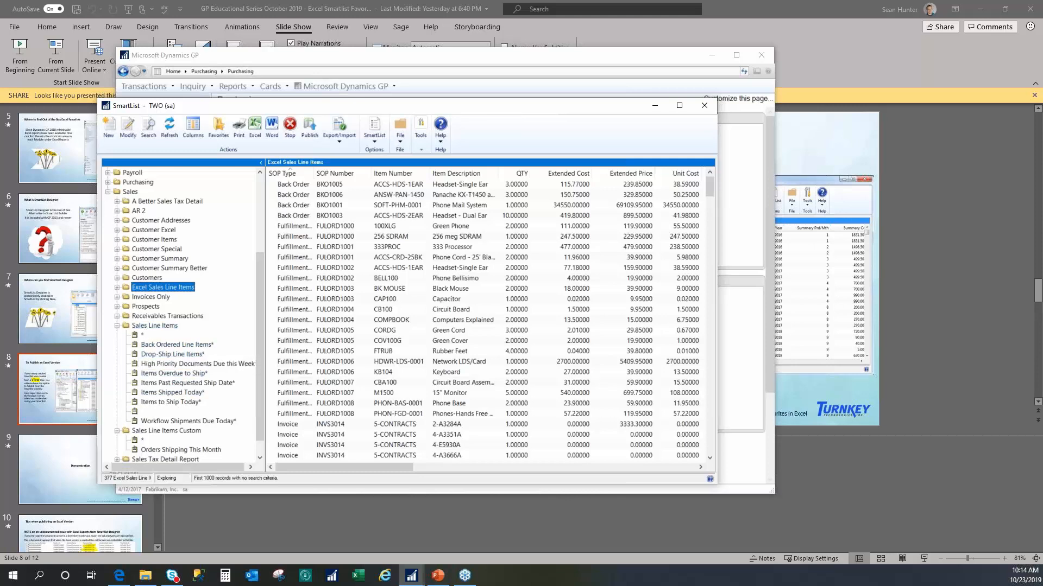
{"action": "left_click", "coordinate": [164, 384]}
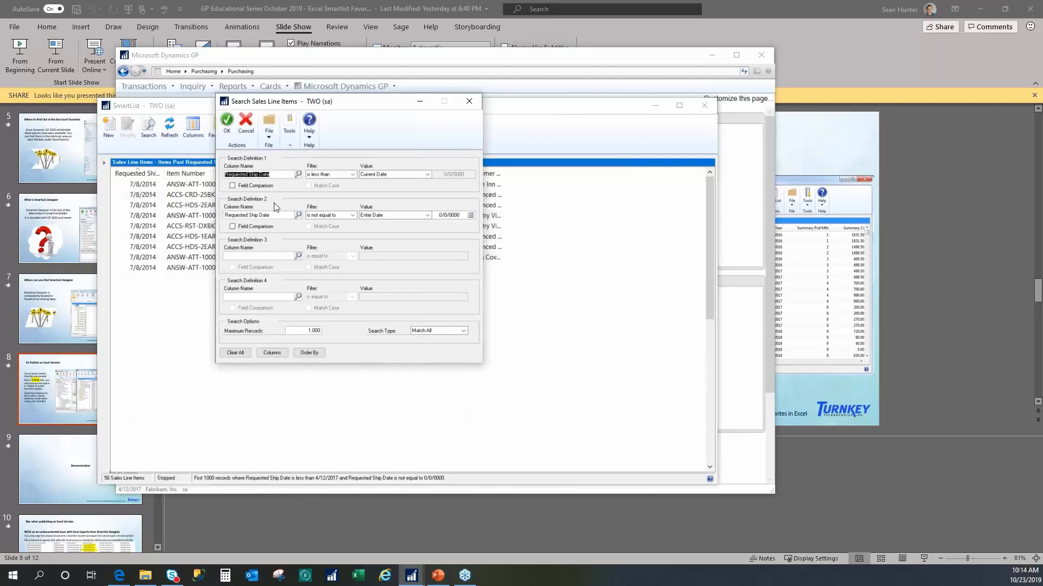
{"action": "left_click", "coordinate": [469, 101]}
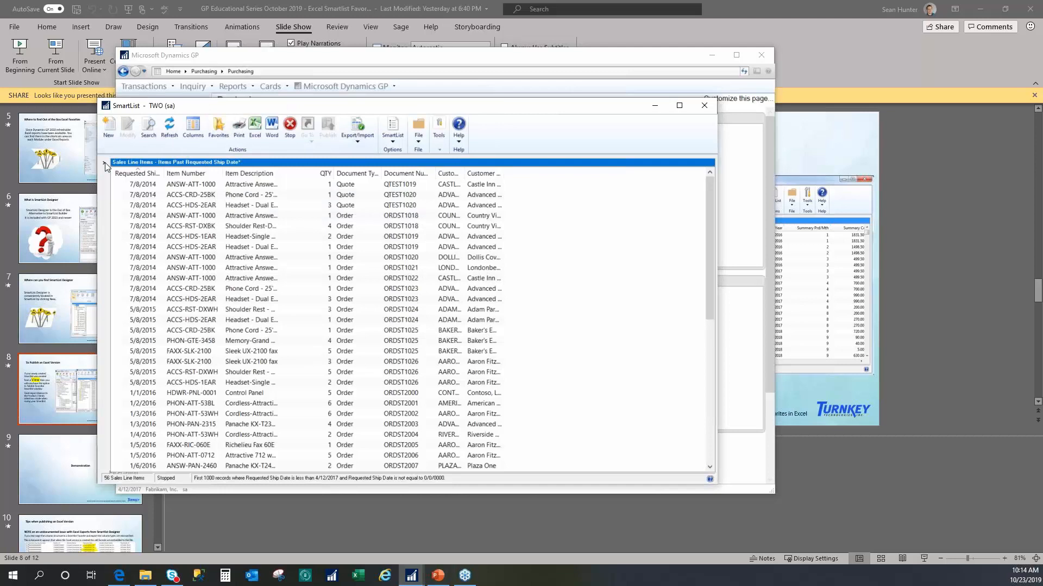
{"action": "left_click", "coordinate": [105, 162]}
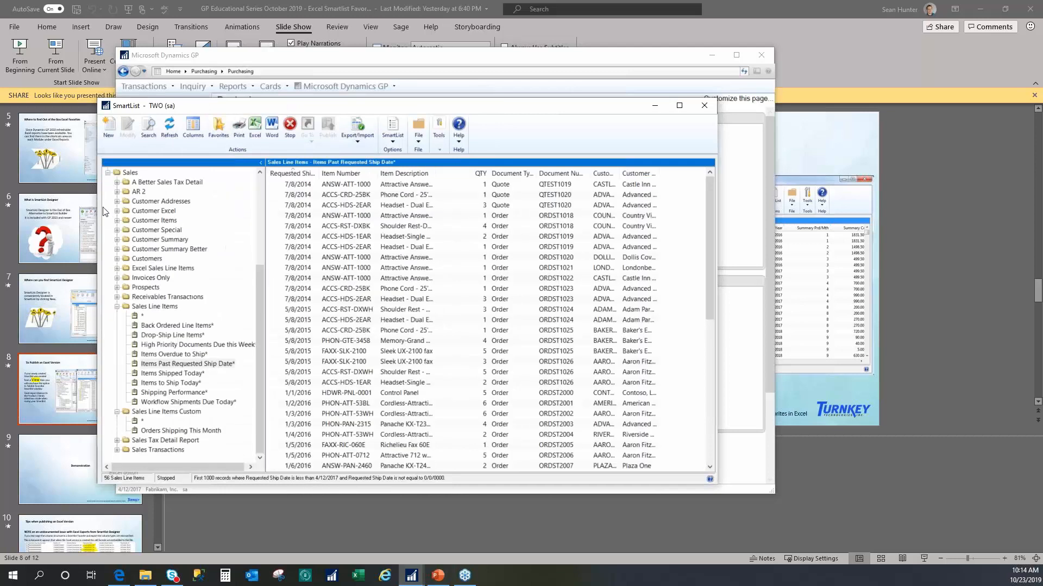
Open the Excel Sales Line Items list for modification in SmartList Designer
{"action": "left_click", "coordinate": [146, 270]}
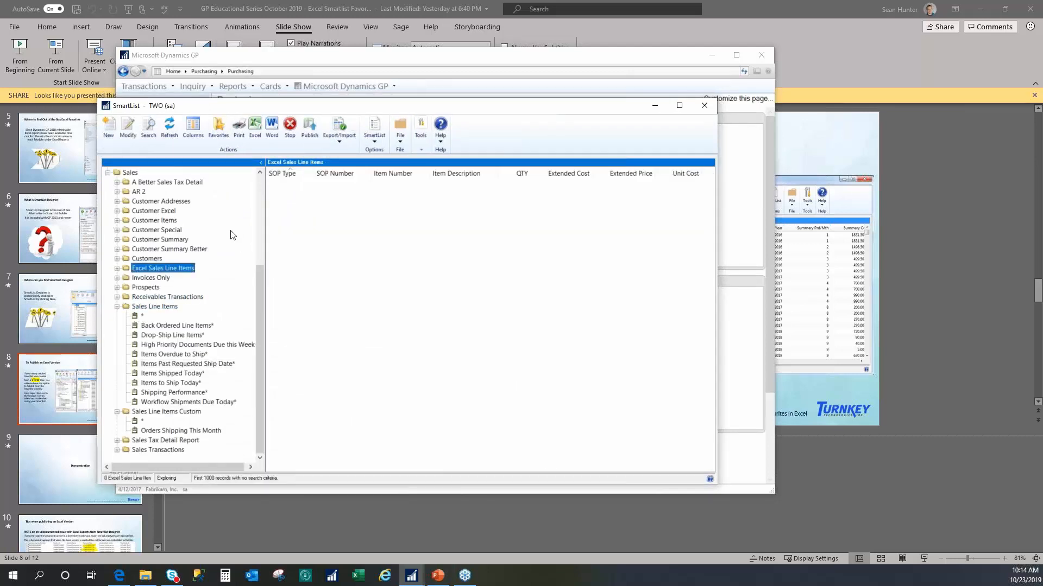
{"action": "left_click", "coordinate": [129, 129]}
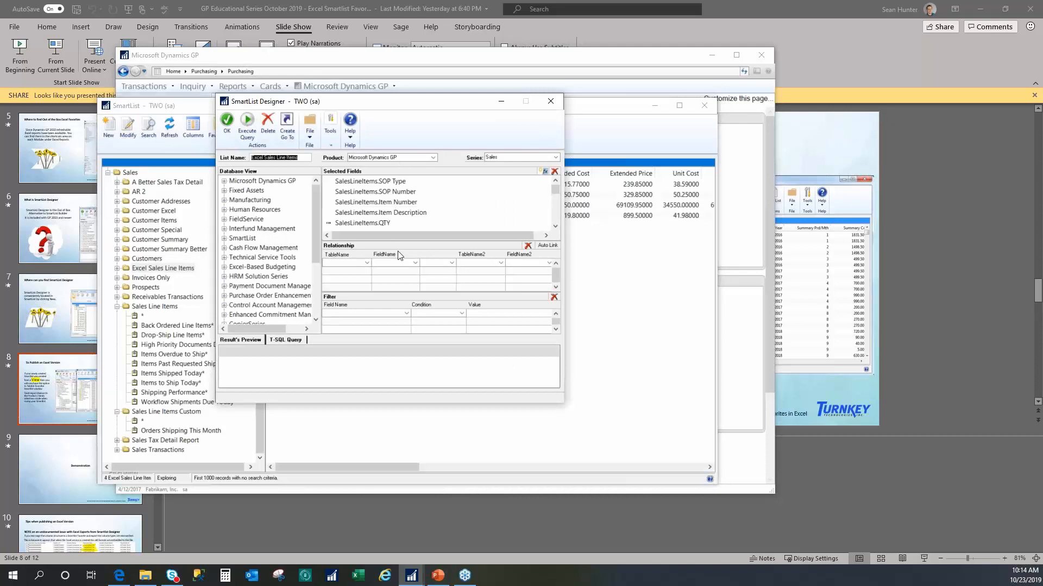
{"action": "left_click", "coordinate": [389, 314]}
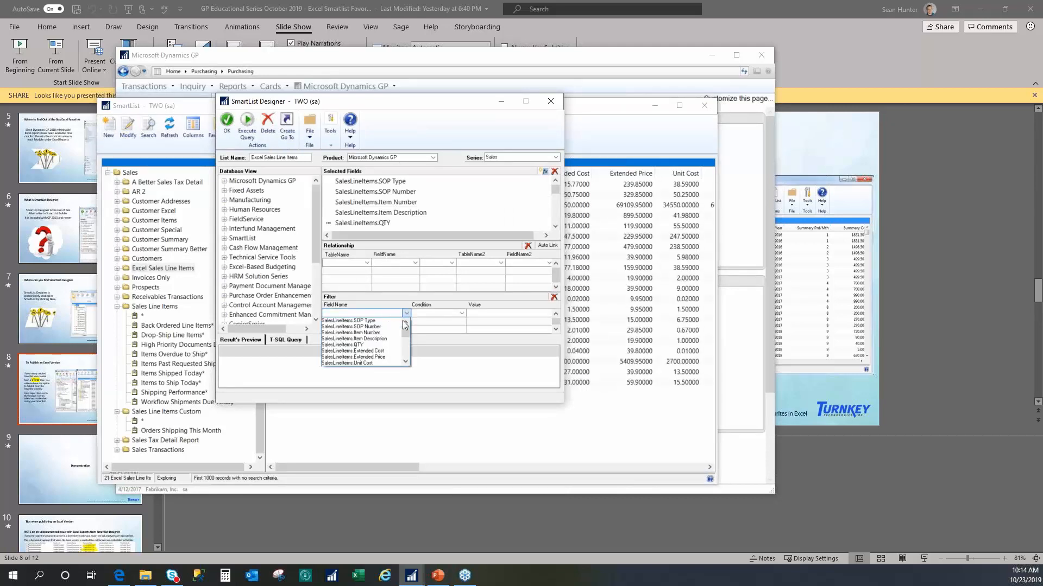
{"action": "scroll", "coordinate": [401, 333], "scroll_direction": "down", "scroll_amount": 2}
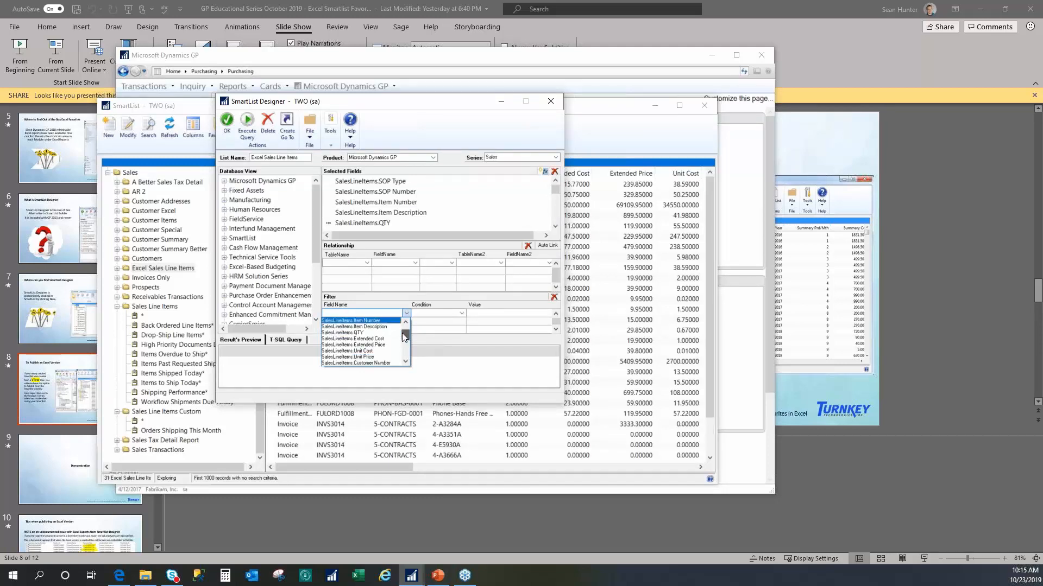
{"action": "scroll", "coordinate": [402, 341], "scroll_direction": "down", "scroll_amount": 3}
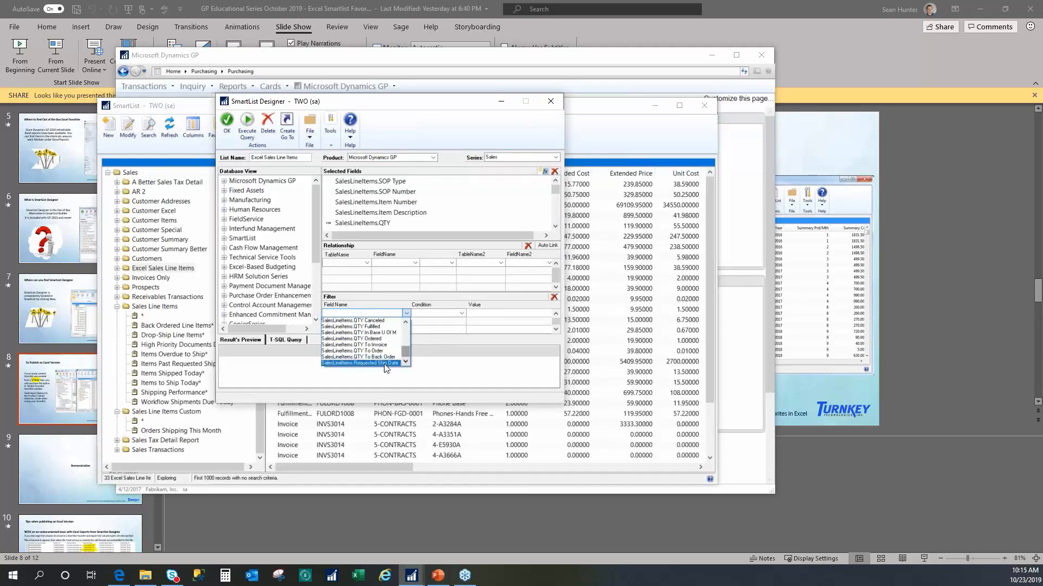
{"action": "left_click", "coordinate": [382, 363]}
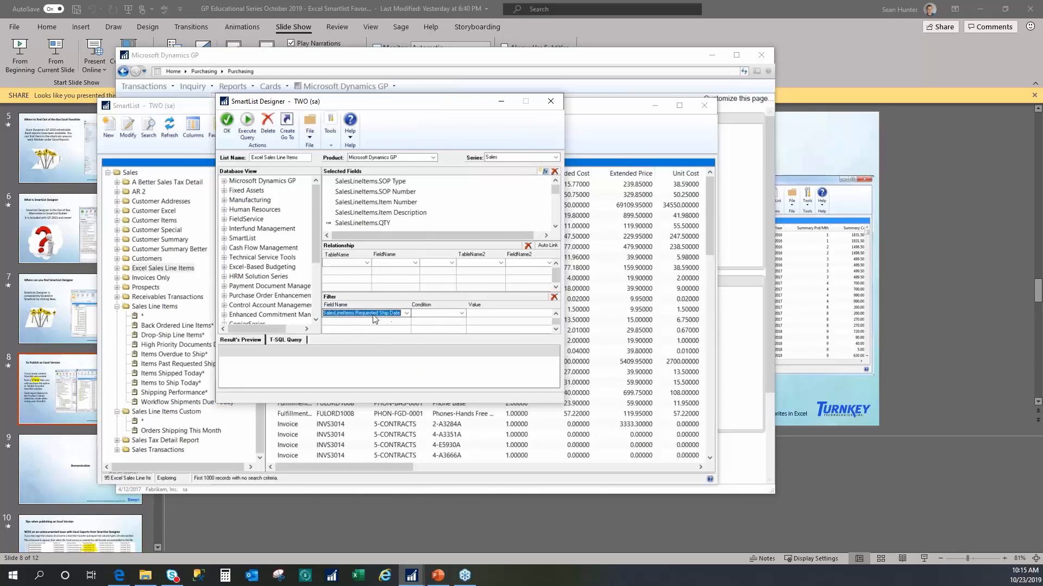
{"action": "left_click", "coordinate": [461, 313]}
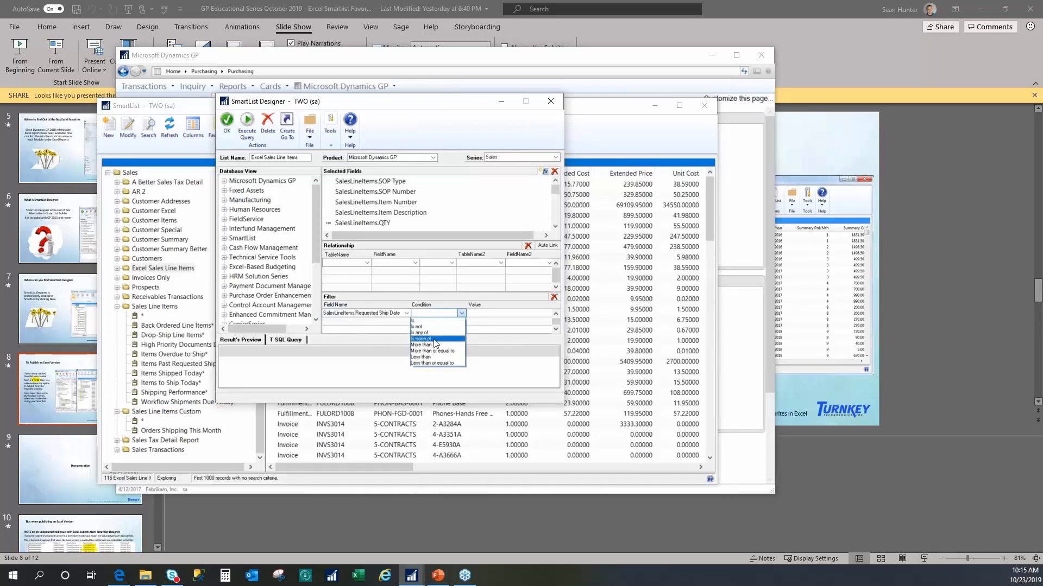
{"action": "left_click", "coordinate": [432, 357]}
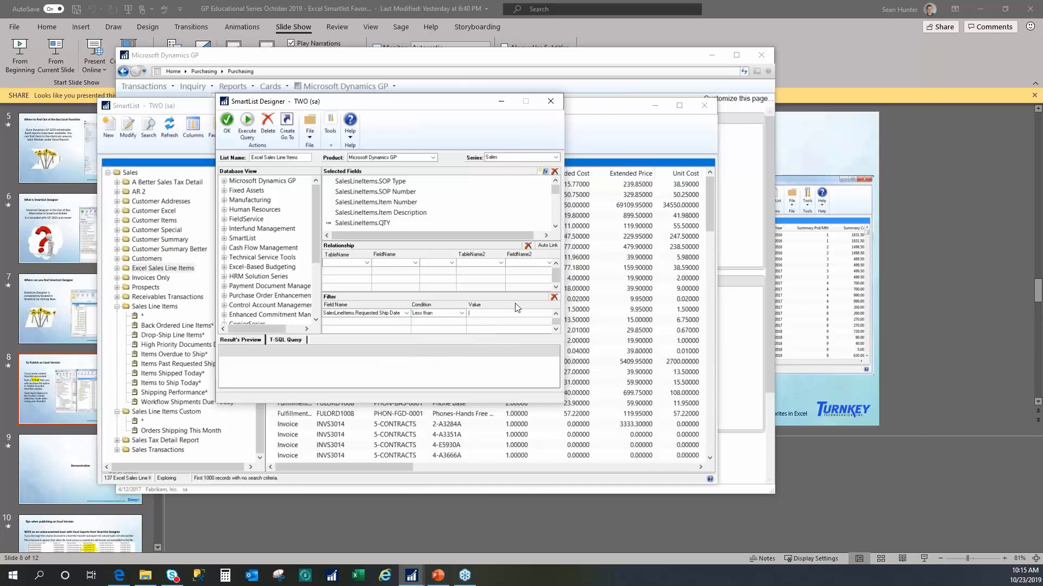
Filter the list on SalesLineItems SOP Type with the condition Is and the value Order
{"action": "left_click", "coordinate": [406, 314]}
{"action": "left_click_drag", "start_coordinate": [405, 351], "coordinate": [402, 331]}
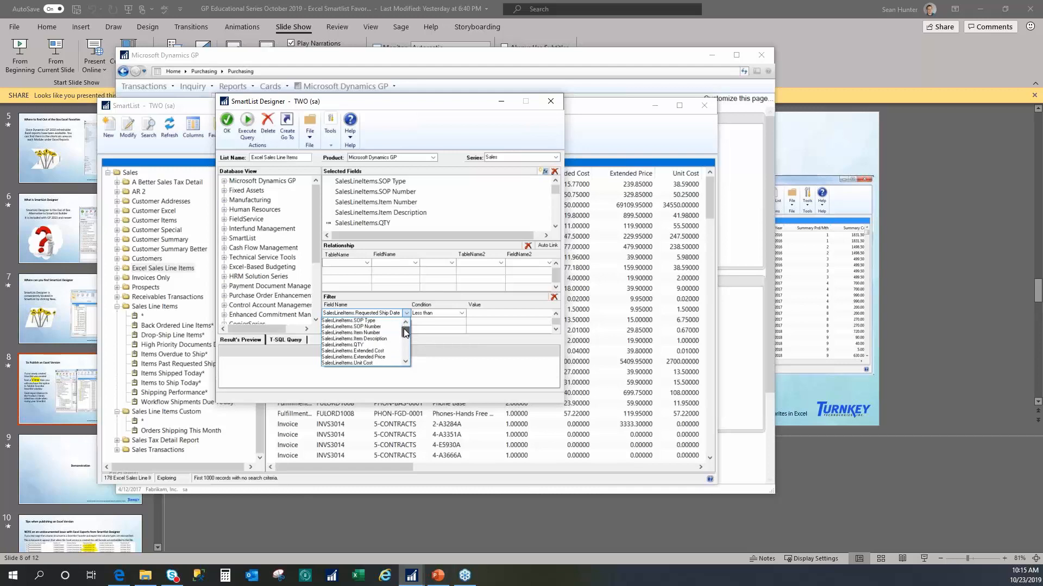
{"action": "mouse_move", "coordinate": [405, 337]}
{"action": "left_mouse_down"}
{"action": "mouse_move", "coordinate": [403, 363]}
{"action": "mouse_move", "coordinate": [399, 326]}
{"action": "left_mouse_up"}
{"action": "left_click", "coordinate": [373, 320]}
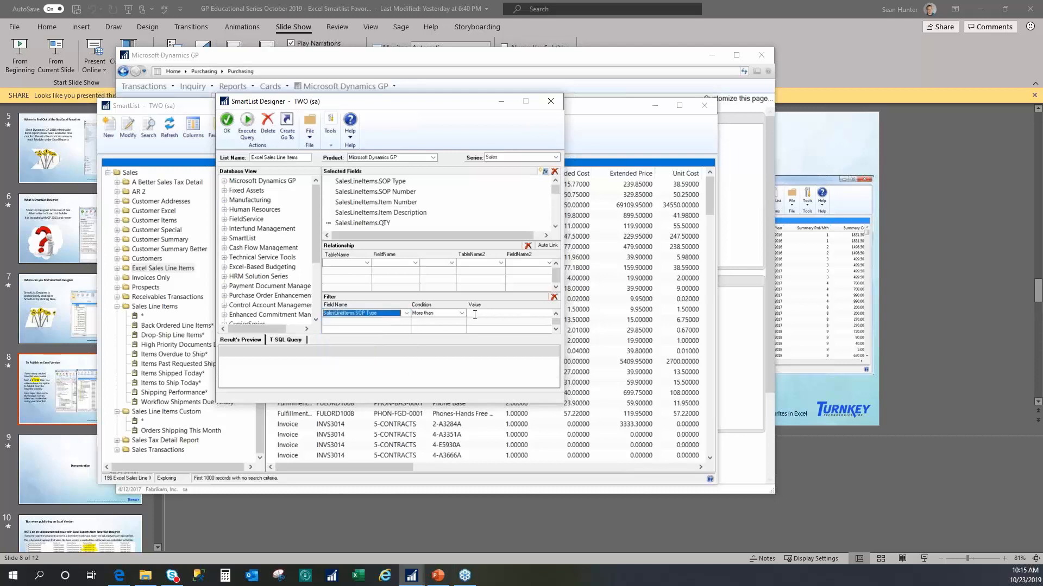
{"action": "left_click", "coordinate": [459, 314]}
{"action": "left_click", "coordinate": [420, 320]}
{"action": "left_click", "coordinate": [479, 314]}
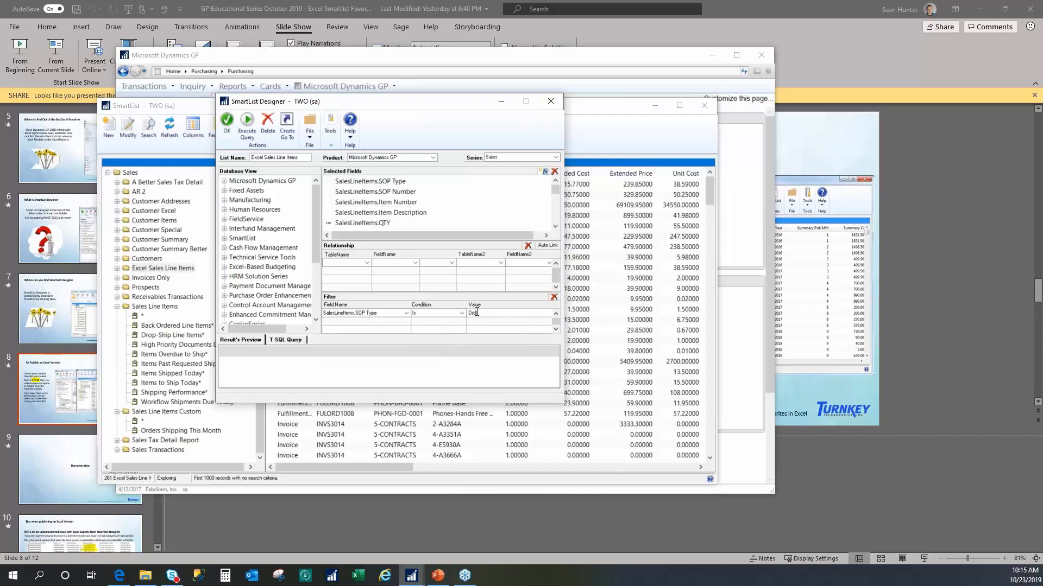
{"action": "key", "text": "Tab"}
Execute the query and review the filtered order lines in the results preview
{"action": "left_click", "coordinate": [247, 125]}
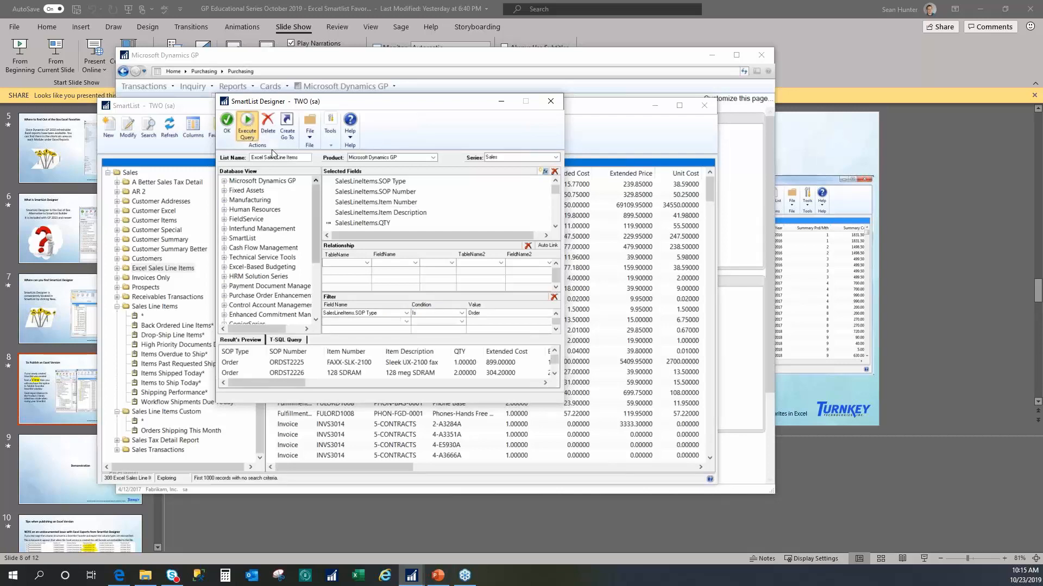
{"action": "left_click", "coordinate": [554, 373]}
{"action": "left_click", "coordinate": [554, 373]}
{"action": "left_click", "coordinate": [554, 374]}
{"action": "left_click", "coordinate": [554, 373]}
{"action": "left_click", "coordinate": [554, 373]}
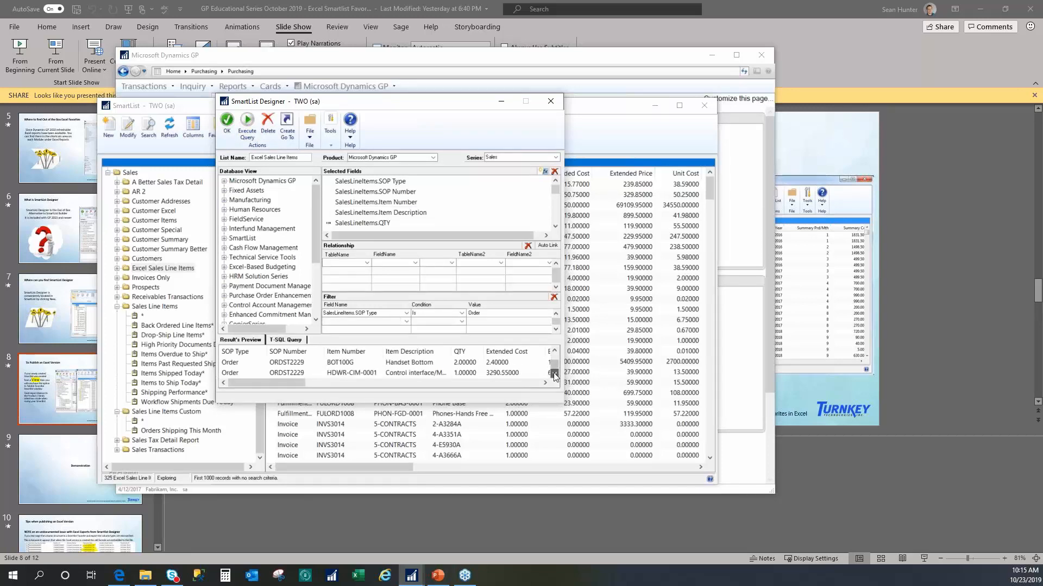
Try a second filter on Requested Ship Date with the condition Less than and the value Today, and execute the query
{"action": "left_click", "coordinate": [406, 322]}
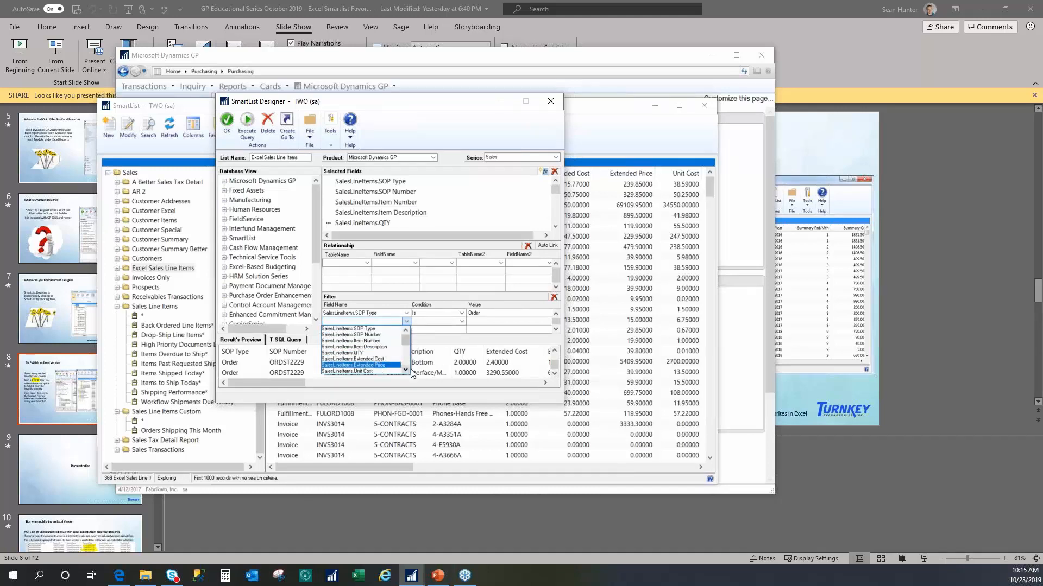
{"action": "scroll", "coordinate": [407, 371], "scroll_direction": "down", "scroll_amount": 5}
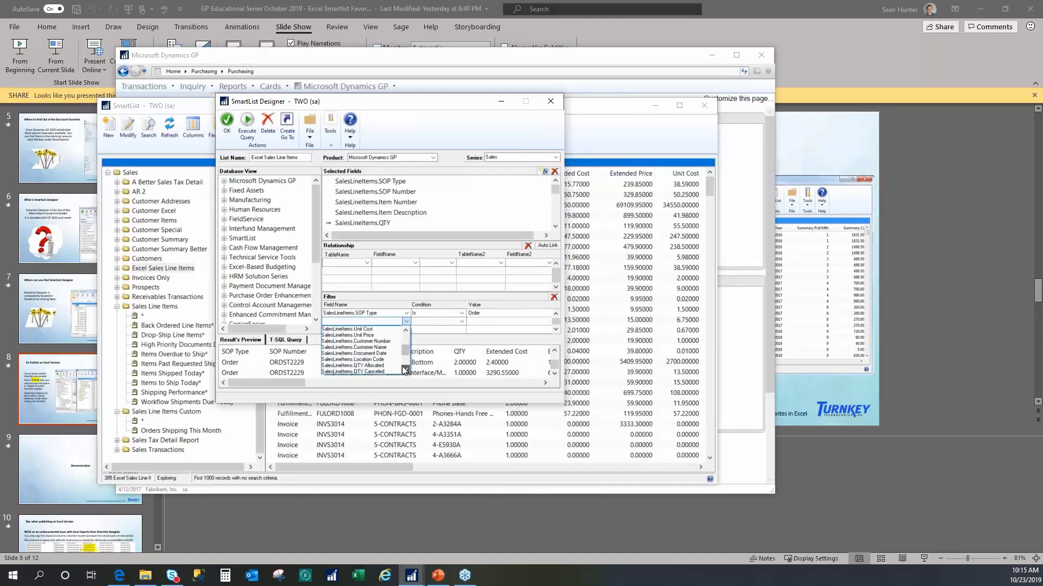
{"action": "scroll", "coordinate": [404, 370], "scroll_direction": "down", "scroll_amount": 2}
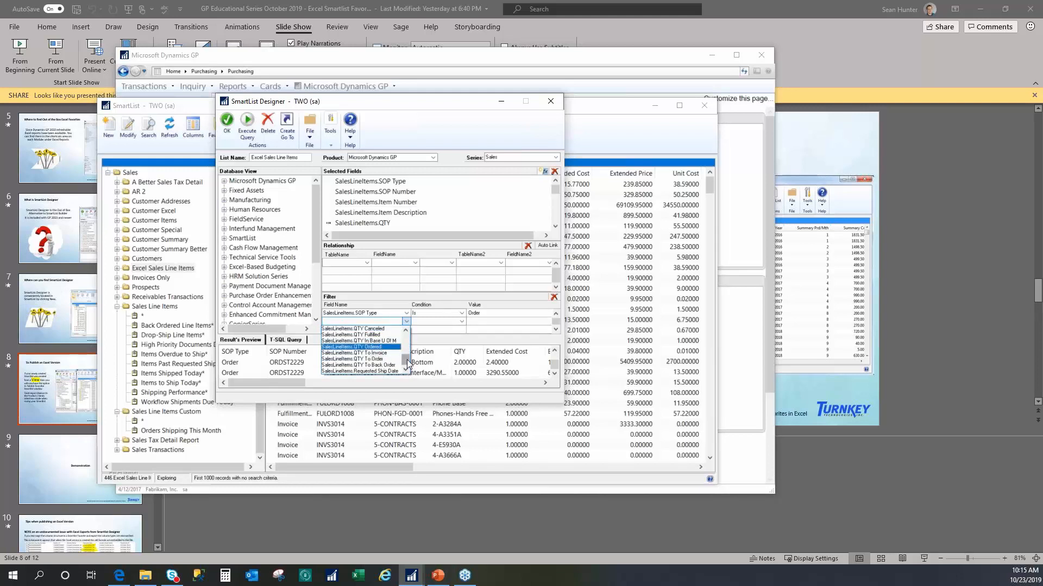
{"action": "left_click", "coordinate": [491, 294]}
{"action": "left_click_drag", "start_coordinate": [404, 111], "coordinate": [411, 184]}
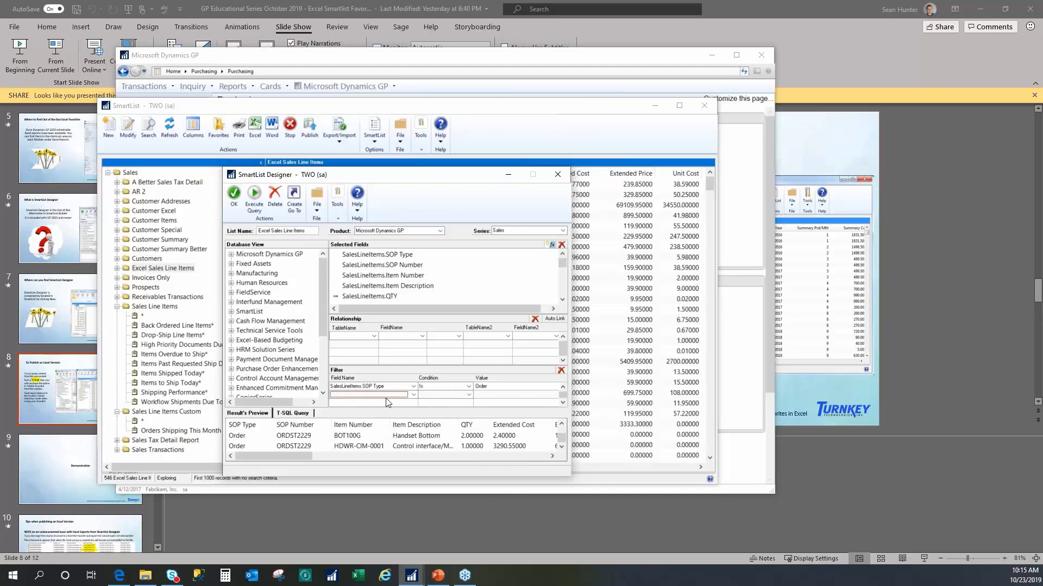
{"action": "left_click", "coordinate": [414, 394]}
{"action": "left_click_drag", "start_coordinate": [412, 416], "coordinate": [413, 437]}
{"action": "left_click", "coordinate": [386, 444]}
{"action": "left_click", "coordinate": [446, 395]}
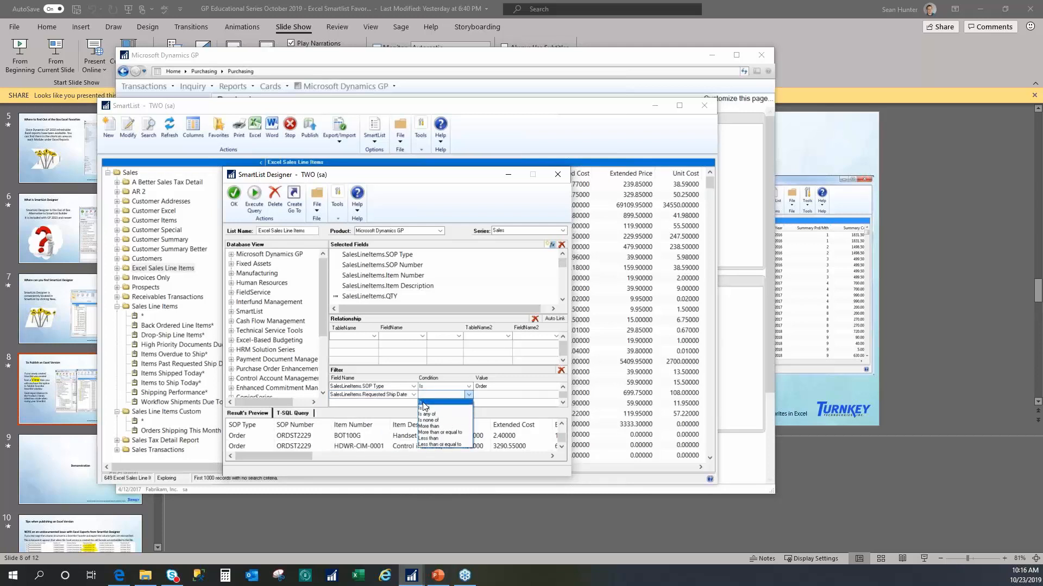
{"action": "left_click", "coordinate": [432, 438]}
{"action": "left_click", "coordinate": [488, 396]}
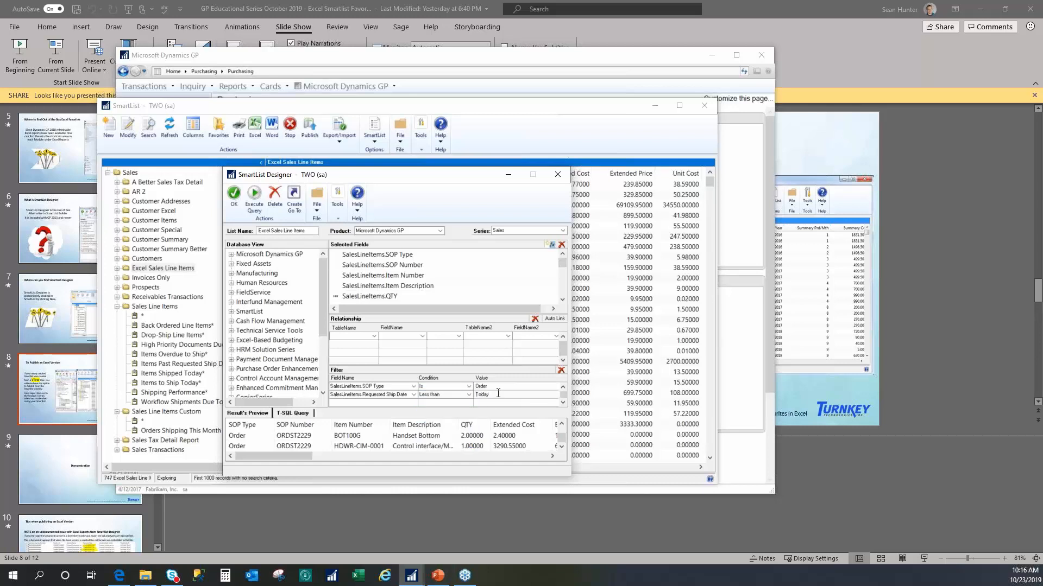
{"action": "type", "text": "Today"}
{"action": "left_click", "coordinate": [254, 194]}
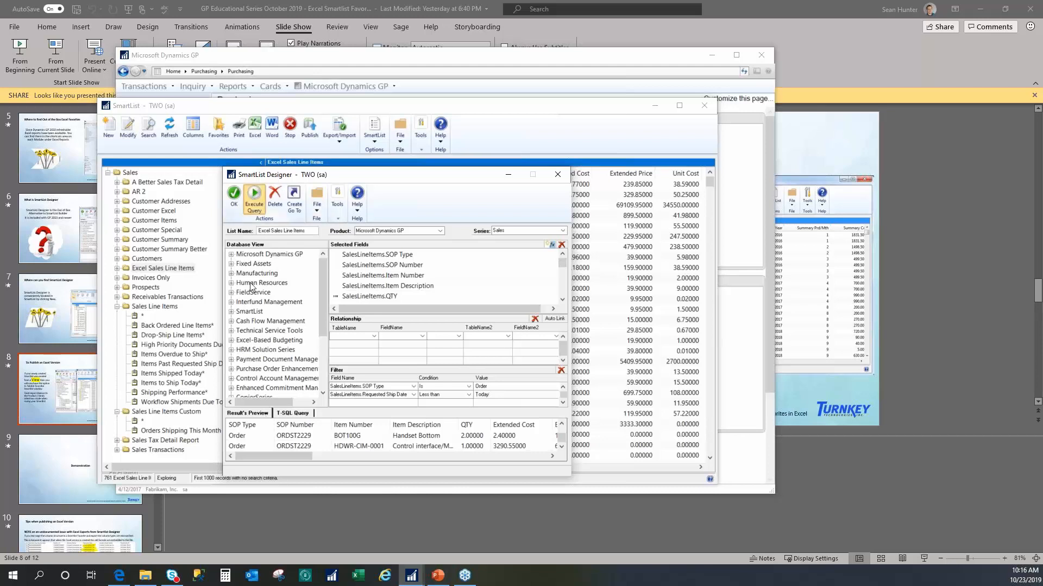
Try Getdate() as the value of the Requested Ship Date filter and execute the query again
{"action": "left_click", "coordinate": [518, 395]}
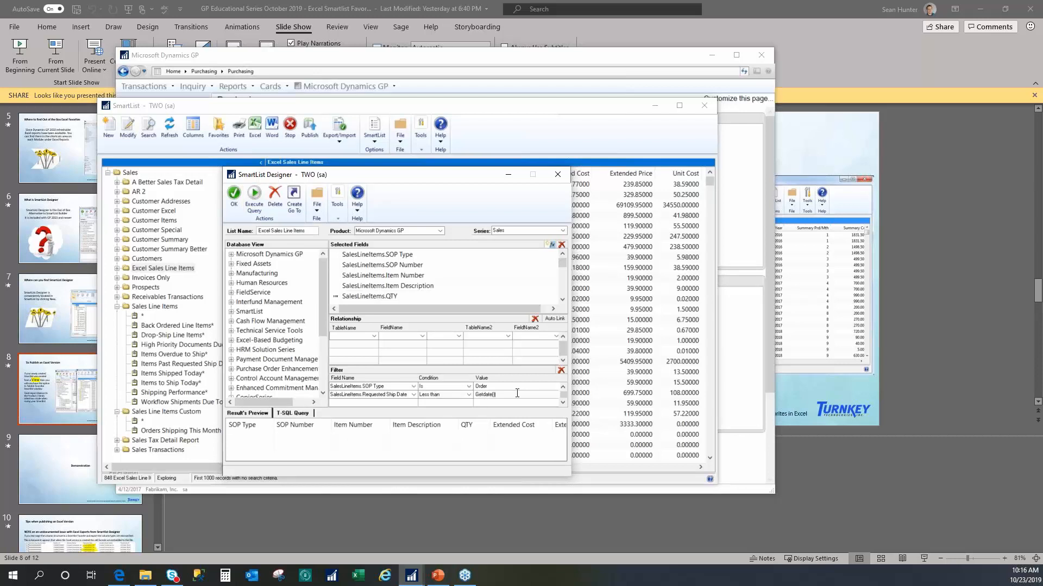
{"action": "left_click", "coordinate": [254, 207]}
Remove the Requested Ship Date filter line from the list
{"action": "left_click", "coordinate": [507, 396]}
{"action": "key", "text": "Delete"}
{"action": "left_click", "coordinate": [561, 372]}
{"action": "left_click", "coordinate": [507, 318]}
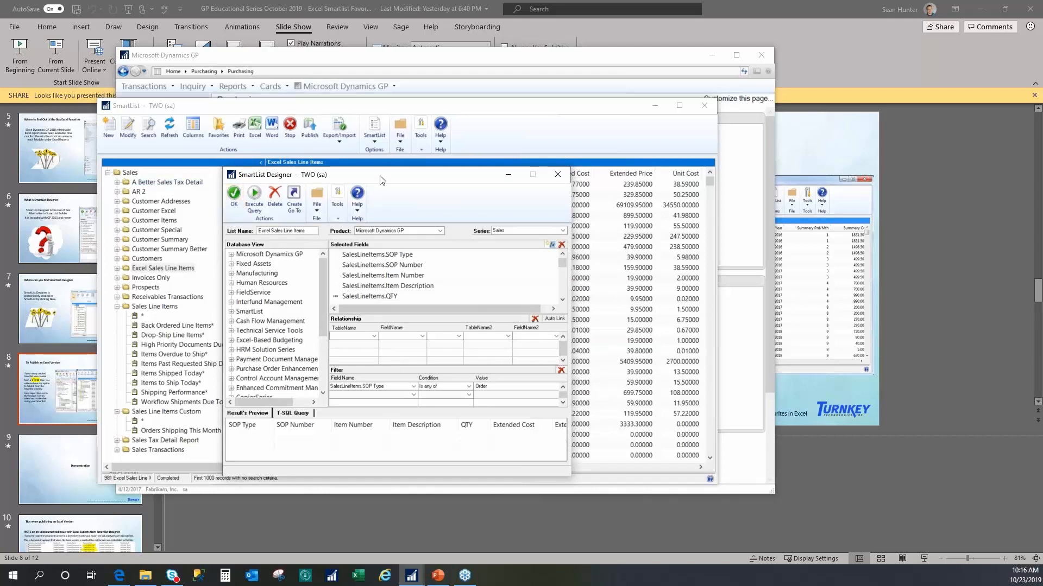
Save the modified list and publish Excel Sales Line Items as an Excel report
{"action": "left_click_drag", "start_coordinate": [391, 178], "coordinate": [465, 166]}
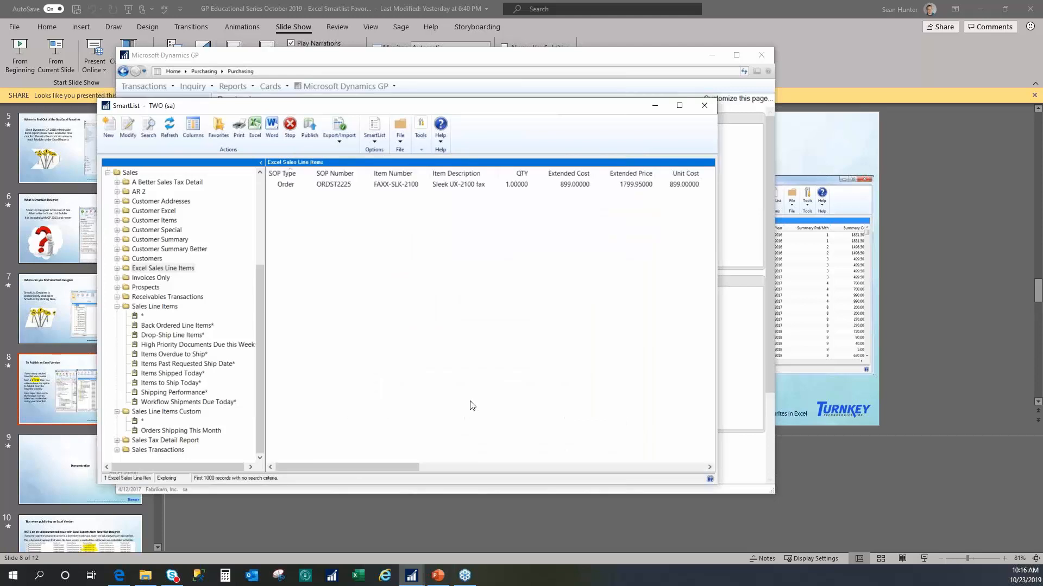
{"action": "left_click", "coordinate": [310, 136]}
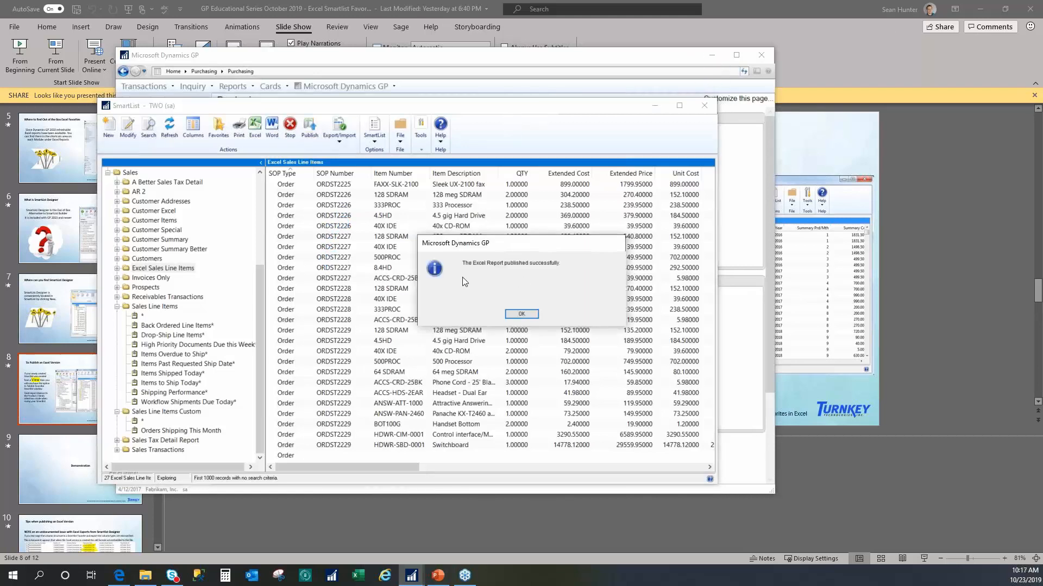
Open the Excel Reports list of the Sales series and select the published TWO Excel Sales Line Items report
{"action": "left_click", "coordinate": [521, 314]}
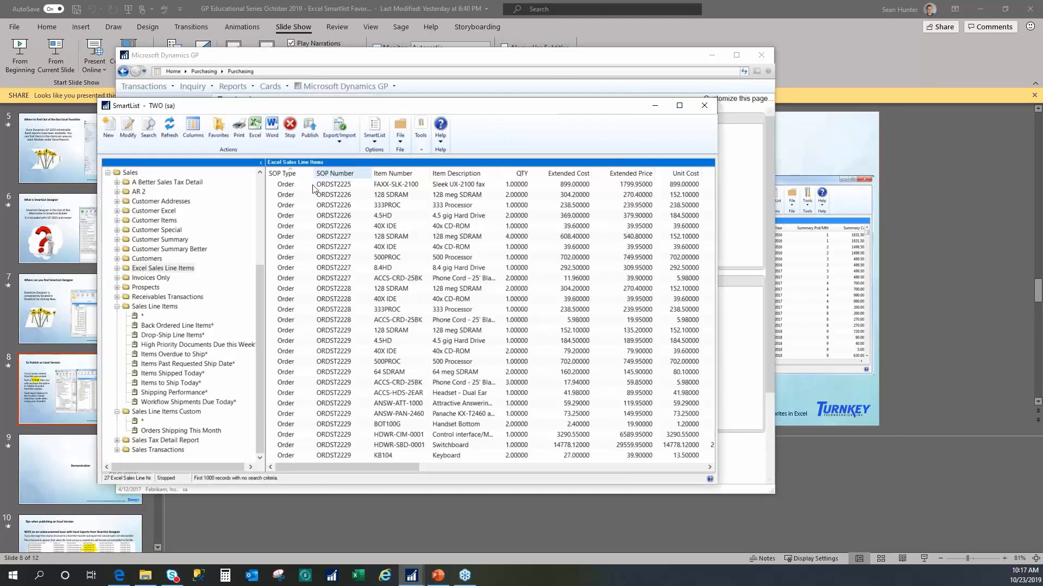
{"action": "left_click", "coordinate": [131, 135]}
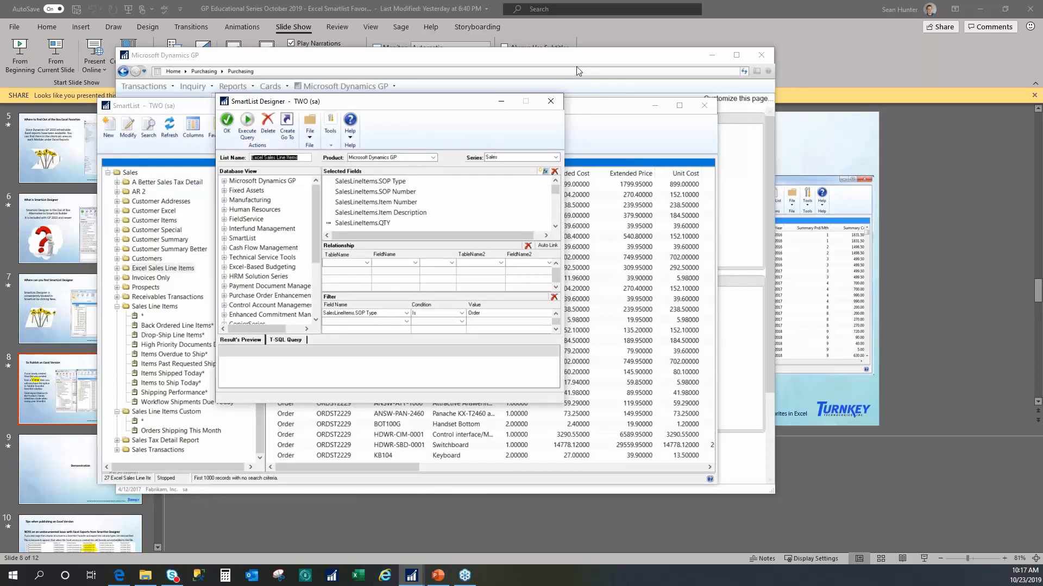
{"action": "left_click", "coordinate": [554, 60]}
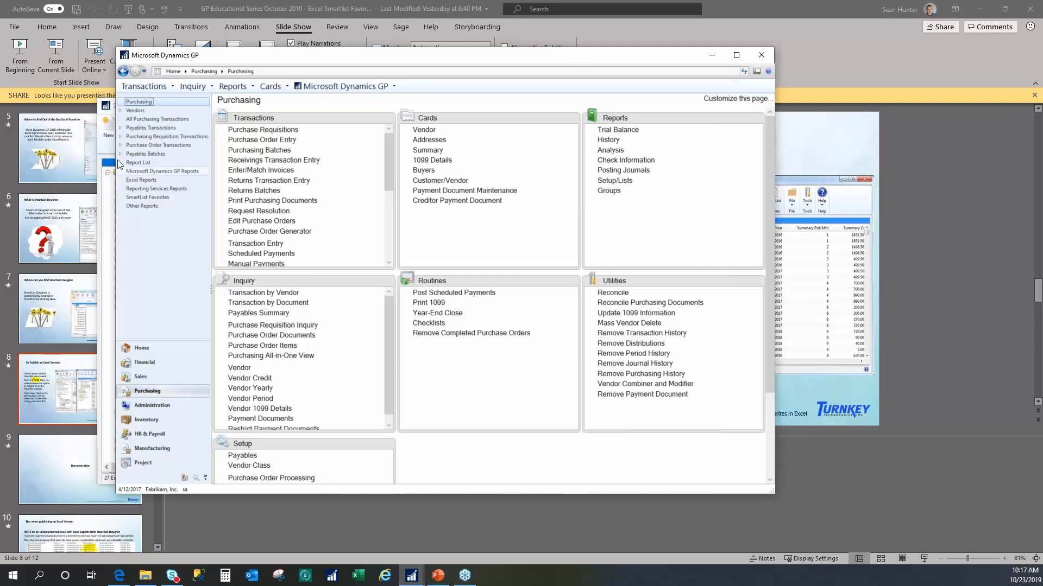
{"action": "left_click", "coordinate": [136, 378]}
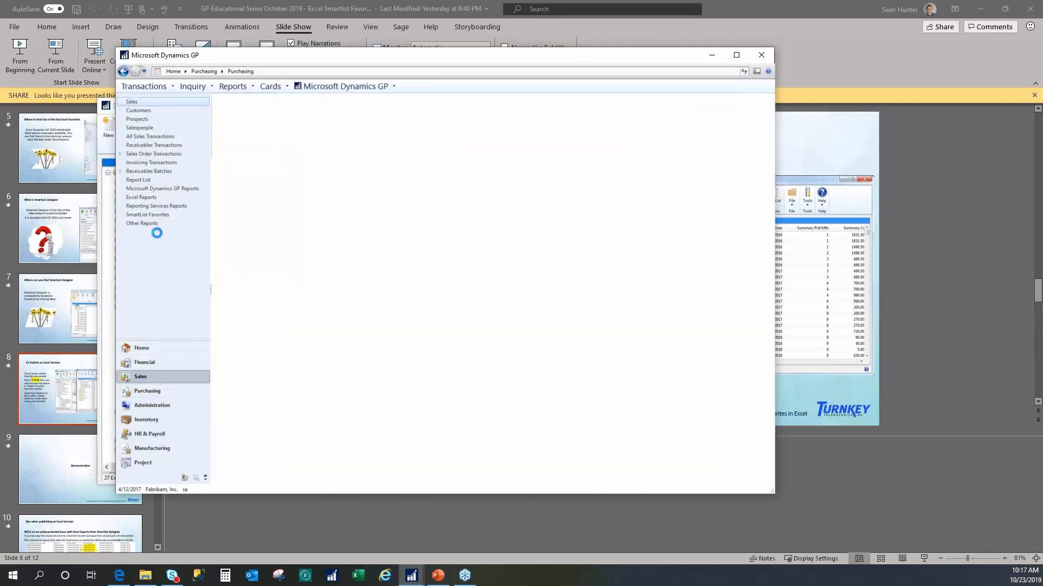
{"action": "left_click", "coordinate": [133, 198]}
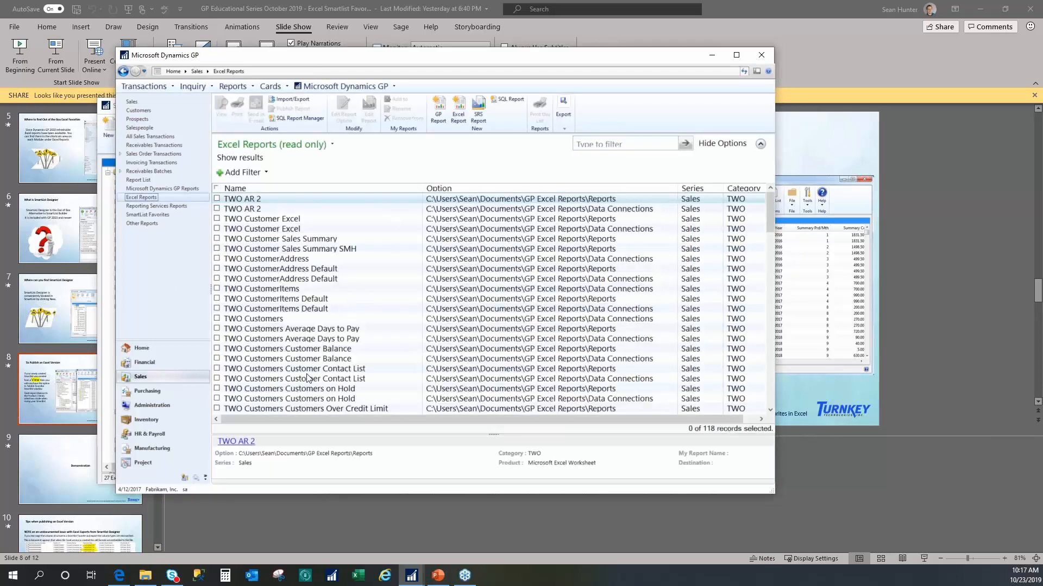
{"action": "scroll", "coordinate": [307, 378], "scroll_direction": "down", "scroll_amount": 7}
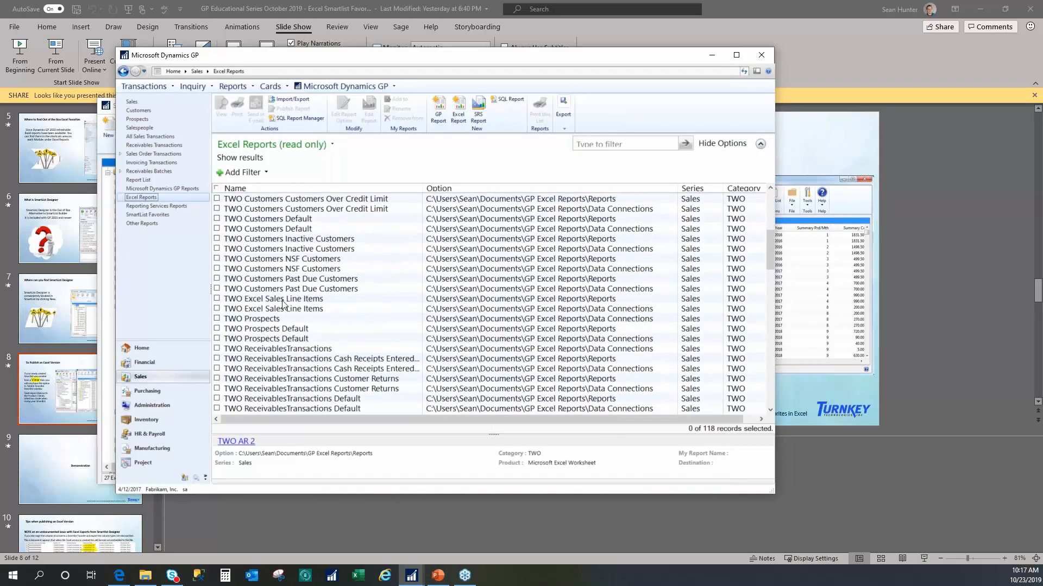
{"action": "left_click", "coordinate": [284, 302]}
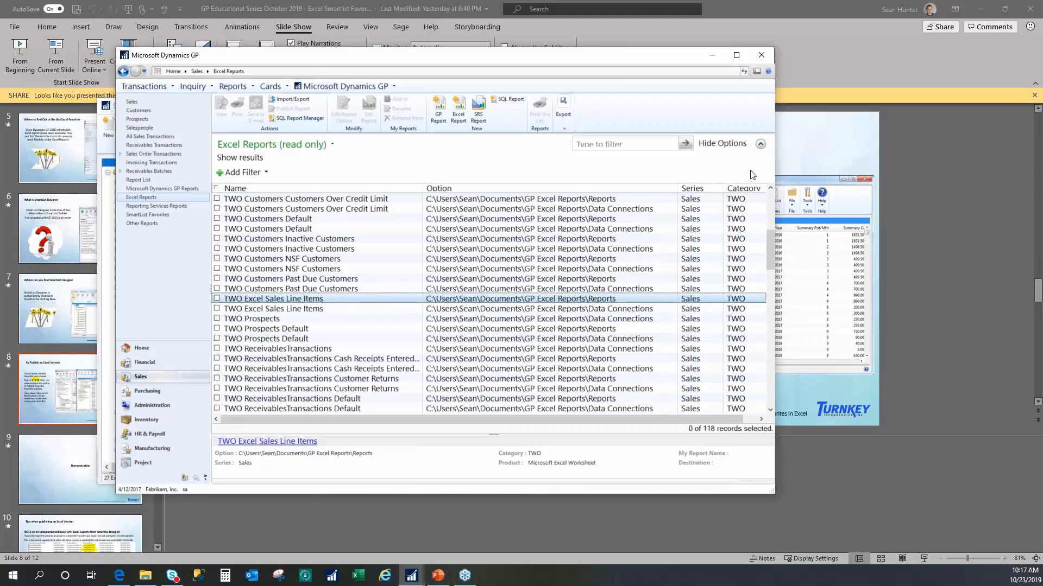
Return to SmartList, open Excel Sales Line Items in Excel, enable its external data connections and enlarge the workbook window
{"action": "left_click", "coordinate": [411, 575]}
{"action": "left_click", "coordinate": [440, 539]}
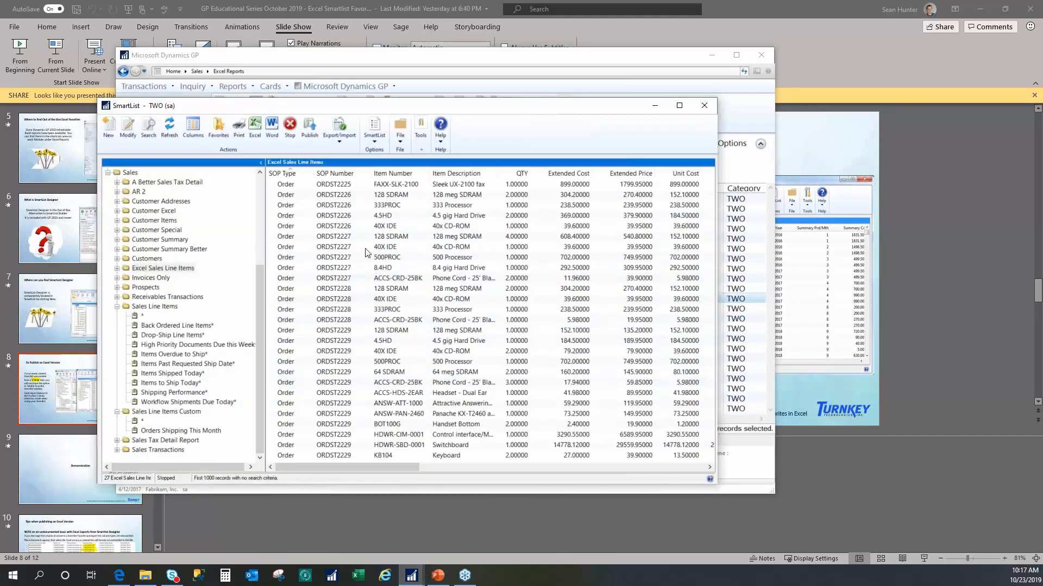
{"action": "left_click", "coordinate": [749, 114]}
{"action": "left_click_drag", "start_coordinate": [582, 60], "coordinate": [687, 63]}
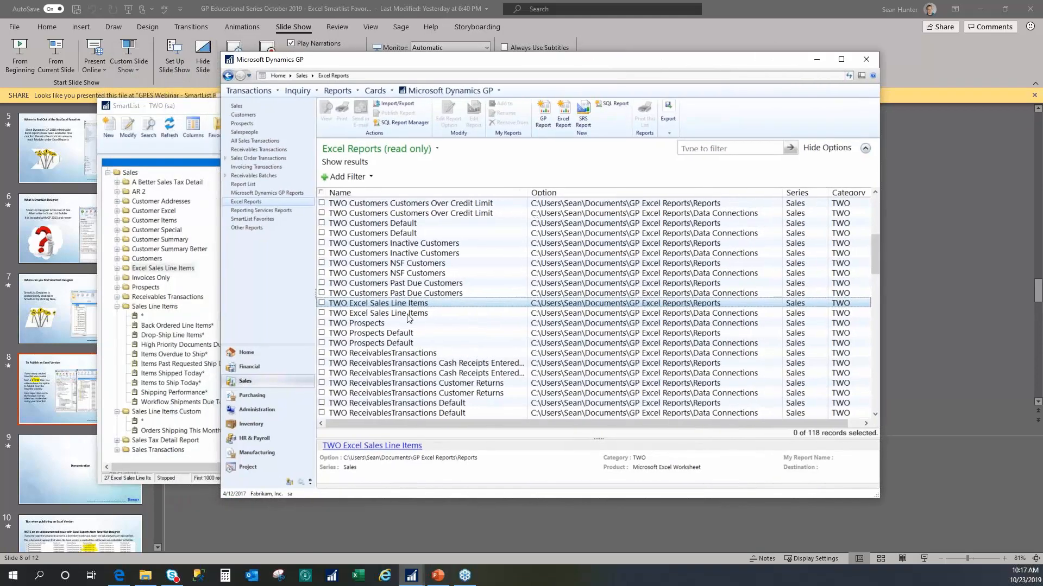
{"action": "left_click", "coordinate": [180, 107]}
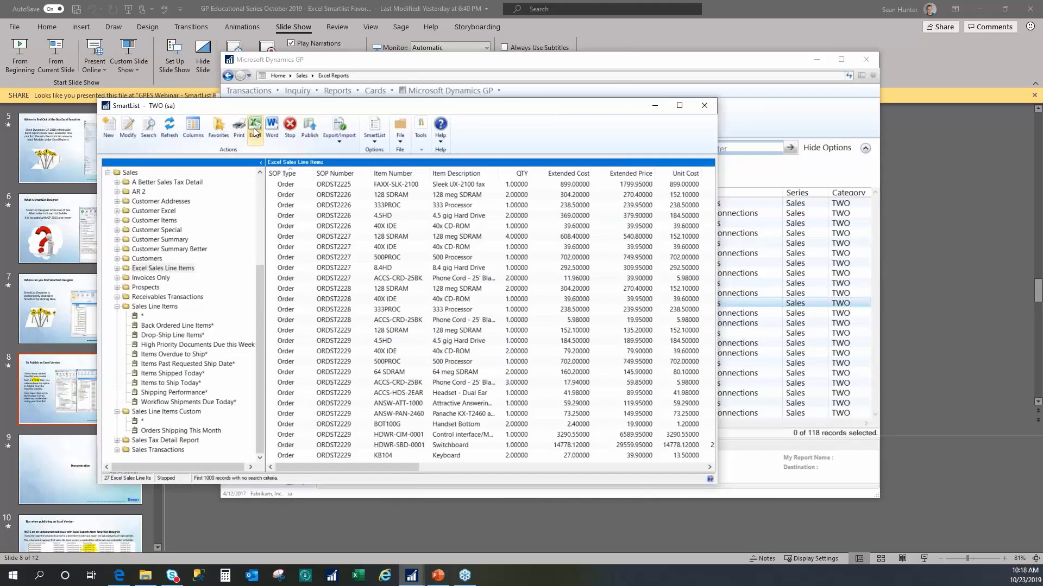
{"action": "left_click", "coordinate": [255, 133]}
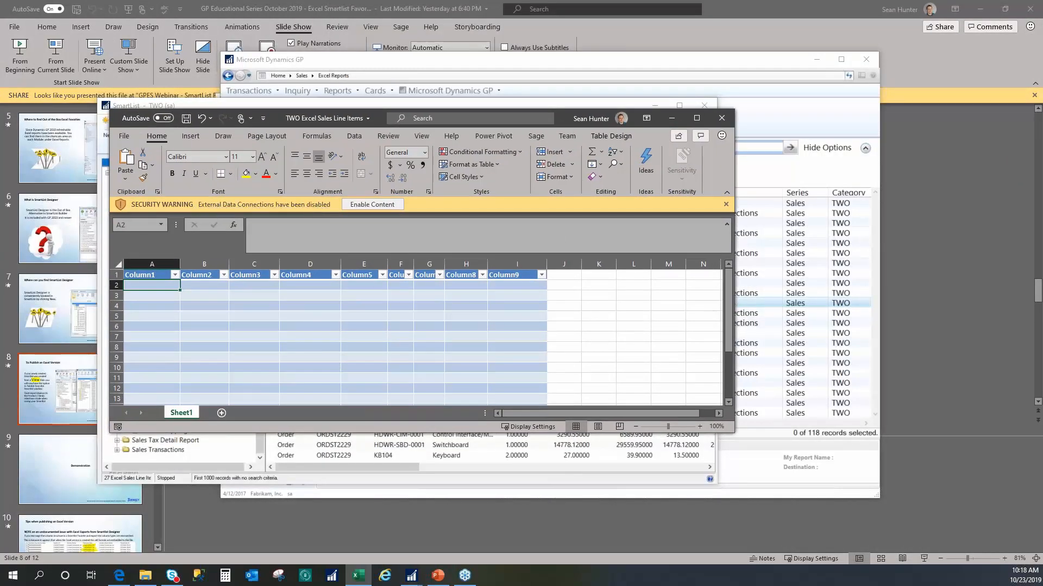
{"action": "left_click", "coordinate": [389, 207]}
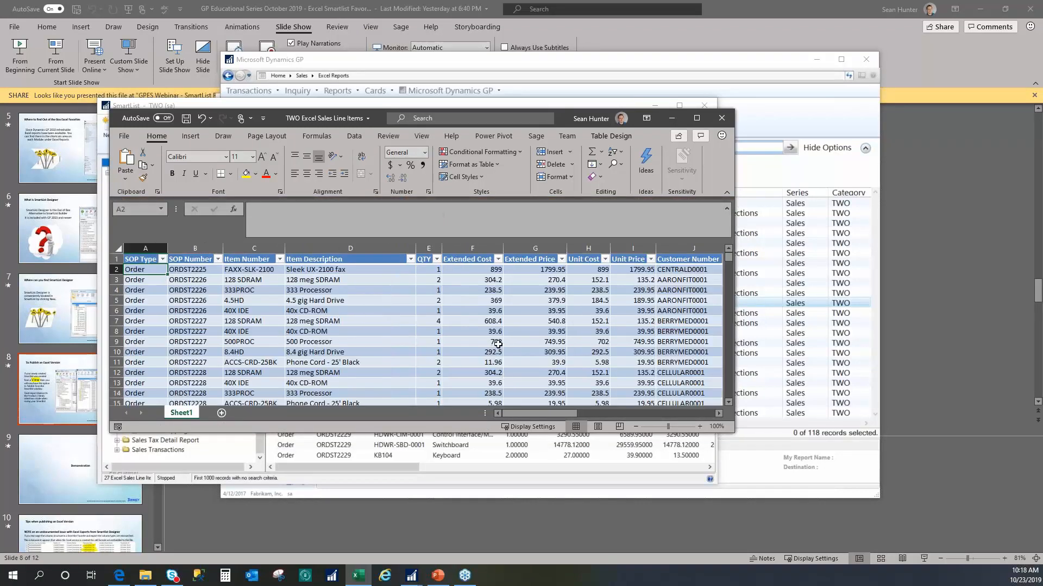
{"action": "left_click_drag", "start_coordinate": [734, 434], "coordinate": [969, 546]}
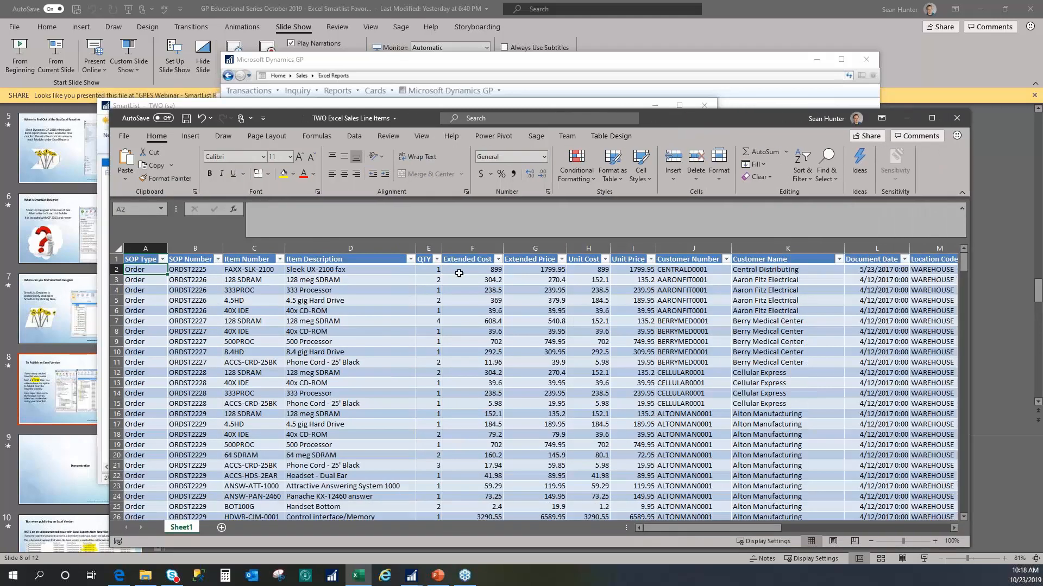
Refresh all data connections in the TWO Excel Sales Line Items workbook
{"action": "left_click", "coordinate": [351, 135]}
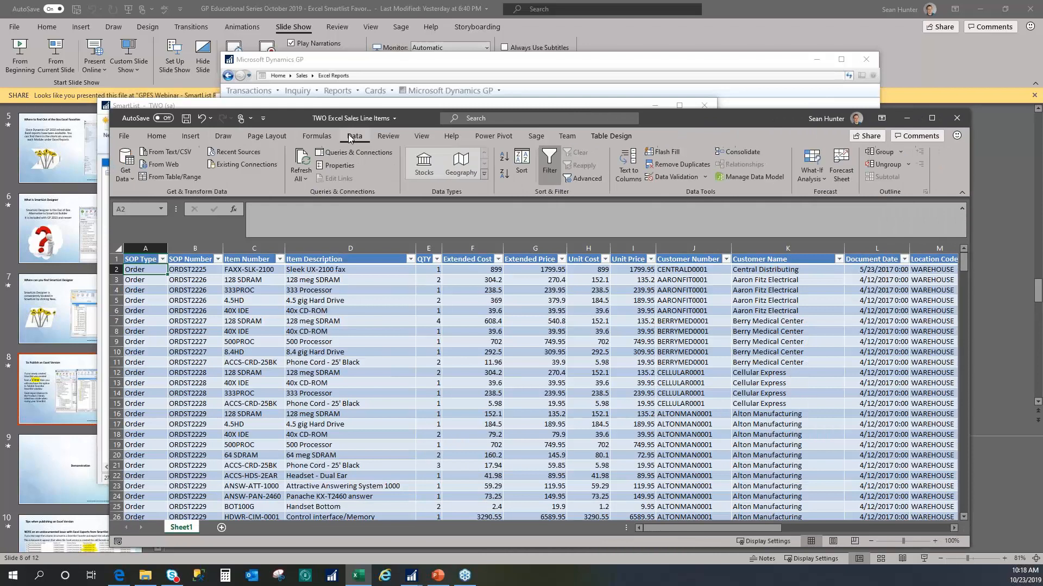
{"action": "left_click", "coordinate": [302, 159]}
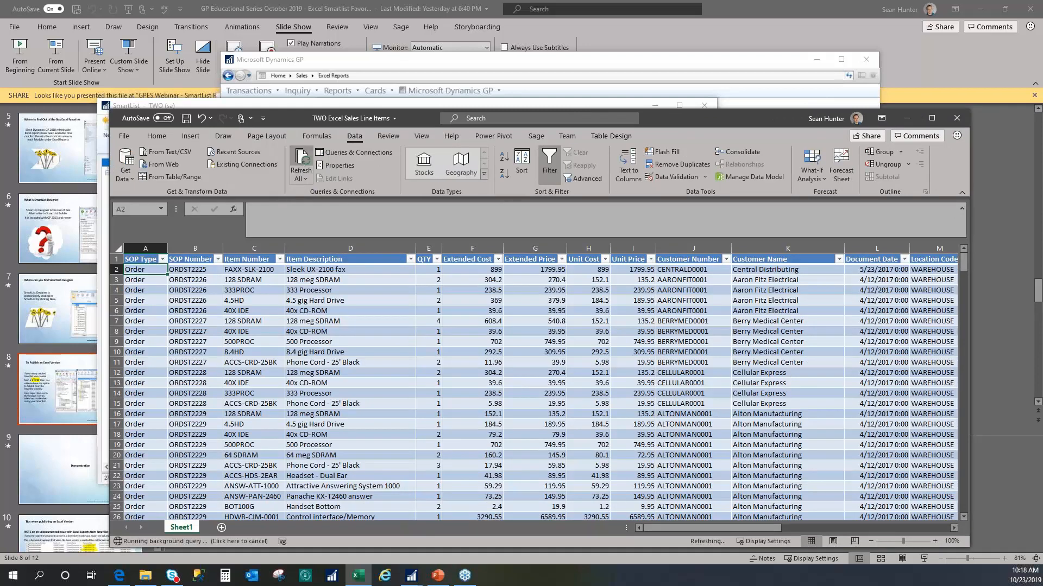
{"action": "left_click", "coordinate": [301, 158]}
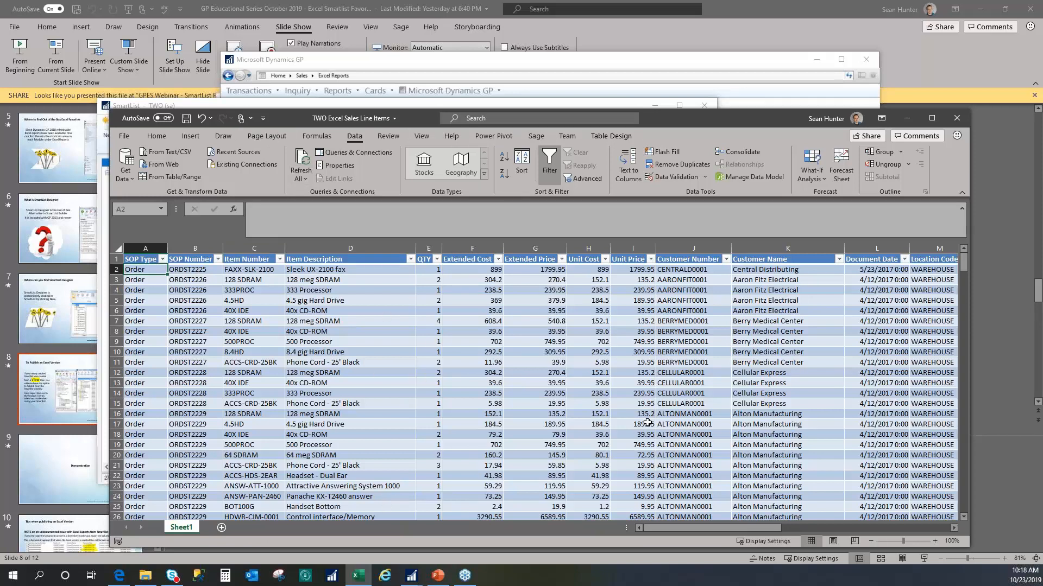
Look through the order lines in the workbook from the first row to the last and back
{"action": "scroll", "coordinate": [641, 405], "scroll_direction": "down", "scroll_amount": 20}
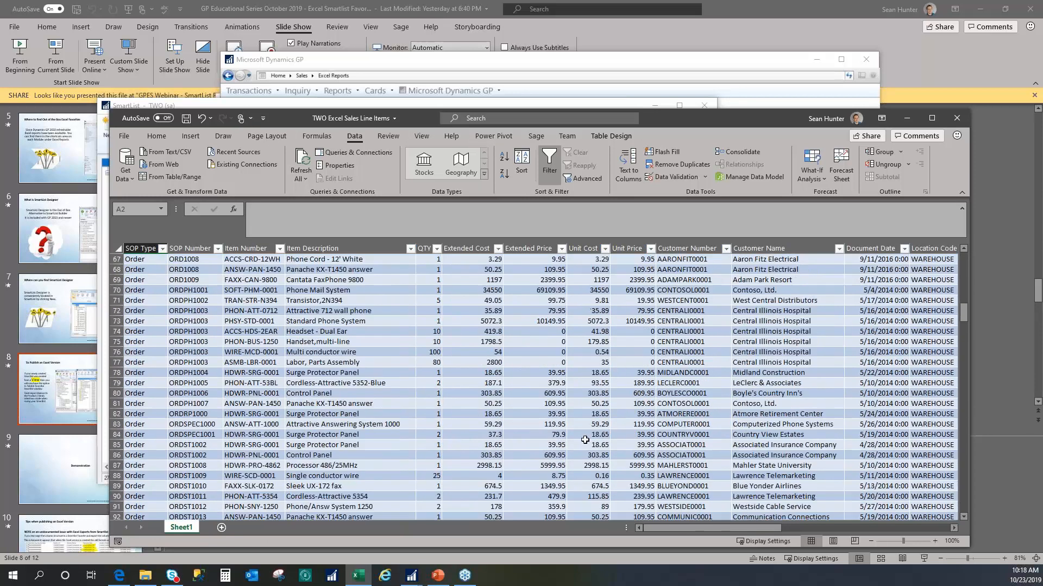
{"action": "scroll", "coordinate": [563, 446], "scroll_direction": "down", "scroll_amount": 20}
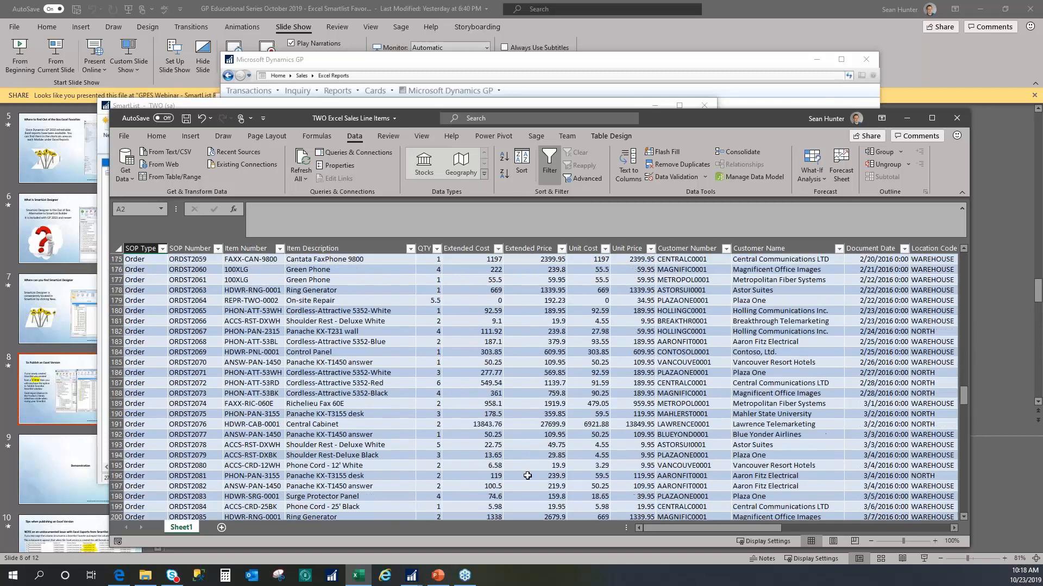
{"action": "scroll", "coordinate": [522, 483], "scroll_direction": "down", "scroll_amount": 20}
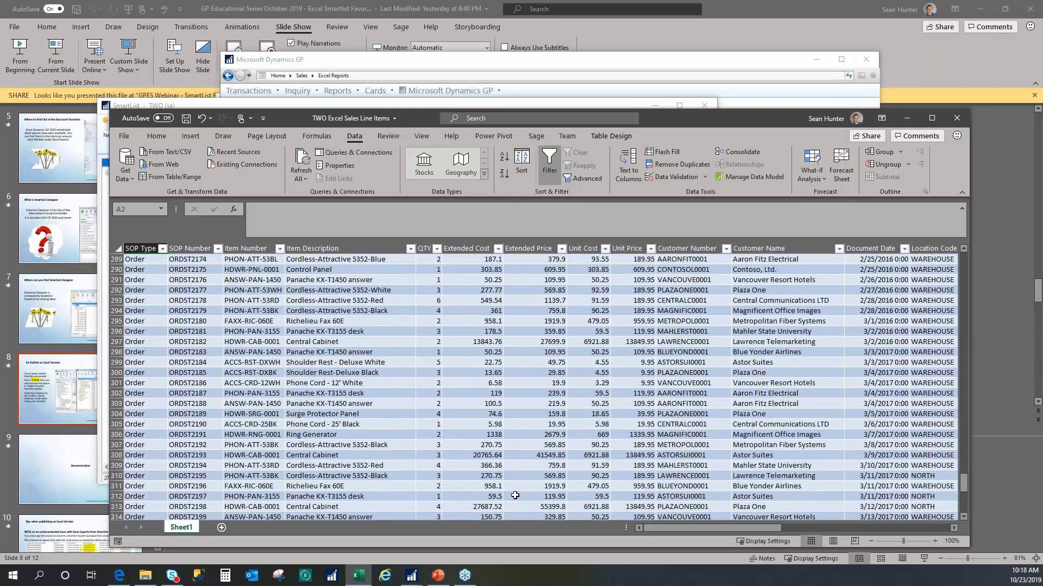
{"action": "scroll", "coordinate": [516, 493], "scroll_direction": "down", "scroll_amount": 4}
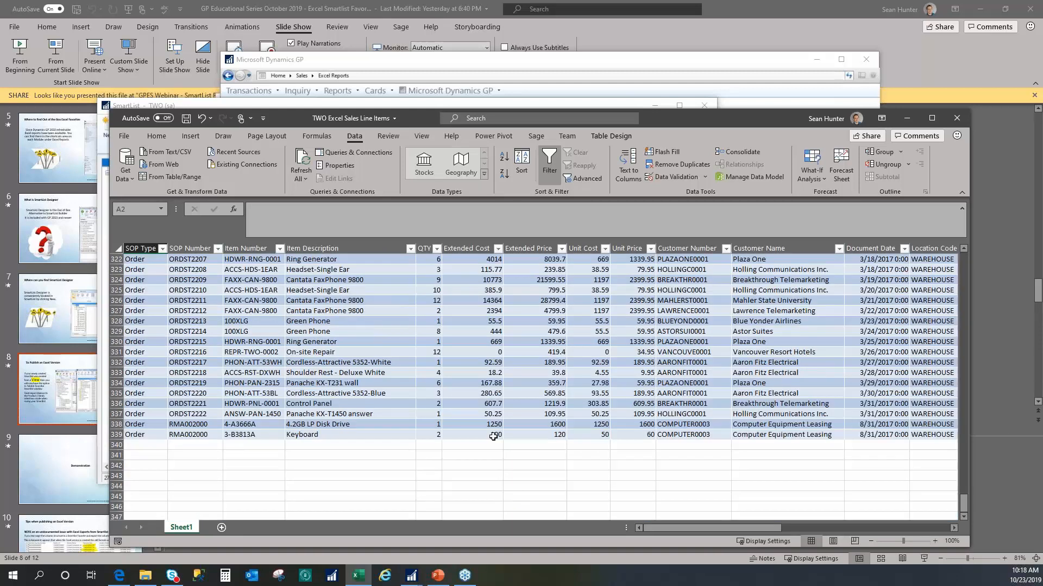
{"action": "scroll", "coordinate": [364, 410], "scroll_direction": "up", "scroll_amount": 20}
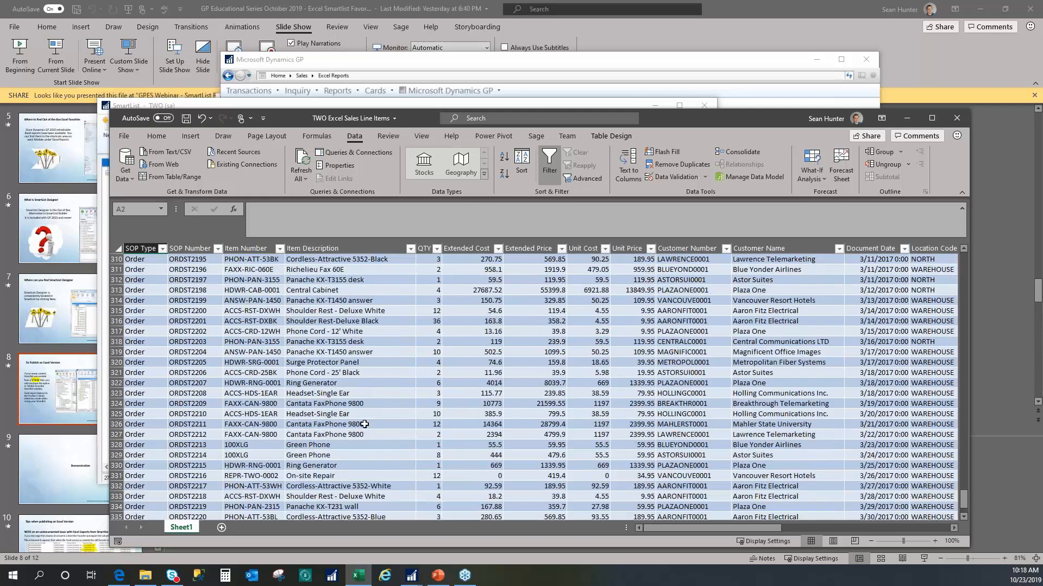
{"action": "scroll", "coordinate": [328, 370], "scroll_direction": "up", "scroll_amount": 20}
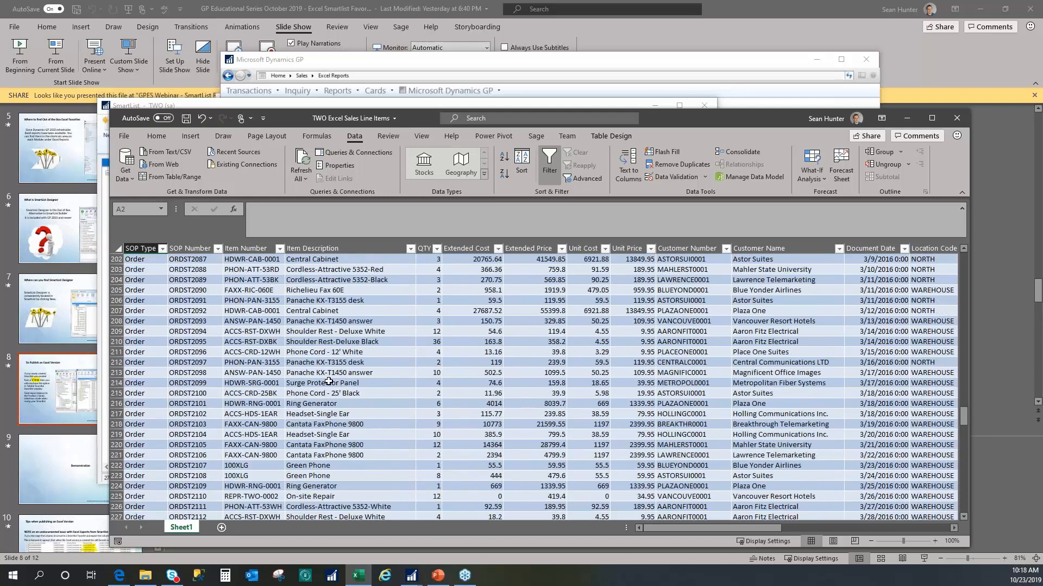
{"action": "scroll", "coordinate": [326, 379], "scroll_direction": "up", "scroll_amount": 20}
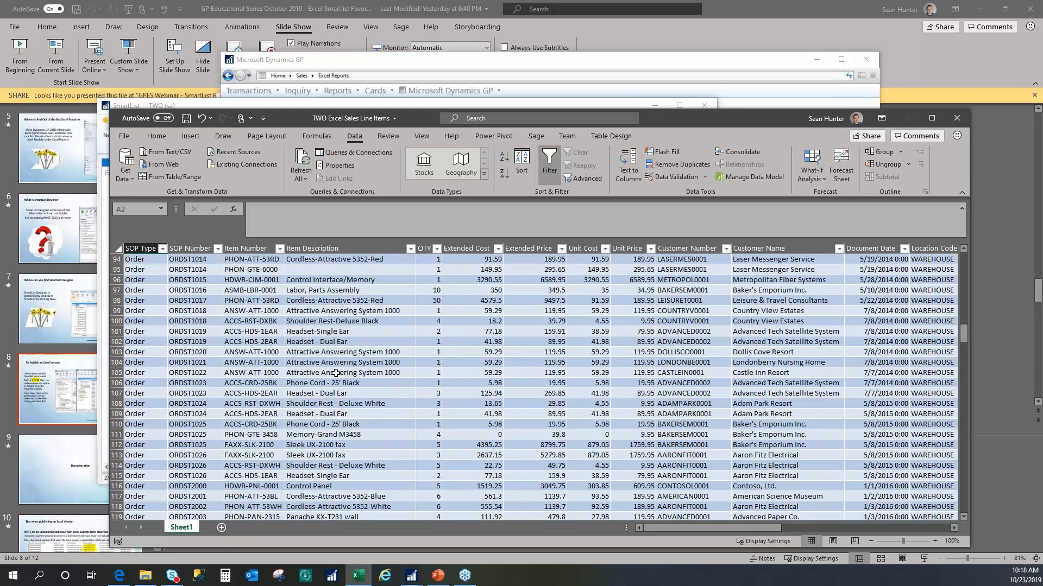
{"action": "scroll", "coordinate": [338, 334], "scroll_direction": "up", "scroll_amount": 3}
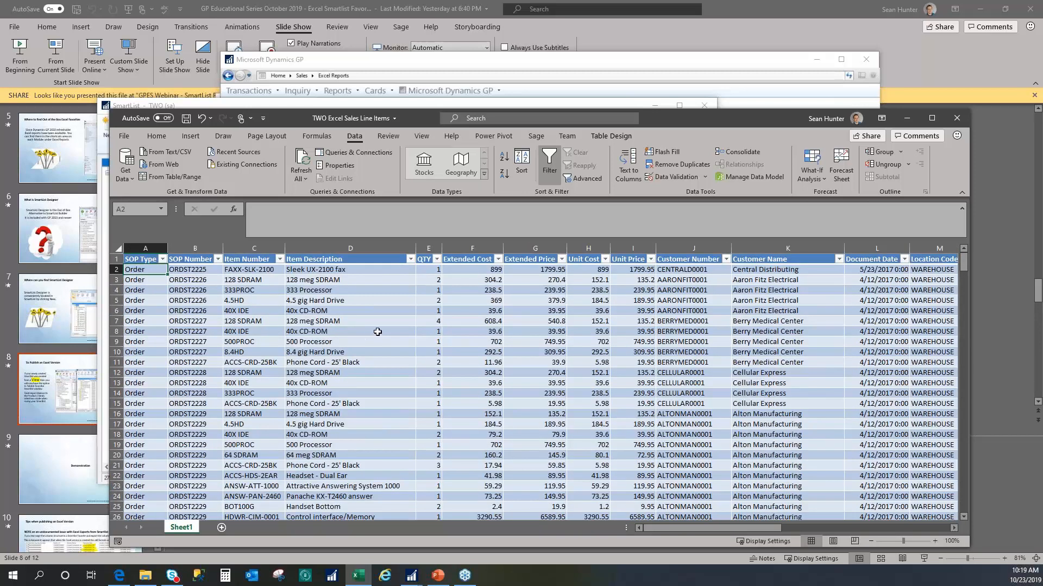
Close the TWO Excel Sales Line Items workbook and return to SmartList
{"action": "left_click", "coordinate": [342, 312]}
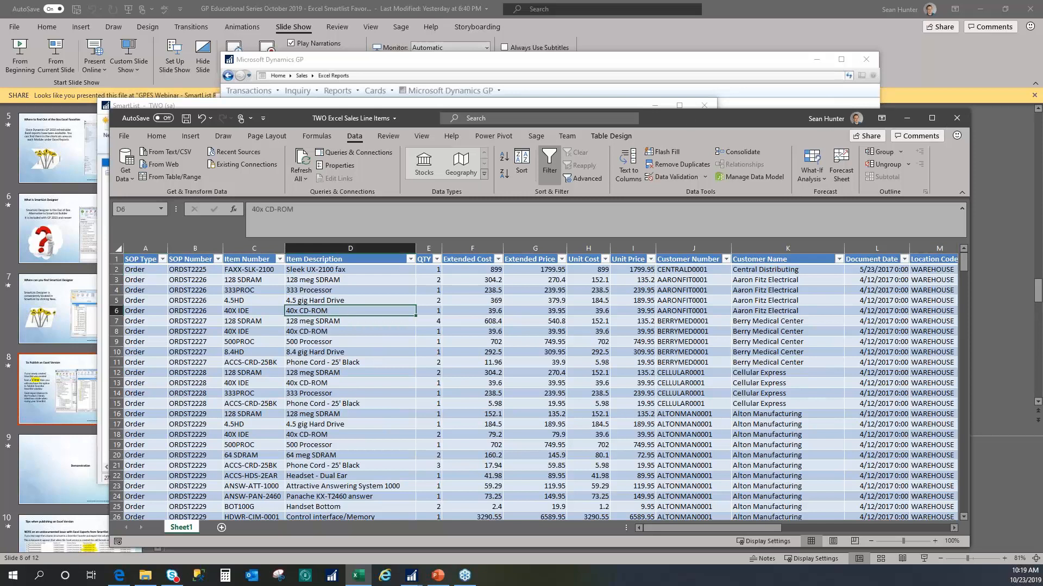
{"action": "left_click", "coordinate": [956, 120]}
{"action": "left_click", "coordinate": [477, 306]}
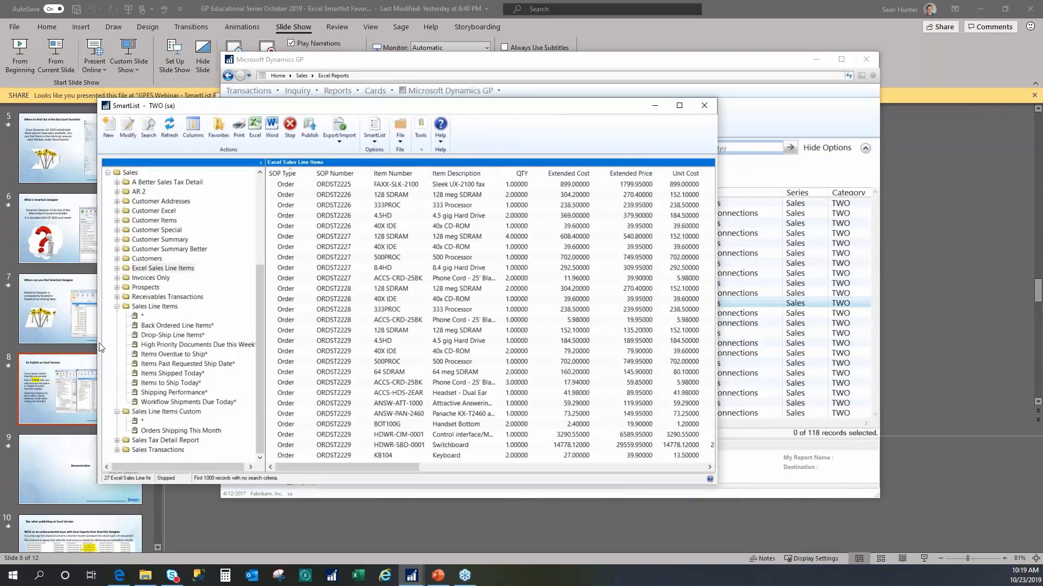
Open the default * list under Excel Sales Line Items and choose Requested Ship Date as the first search column
{"action": "left_click", "coordinate": [117, 269]}
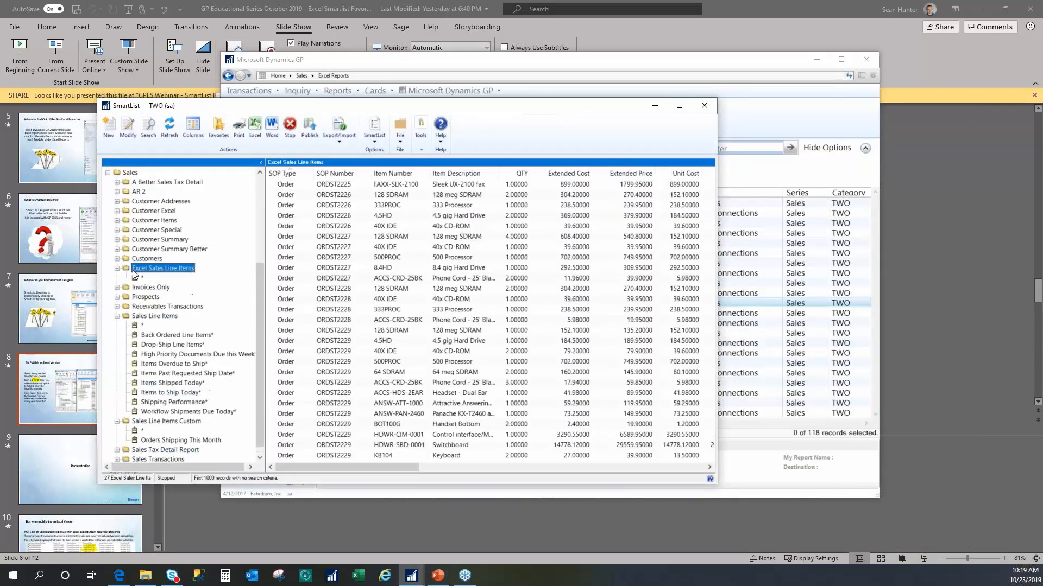
{"action": "left_click", "coordinate": [144, 280]}
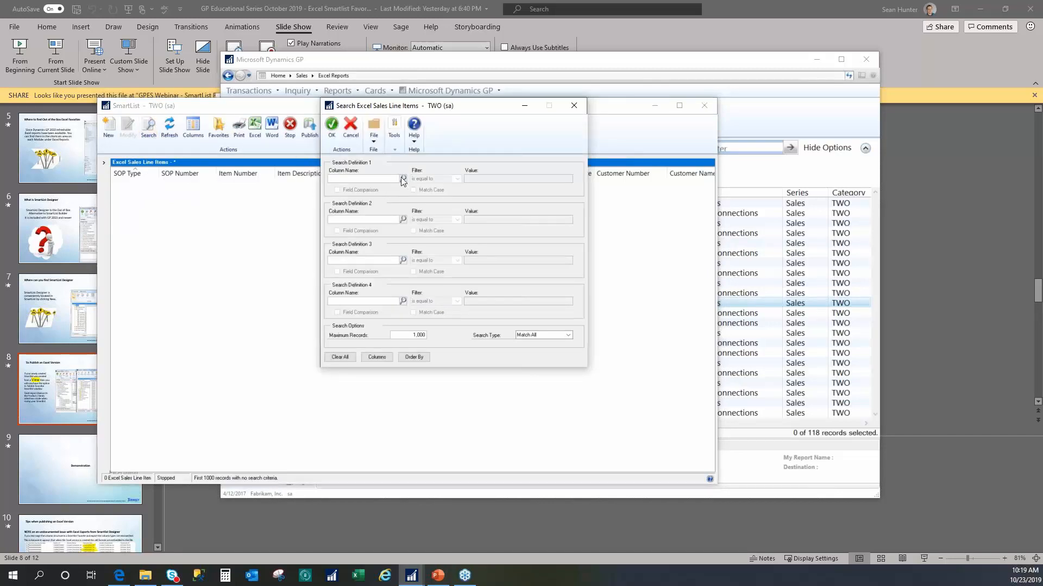
{"action": "left_click", "coordinate": [401, 177]}
{"action": "scroll", "coordinate": [486, 332], "scroll_direction": "down", "scroll_amount": 2}
{"action": "double_click", "coordinate": [471, 283]}
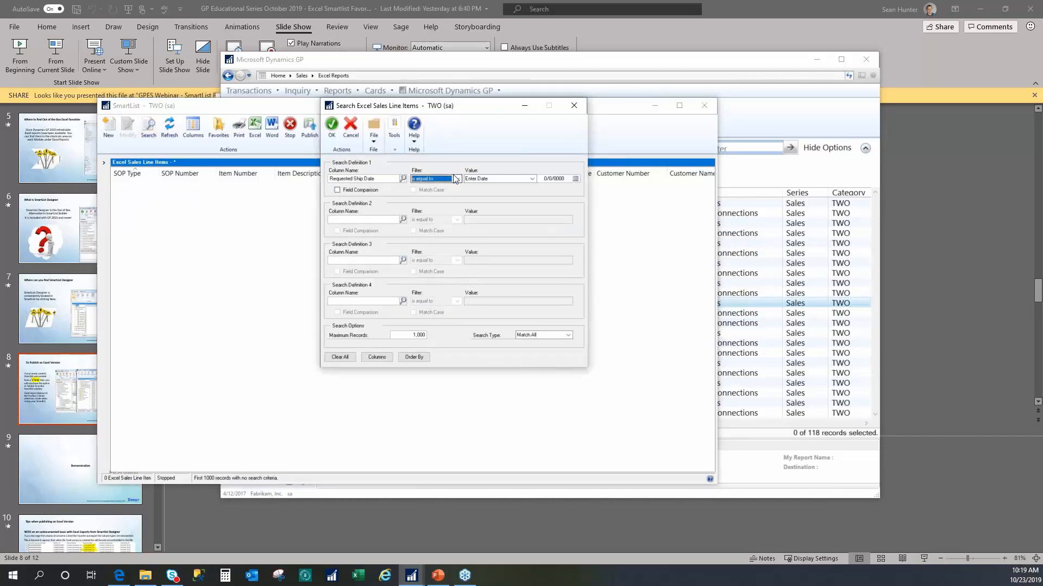
Set the Requested Ship Date search to is between Beginning of Month and End of Month, and run it
{"action": "left_click", "coordinate": [456, 178]}
{"action": "left_click", "coordinate": [457, 179]}
{"action": "left_click", "coordinate": [457, 178]}
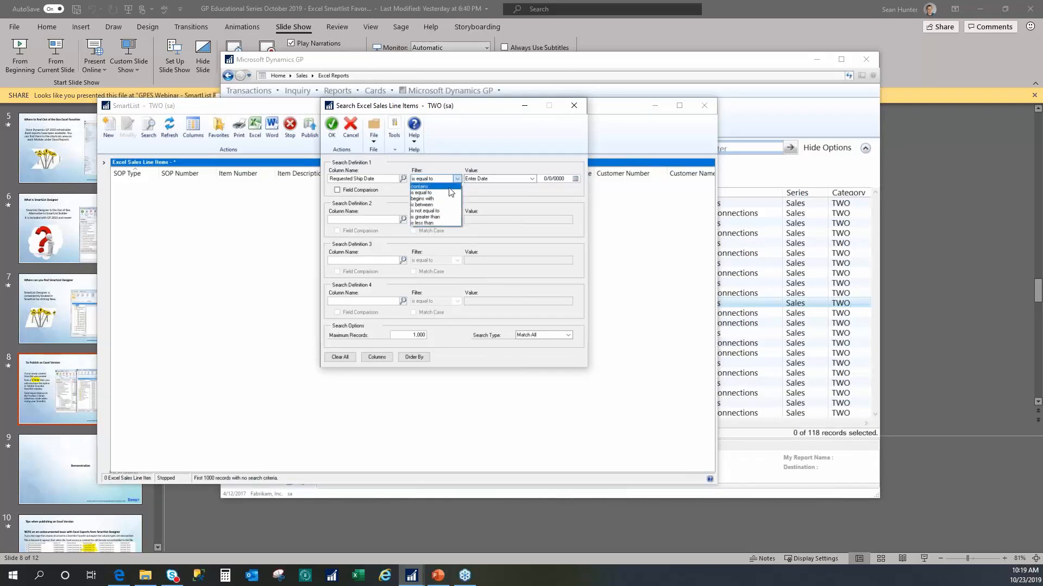
{"action": "left_click", "coordinate": [426, 205]}
{"action": "left_click", "coordinate": [512, 181]}
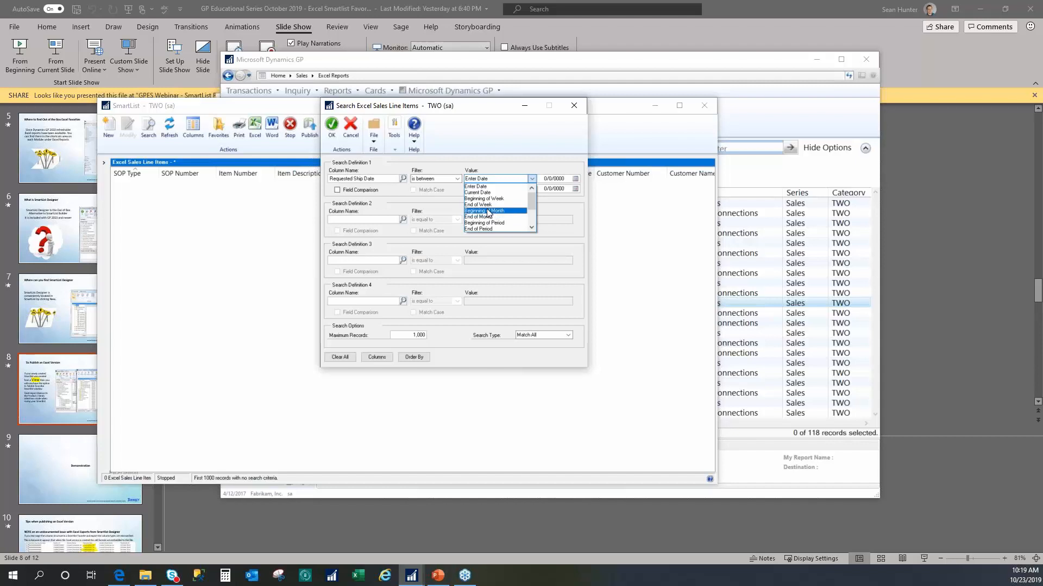
{"action": "left_click", "coordinate": [488, 211]}
{"action": "left_click", "coordinate": [492, 188]}
{"action": "left_click", "coordinate": [488, 226]}
{"action": "left_click", "coordinate": [331, 126]}
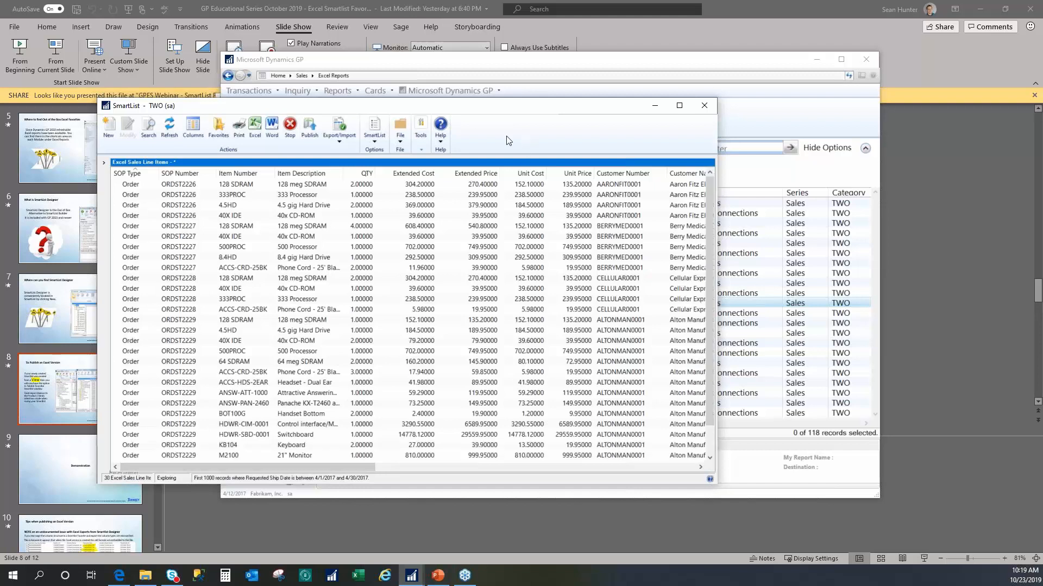
Save the search as a favorite named Orders shipping this month, visible to System
{"action": "left_click", "coordinate": [223, 127]}
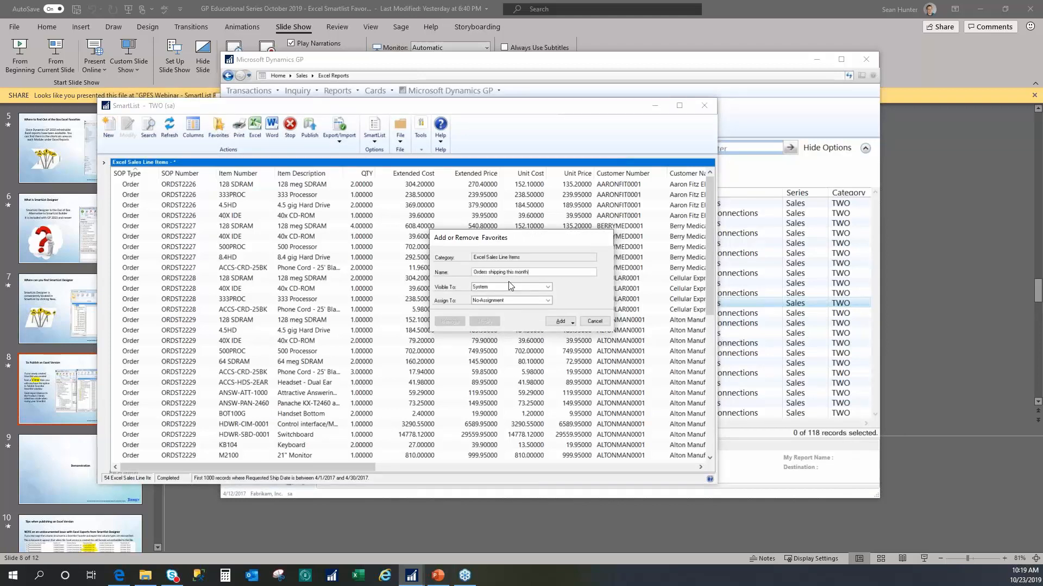
{"action": "left_click", "coordinate": [572, 322]}
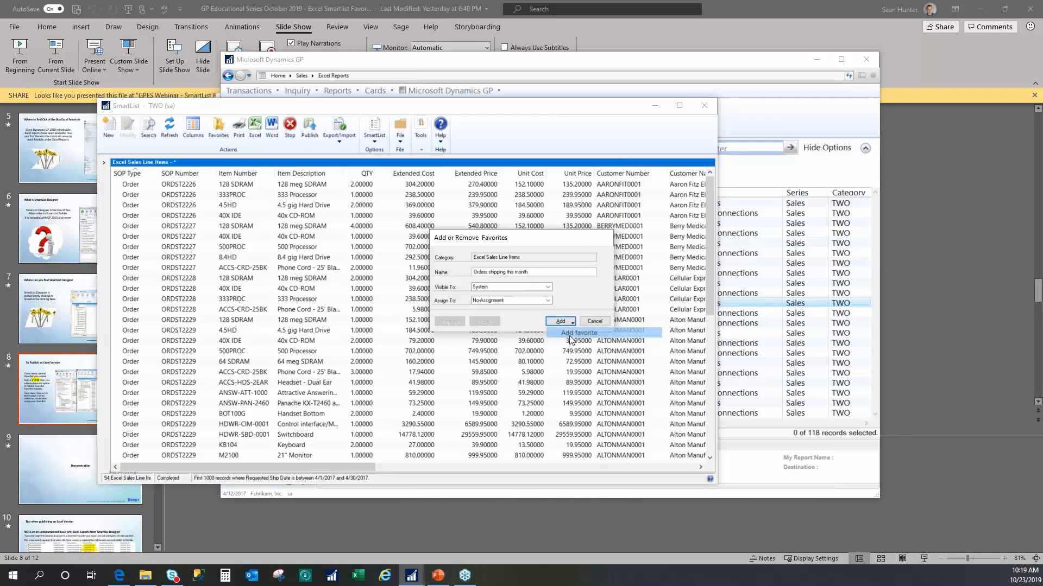
{"action": "left_click", "coordinate": [569, 335]}
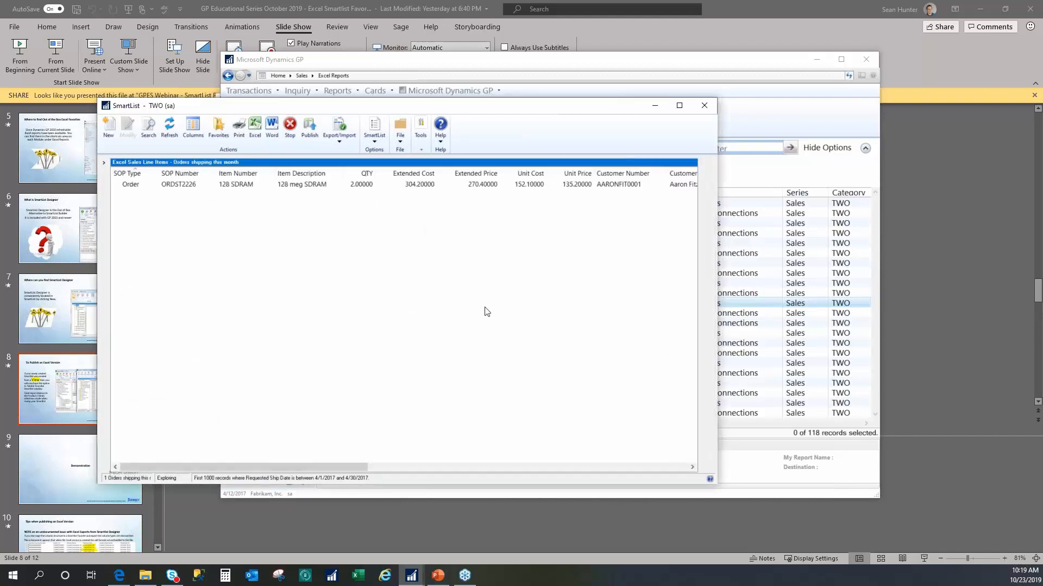
Open the Orders shipping this month favorite under Excel Sales Line Items and bring up its Excel export
{"action": "left_click", "coordinate": [104, 164]}
{"action": "left_click", "coordinate": [165, 270]}
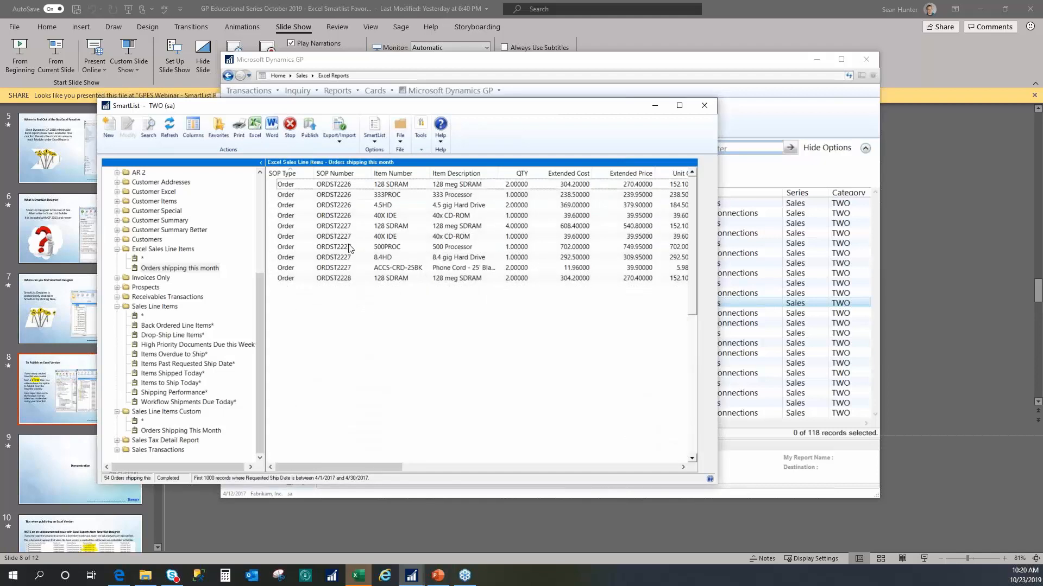
{"action": "left_click", "coordinate": [352, 579]}
Look over the exported order lines and columns in Book1, and minimize the workbook
{"action": "left_click", "coordinate": [255, 352]}
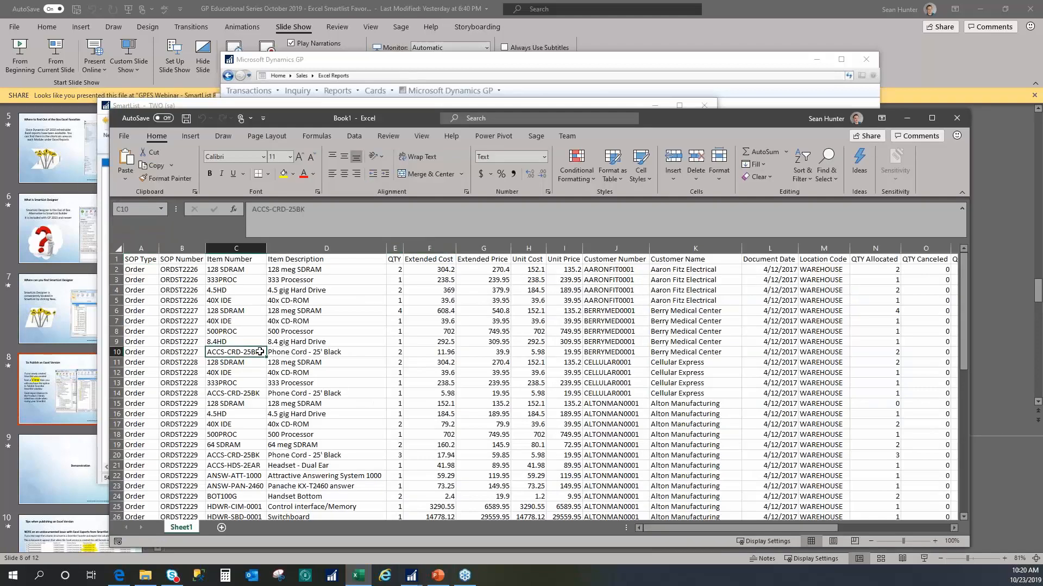
{"action": "left_click", "coordinate": [448, 329]}
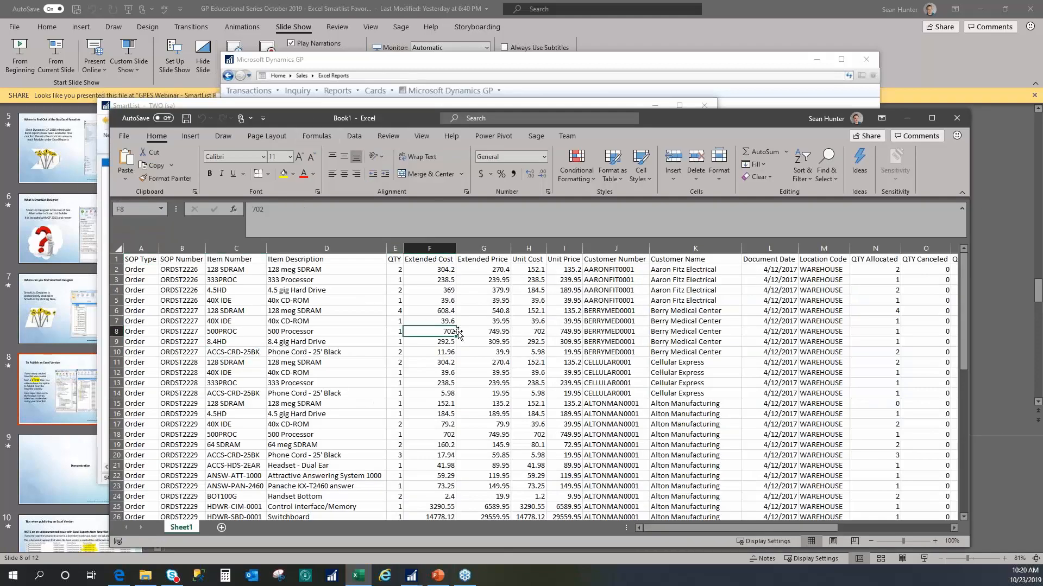
{"action": "left_click_drag", "start_coordinate": [704, 529], "coordinate": [649, 529]}
{"action": "left_click_drag", "start_coordinate": [763, 115], "coordinate": [765, 63]}
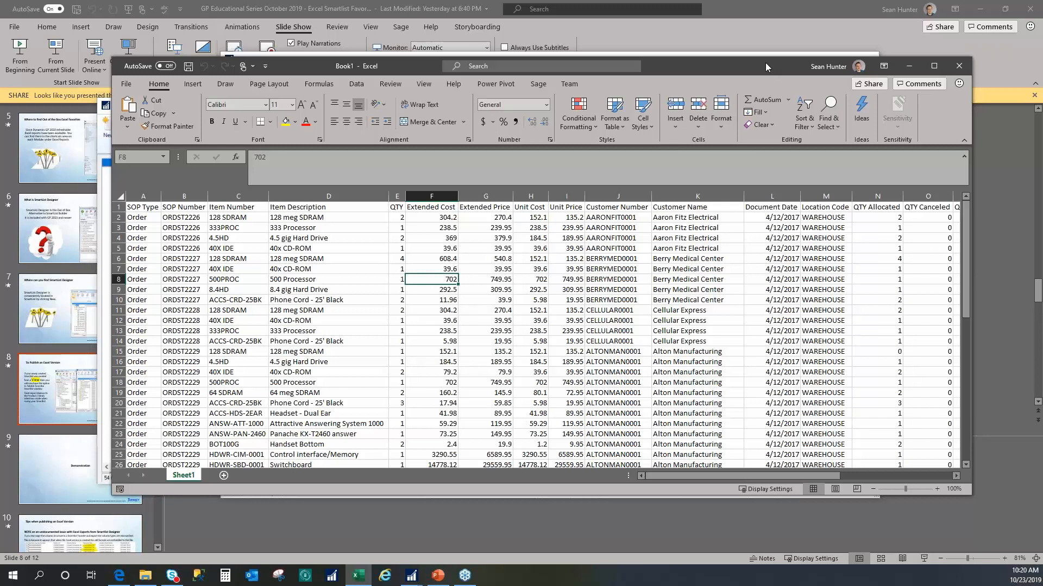
{"action": "left_click", "coordinate": [910, 66]}
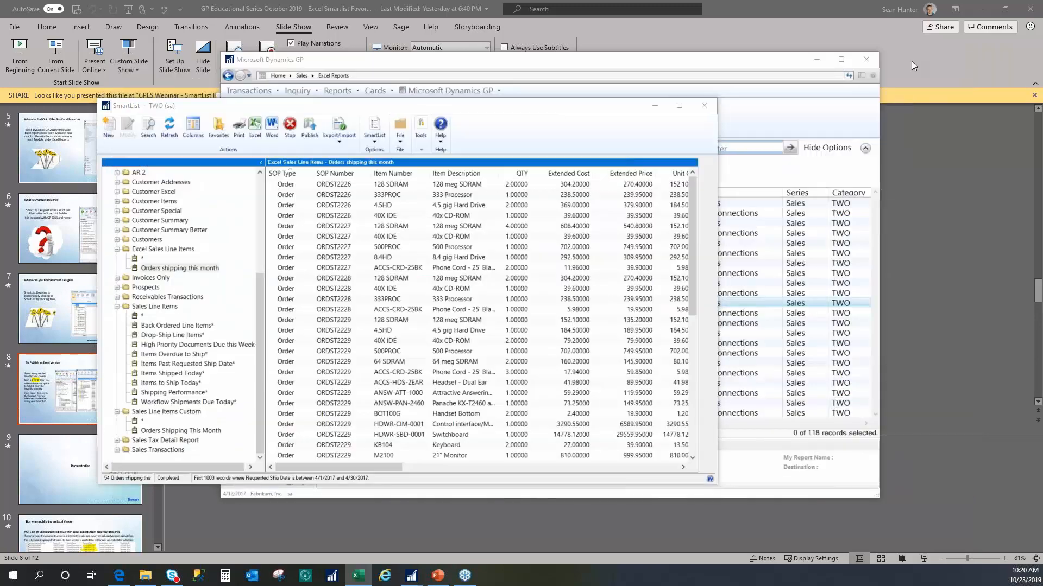
Start a new SmartList design and expand the Company group under Views in the database tree
{"action": "left_click", "coordinate": [108, 130]}
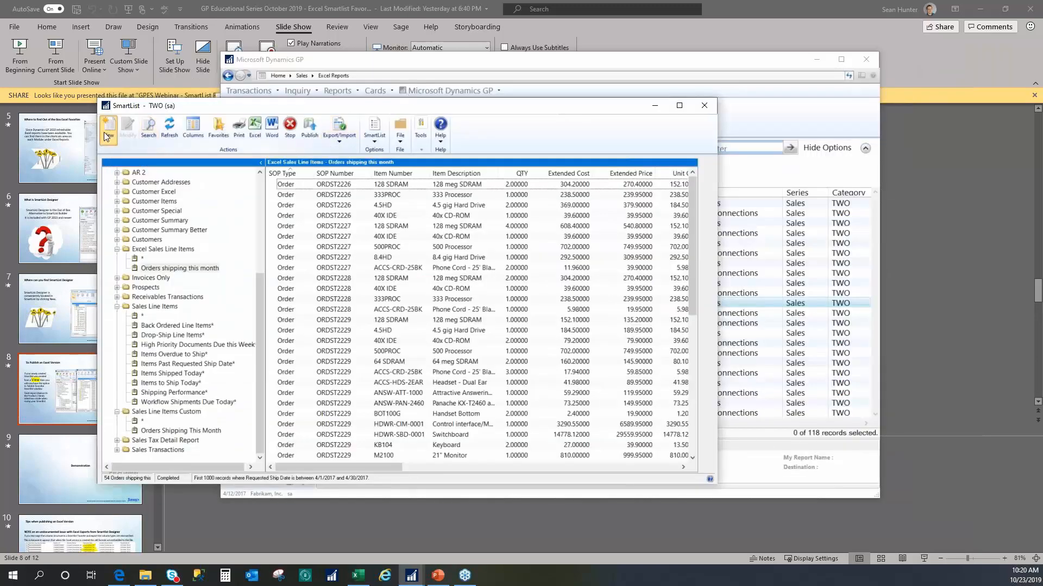
{"action": "left_click_drag", "start_coordinate": [318, 196], "coordinate": [312, 262]}
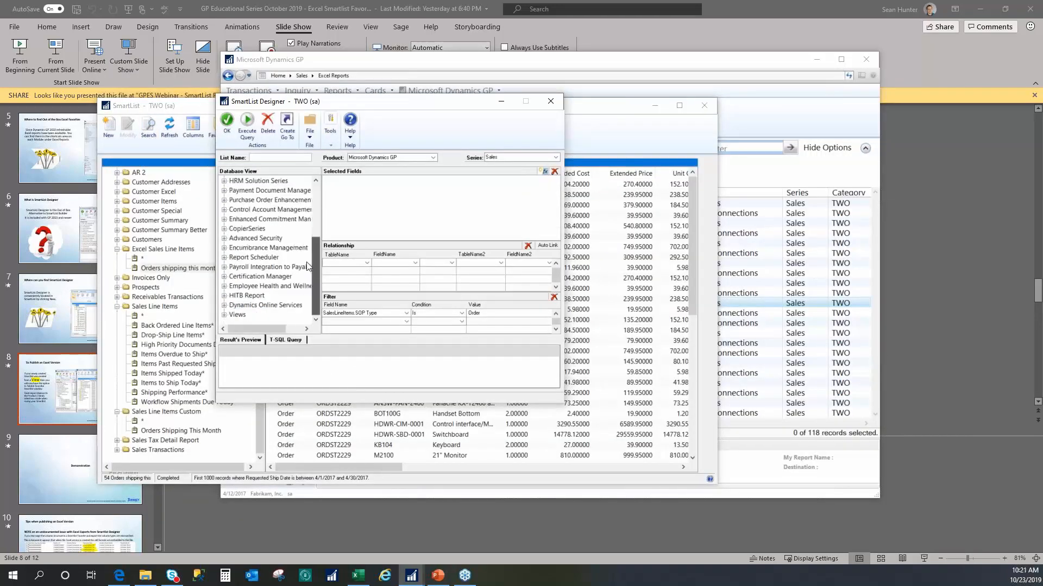
{"action": "left_click", "coordinate": [224, 314]}
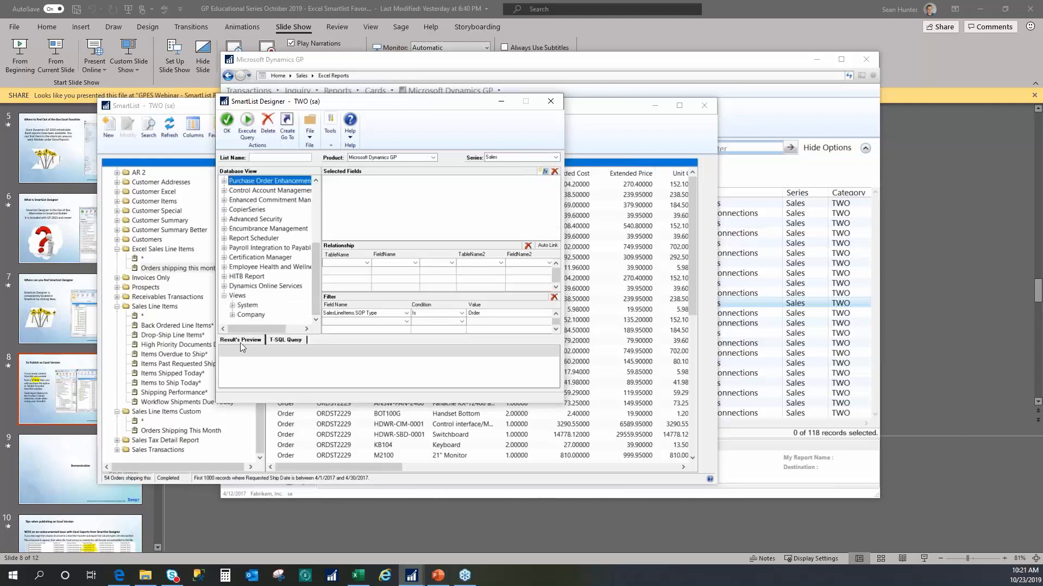
{"action": "left_click", "coordinate": [233, 315]}
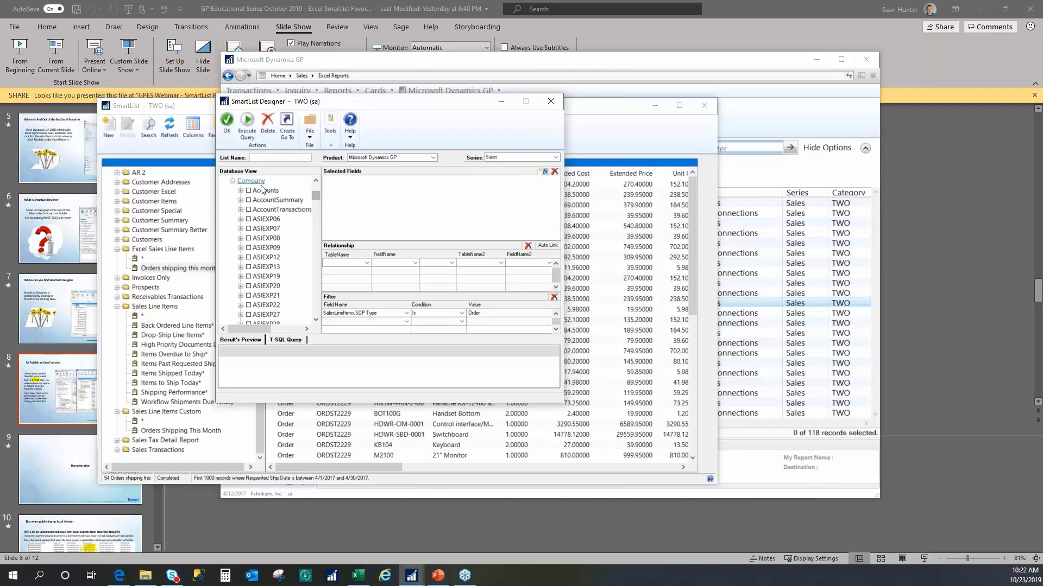
Examine the available company views, including the sales views such as SalesLineItems and SalesTransactions
{"action": "left_click_drag", "start_coordinate": [315, 194], "coordinate": [294, 312]}
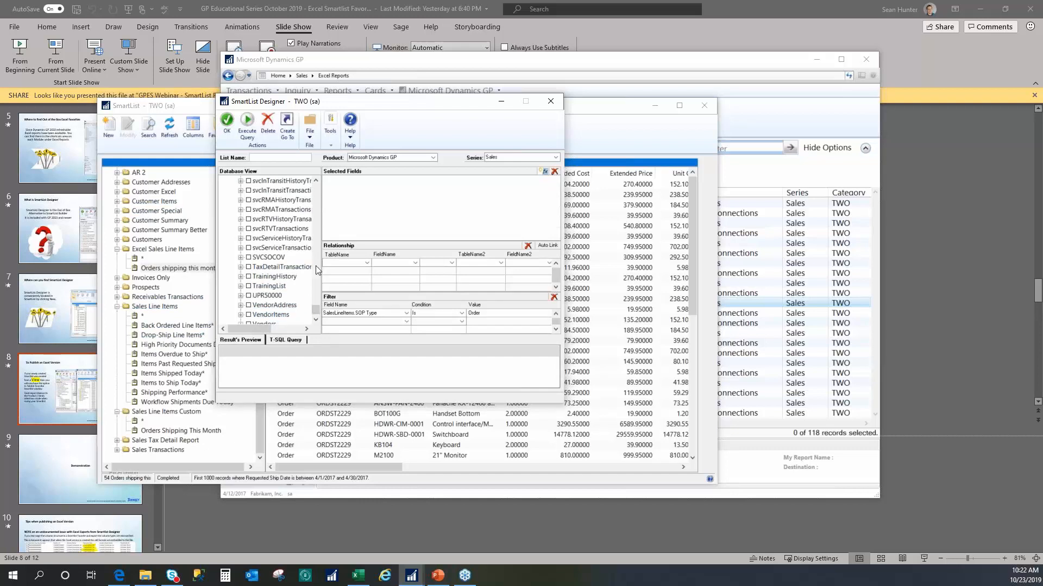
{"action": "left_click_drag", "start_coordinate": [318, 307], "coordinate": [318, 312]}
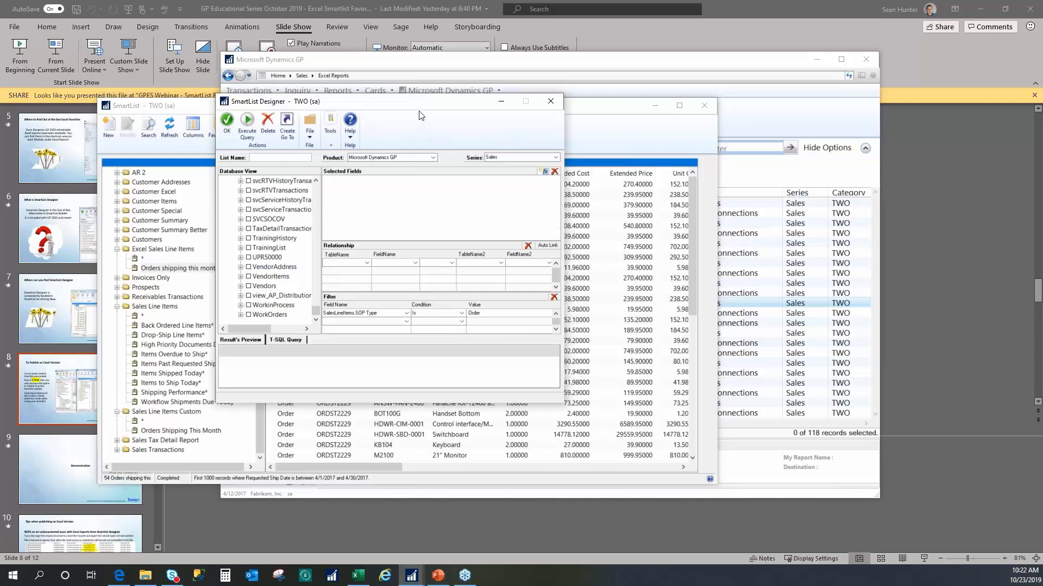
{"action": "left_click_drag", "start_coordinate": [442, 107], "coordinate": [399, 170]}
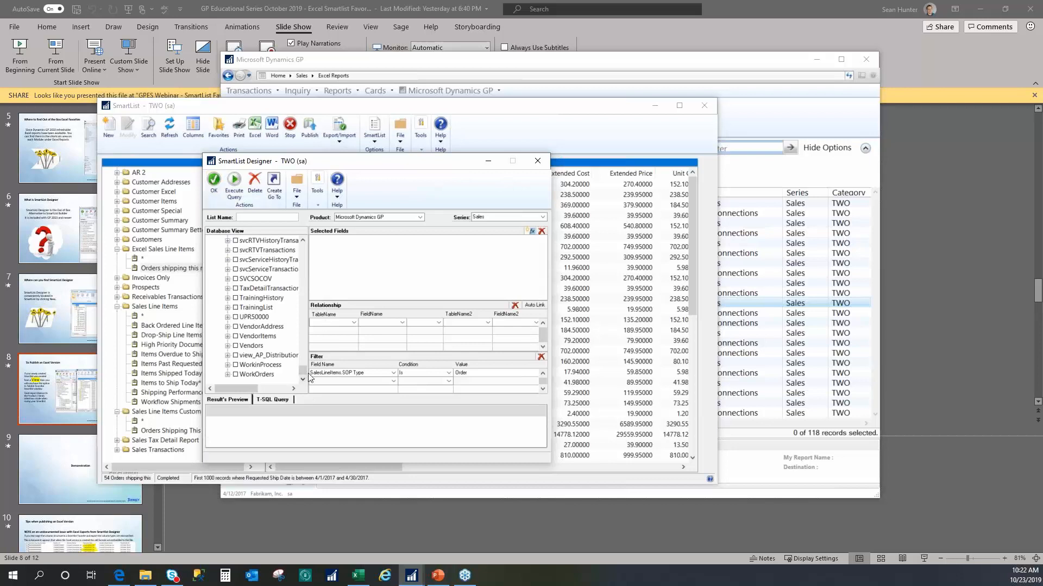
{"action": "scroll", "coordinate": [297, 345], "scroll_direction": "up", "scroll_amount": 10}
{"action": "scroll", "coordinate": [298, 341], "scroll_direction": "up", "scroll_amount": 7}
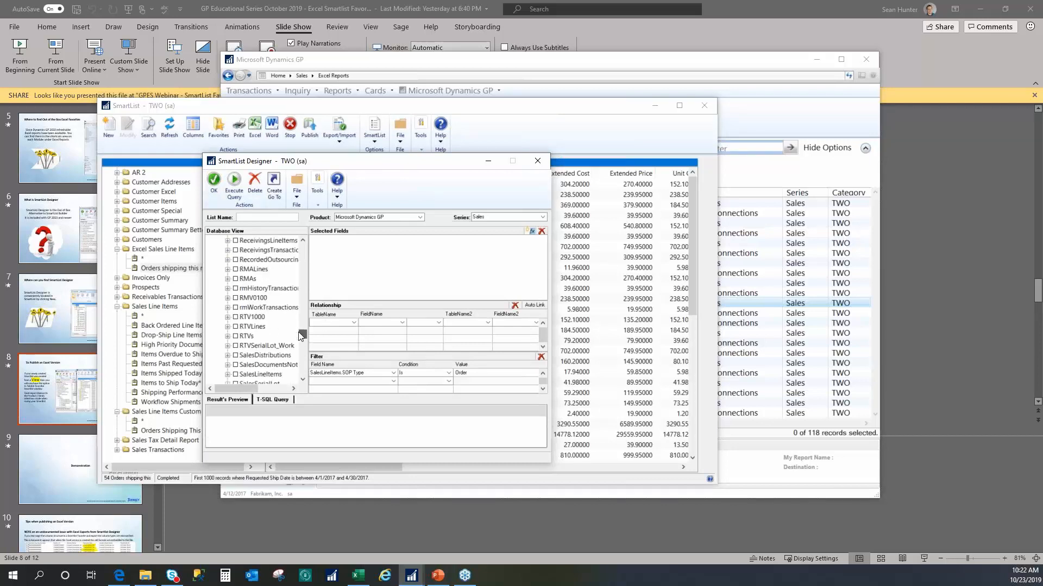
{"action": "scroll", "coordinate": [301, 337], "scroll_direction": "up", "scroll_amount": 5}
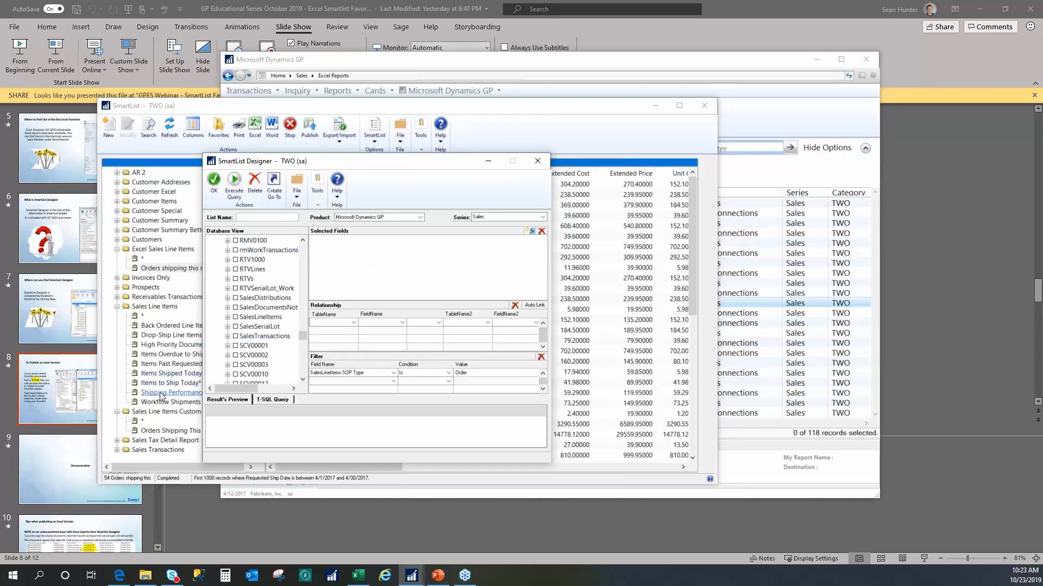
Open the Excel Sales Line Items design for modification, look through its source views, and close the designer
{"action": "left_click", "coordinate": [141, 249]}
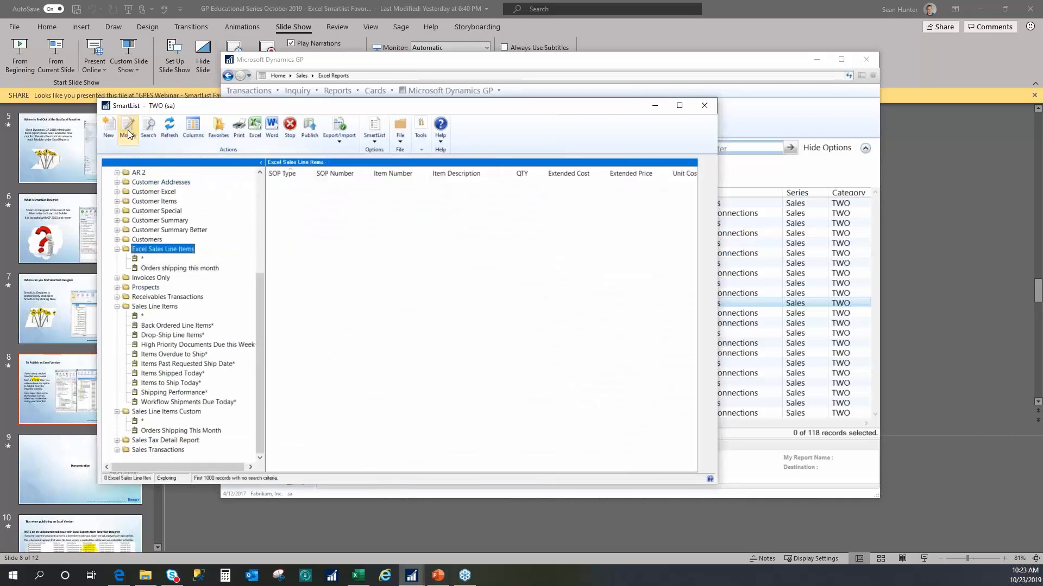
{"action": "left_click", "coordinate": [128, 135]}
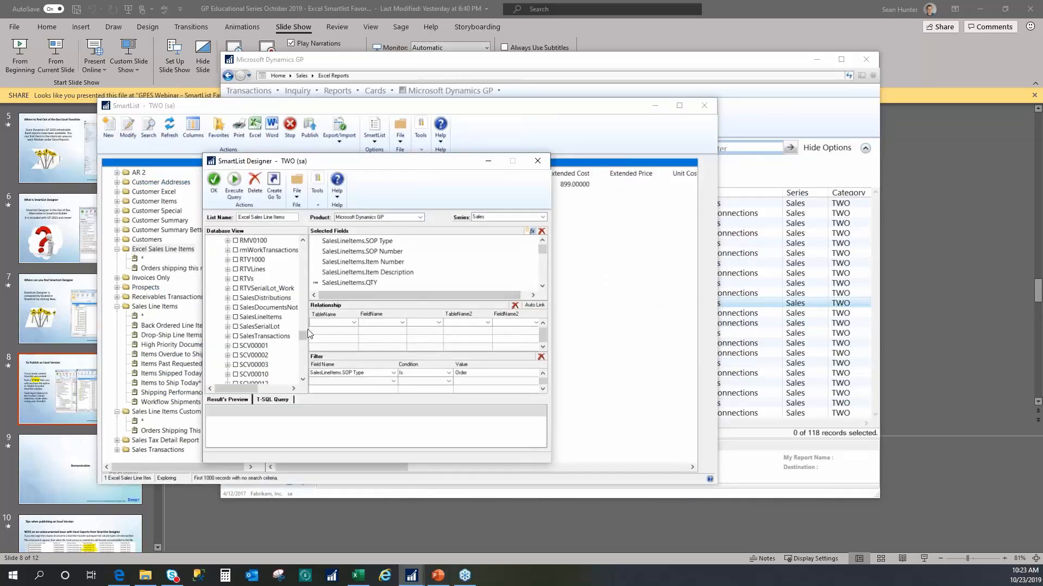
{"action": "left_click", "coordinate": [227, 320]}
{"action": "left_click_drag", "start_coordinate": [301, 291], "coordinate": [300, 375]}
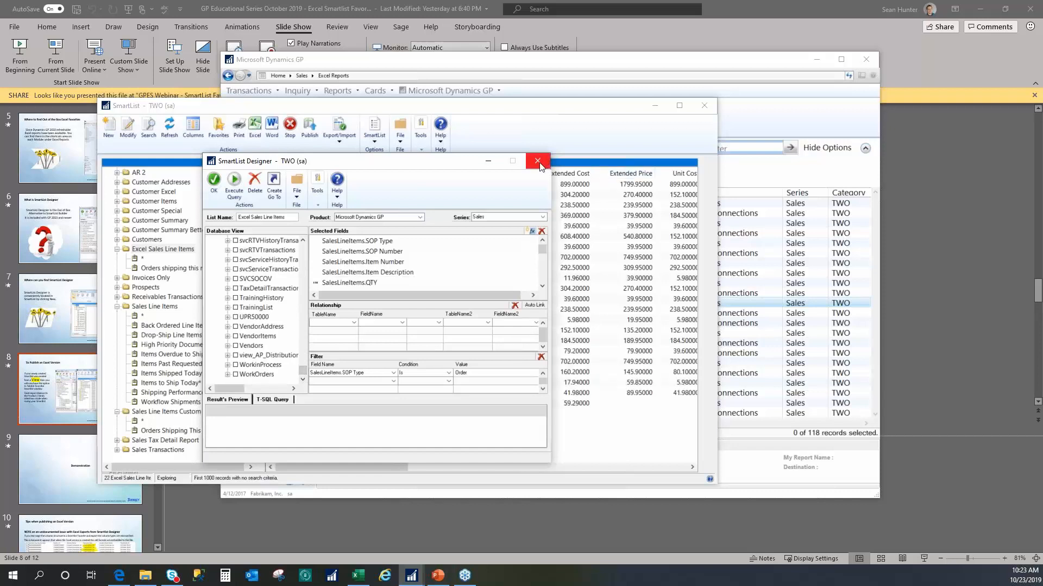
{"action": "left_click", "coordinate": [539, 166]}
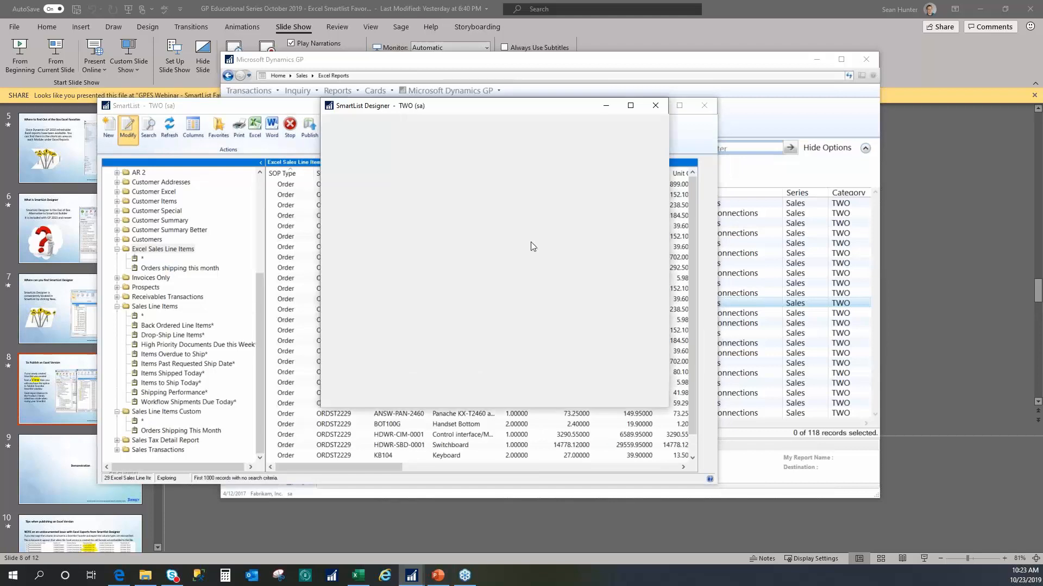
Review the reopened Excel Sales Line Items design and save it
{"action": "scroll", "coordinate": [419, 203], "scroll_direction": "down", "scroll_amount": 5}
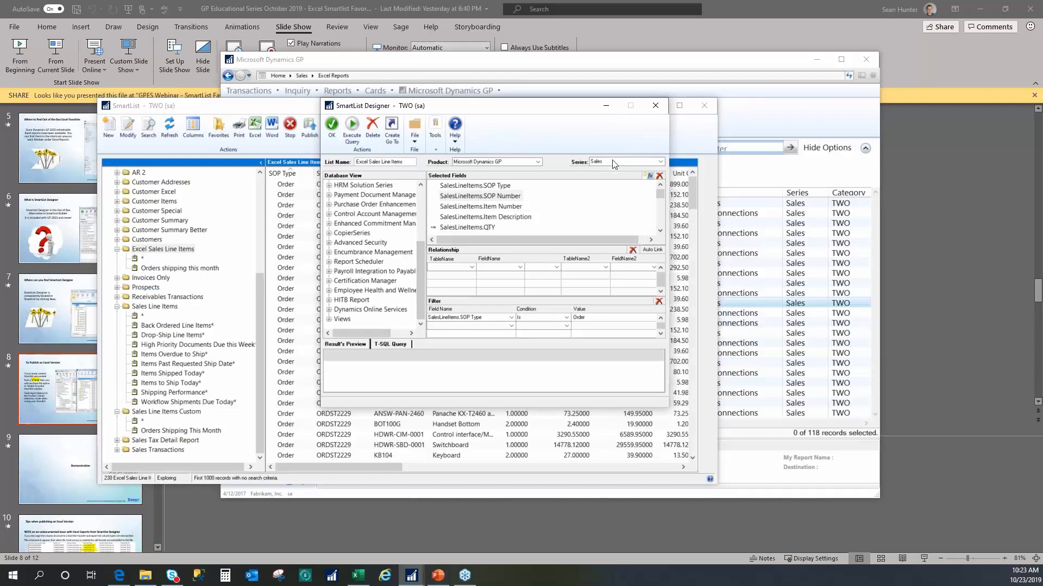
{"action": "left_click", "coordinate": [332, 134]}
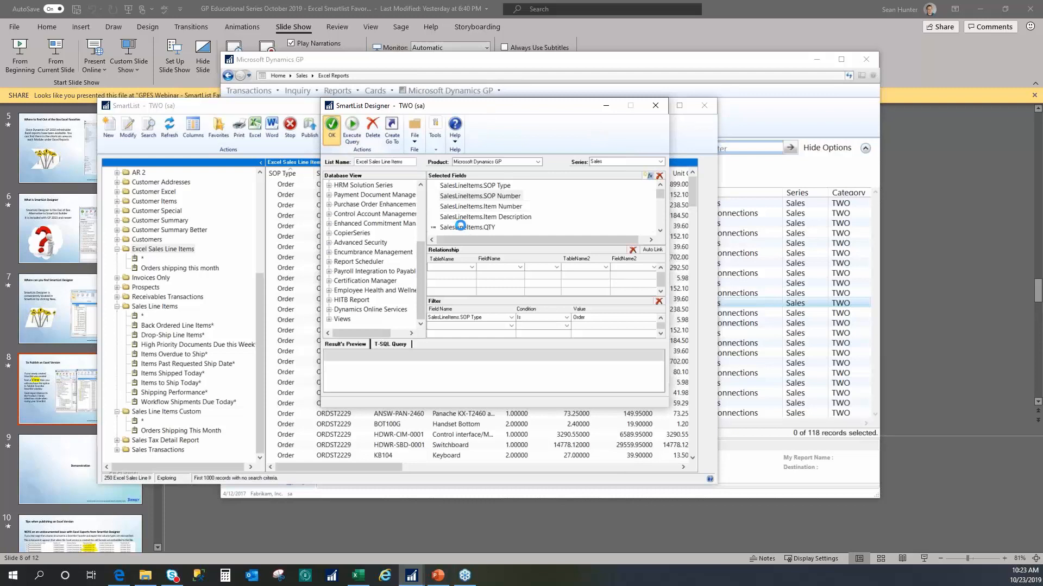
{"action": "left_click", "coordinate": [519, 314]}
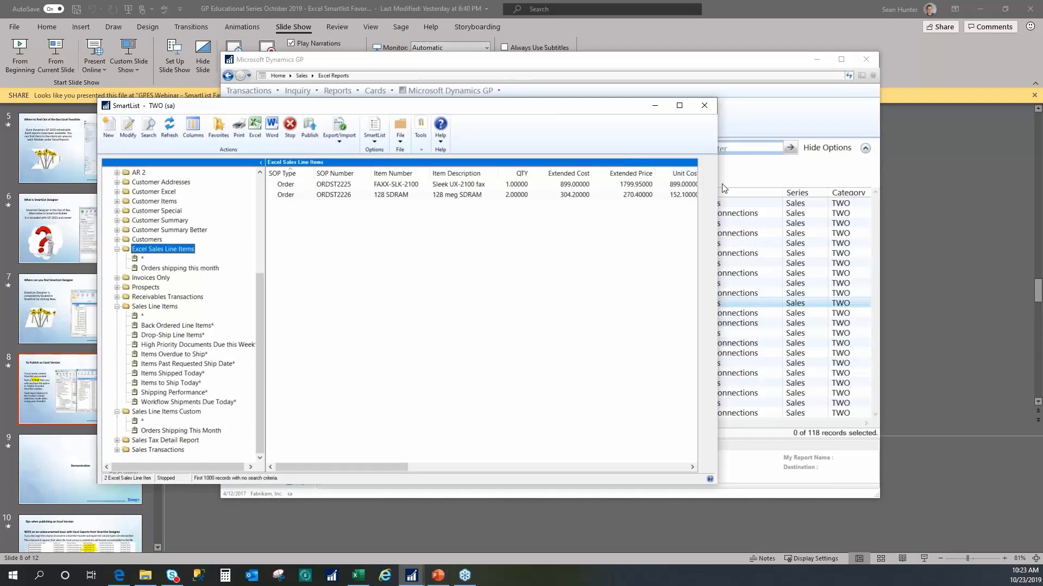
Open SmartList Options in the Administration system setup and select the Excel Sales Line Items category
{"action": "left_click", "coordinate": [777, 118]}
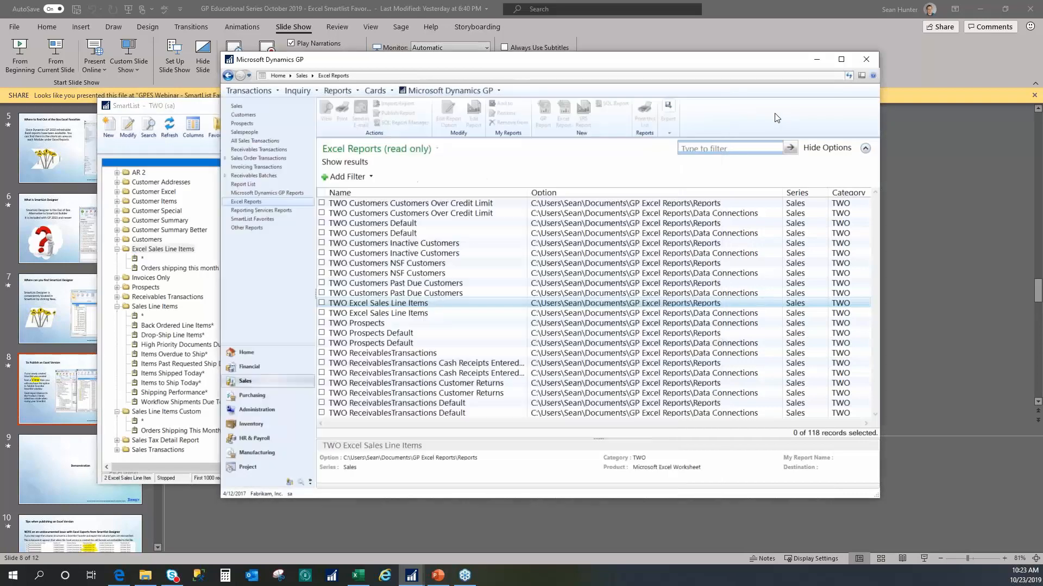
{"action": "left_click", "coordinate": [250, 409]}
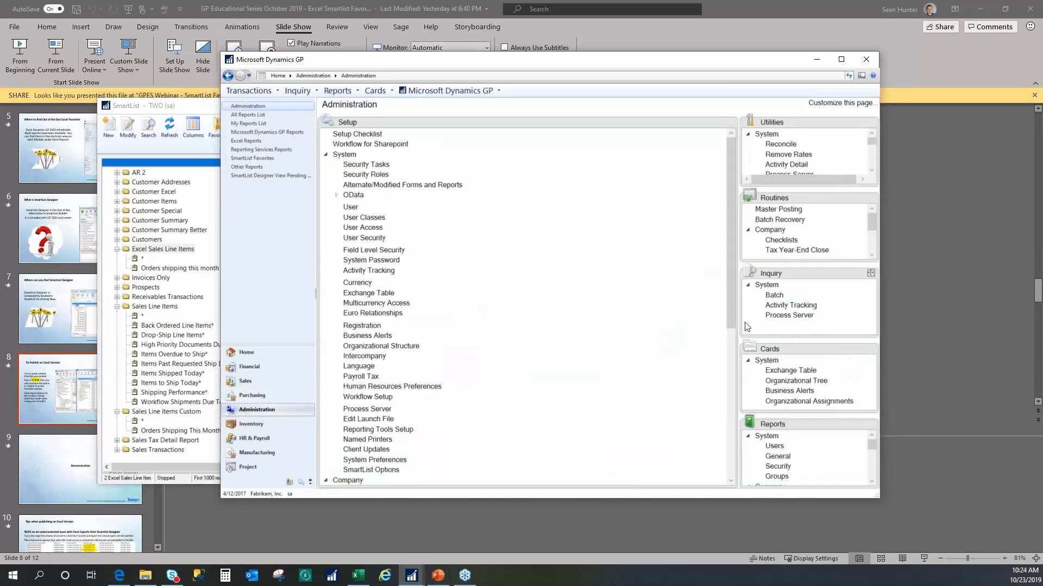
{"action": "left_click_drag", "start_coordinate": [728, 290], "coordinate": [728, 339]}
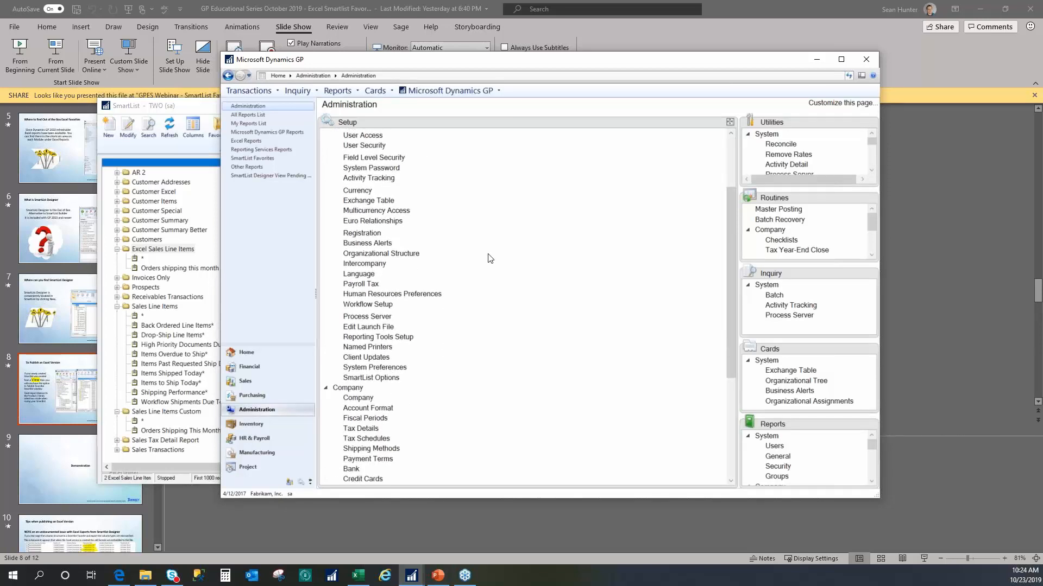
{"action": "left_click", "coordinate": [376, 380]}
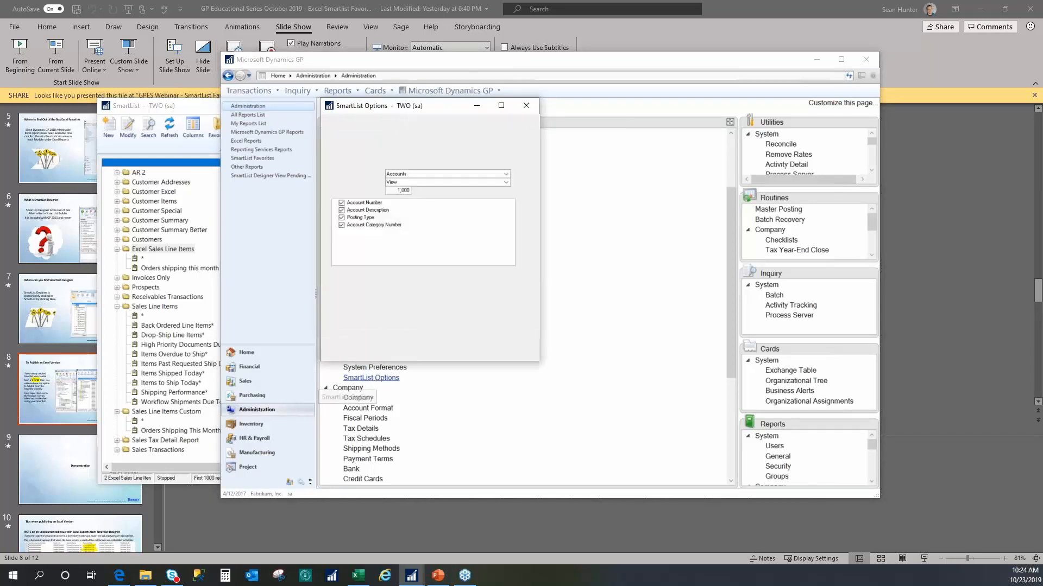
{"action": "left_click", "coordinate": [506, 175]}
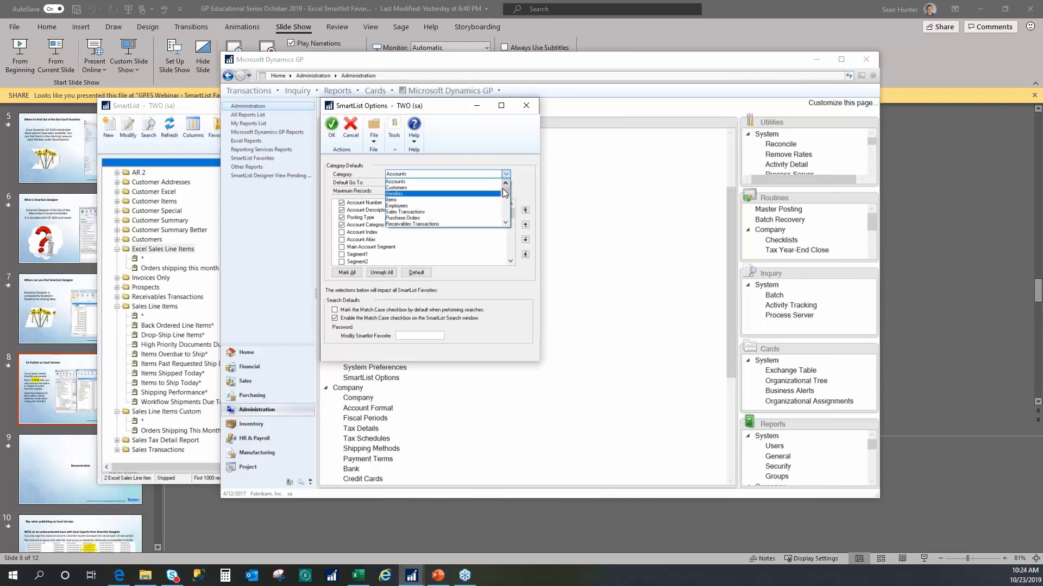
{"action": "left_click_drag", "start_coordinate": [507, 193], "coordinate": [505, 198]}
{"action": "left_click", "coordinate": [505, 223]}
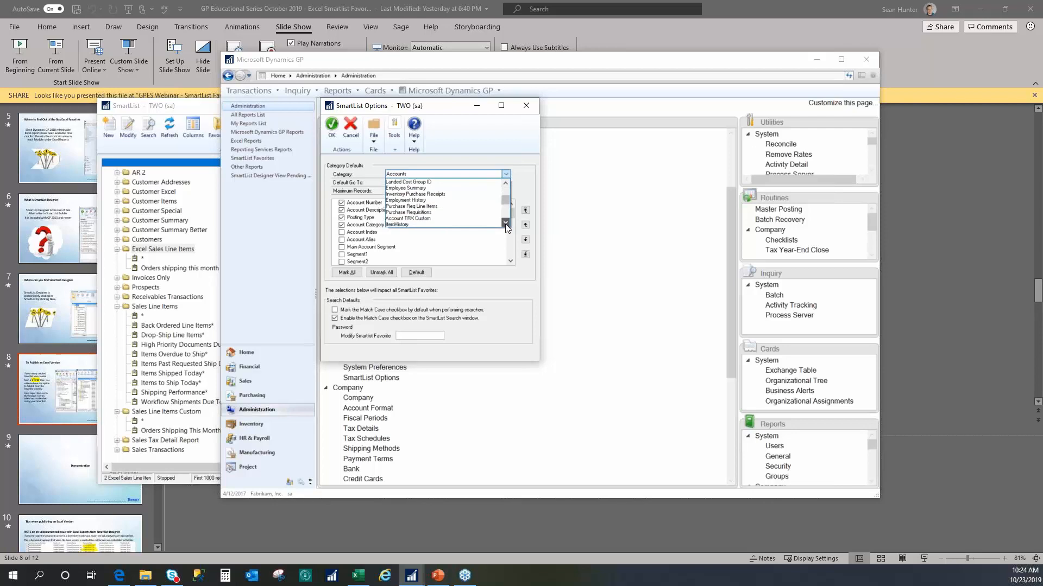
{"action": "left_click", "coordinate": [506, 223]}
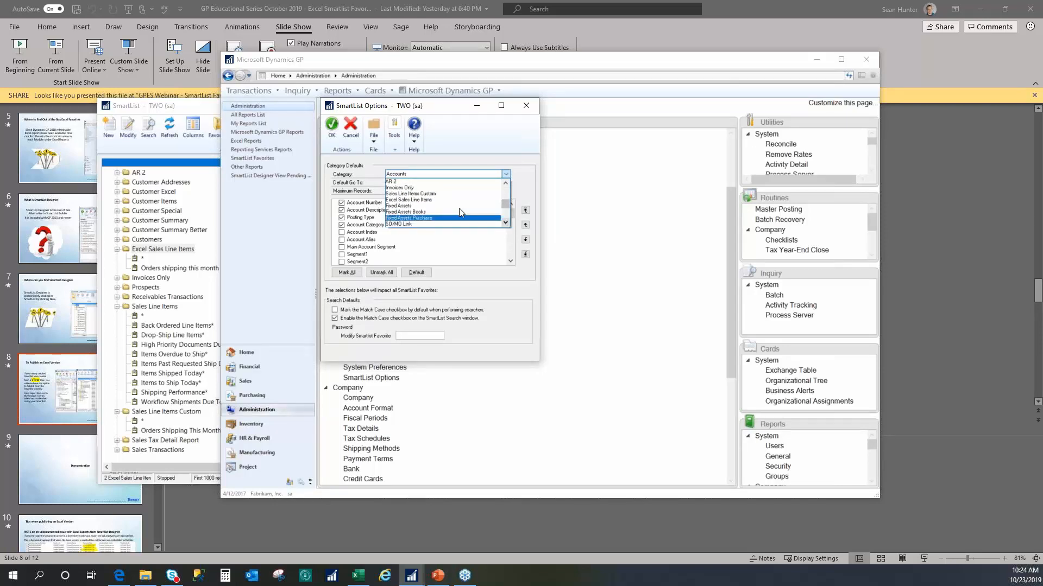
{"action": "left_click", "coordinate": [421, 203]}
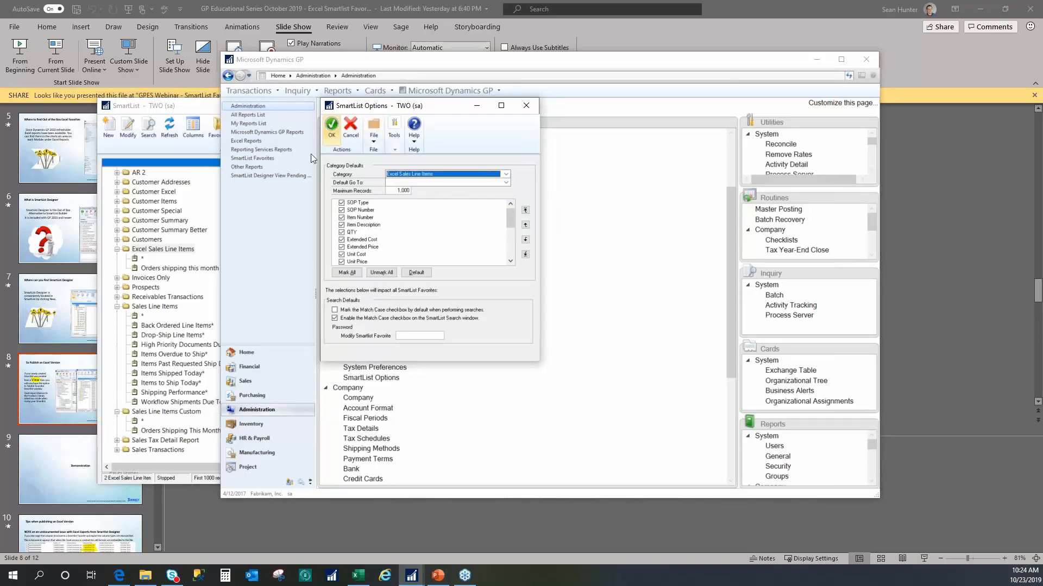
Remove QTY Canceled from the default columns of Excel Sales Line Items and save the SmartList options
{"action": "left_click_drag", "start_coordinate": [510, 219], "coordinate": [509, 248]}
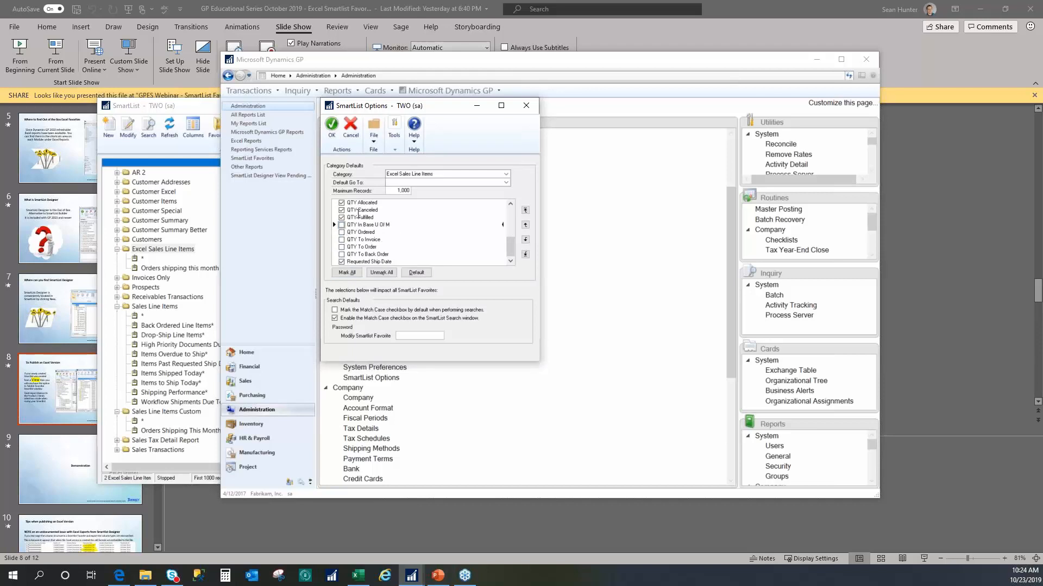
{"action": "left_click", "coordinate": [342, 210]}
{"action": "left_click", "coordinate": [331, 126]}
Close the SmartList window and maximize the Microsoft Dynamics GP window
{"action": "left_click", "coordinate": [193, 105]}
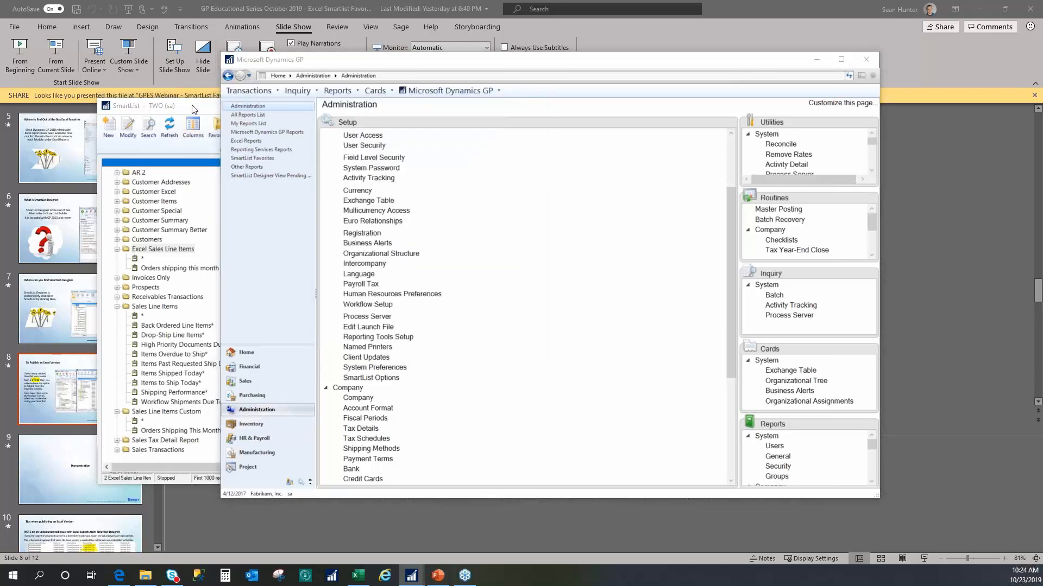
{"action": "left_click", "coordinate": [705, 105]}
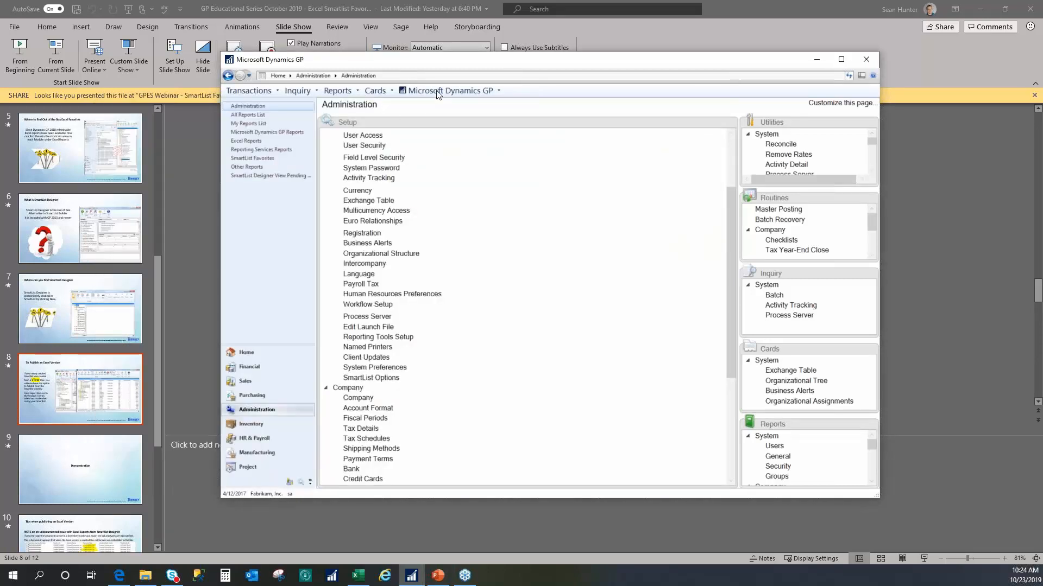
{"action": "left_click", "coordinate": [497, 90]}
{"action": "left_click", "coordinate": [841, 60]}
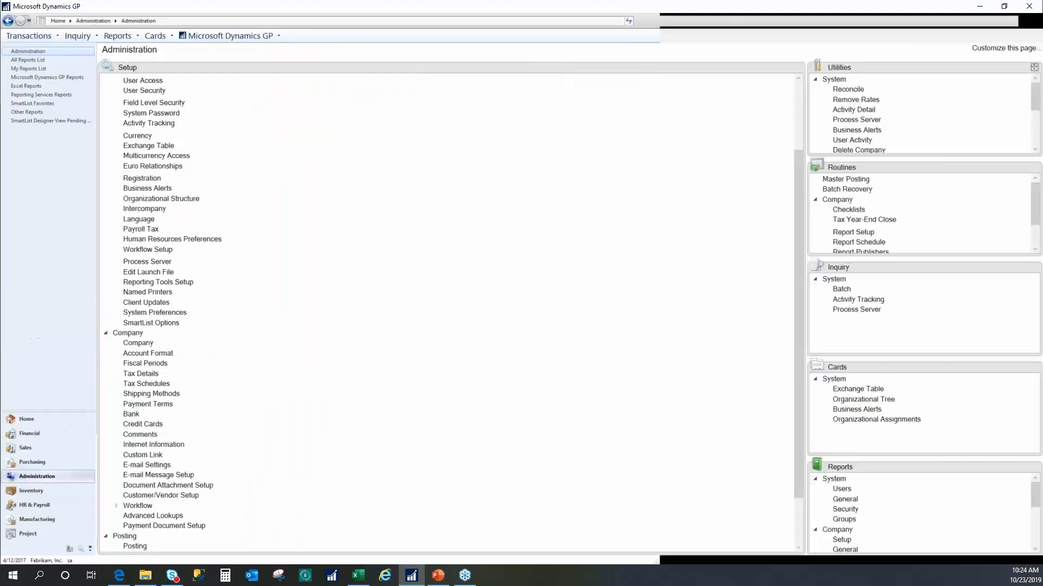
Reopen SmartList and expand the Sales folder
{"action": "left_click", "coordinate": [238, 37]}
{"action": "left_click", "coordinate": [206, 122]}
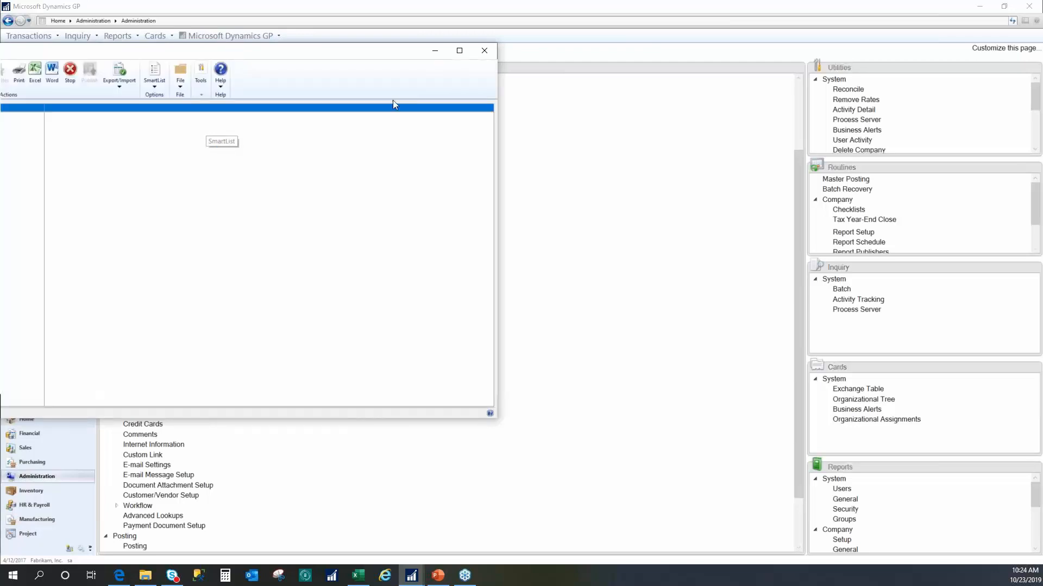
{"action": "left_click", "coordinate": [118, 265]}
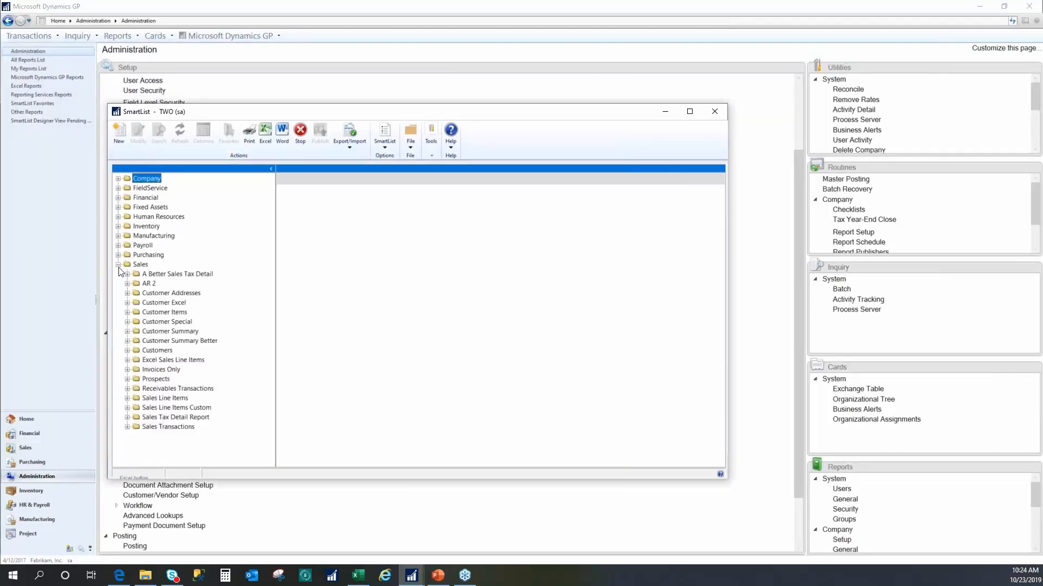
Open the Excel Sales Line Items list and examine its columns across the full width
{"action": "left_click", "coordinate": [174, 360]}
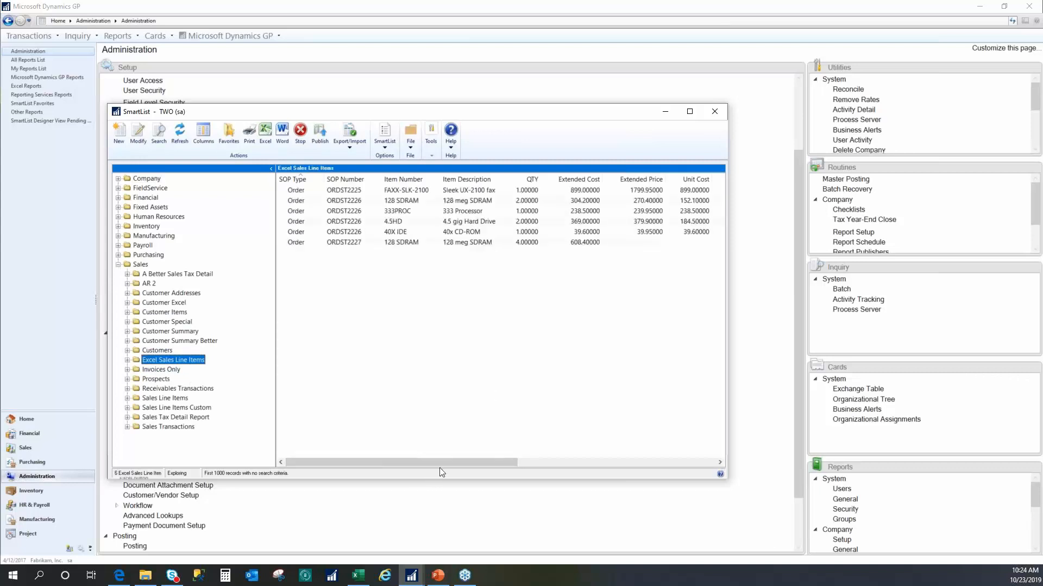
{"action": "left_click_drag", "start_coordinate": [487, 462], "coordinate": [679, 474]}
{"action": "left_click_drag", "start_coordinate": [605, 467], "coordinate": [401, 460]}
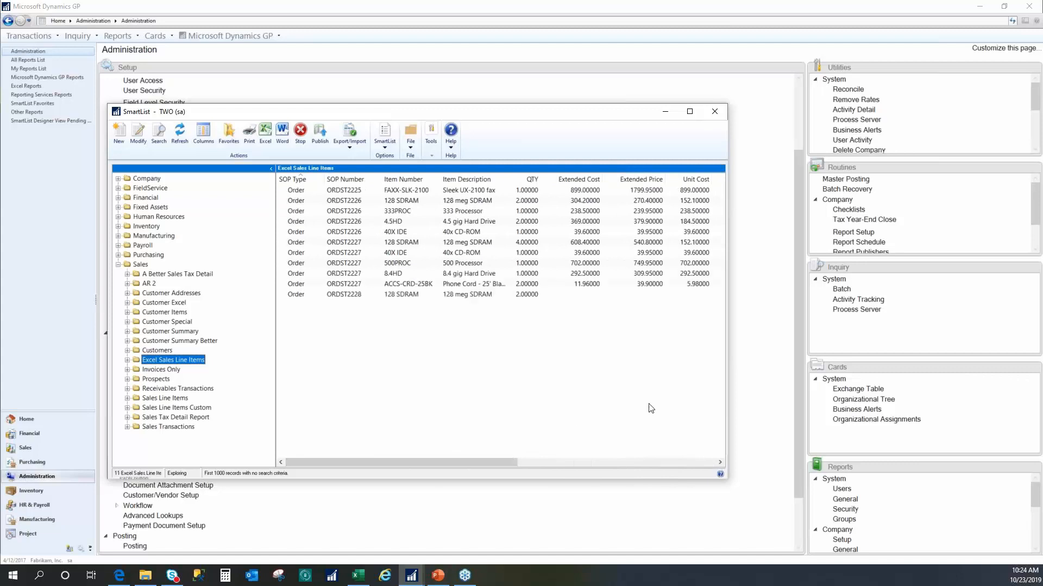
Check which QTY fields are available to add as columns, add none, and accept the existing column display
{"action": "left_click", "coordinate": [203, 136]}
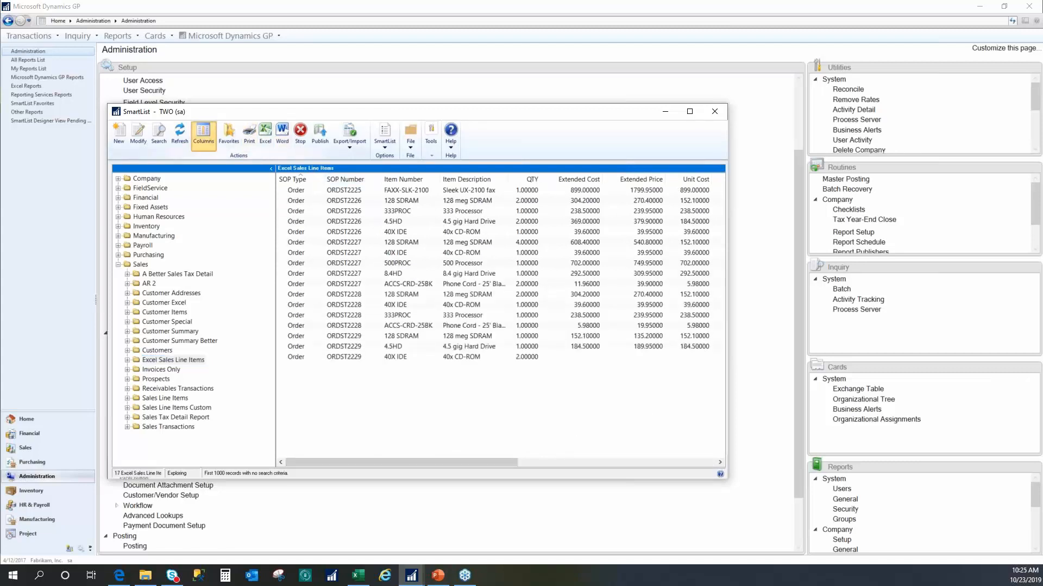
{"action": "left_click", "coordinate": [435, 337]}
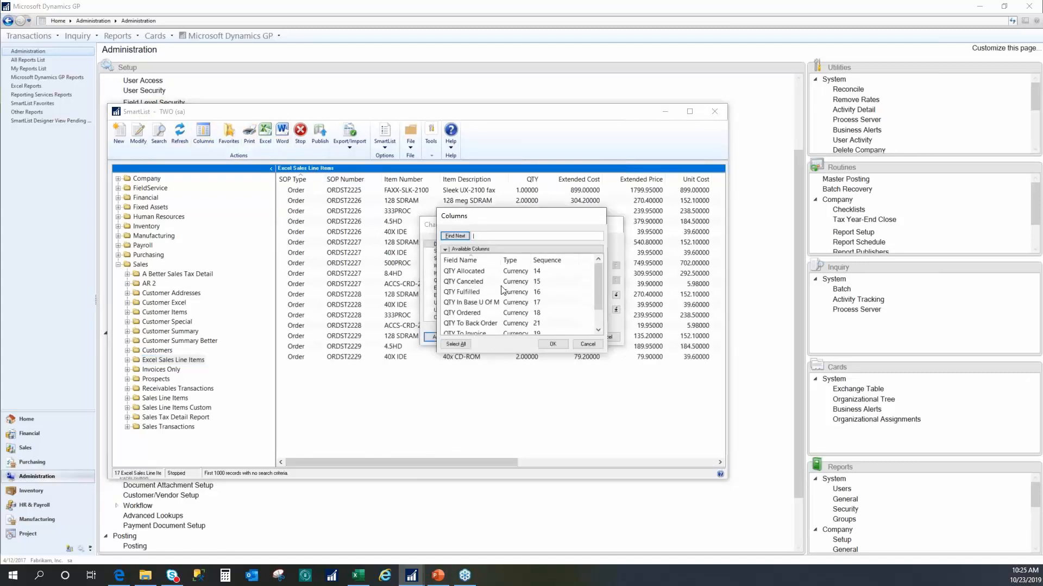
{"action": "left_click", "coordinate": [476, 274]}
{"action": "scroll", "coordinate": [477, 300], "scroll_direction": "down", "scroll_amount": 1}
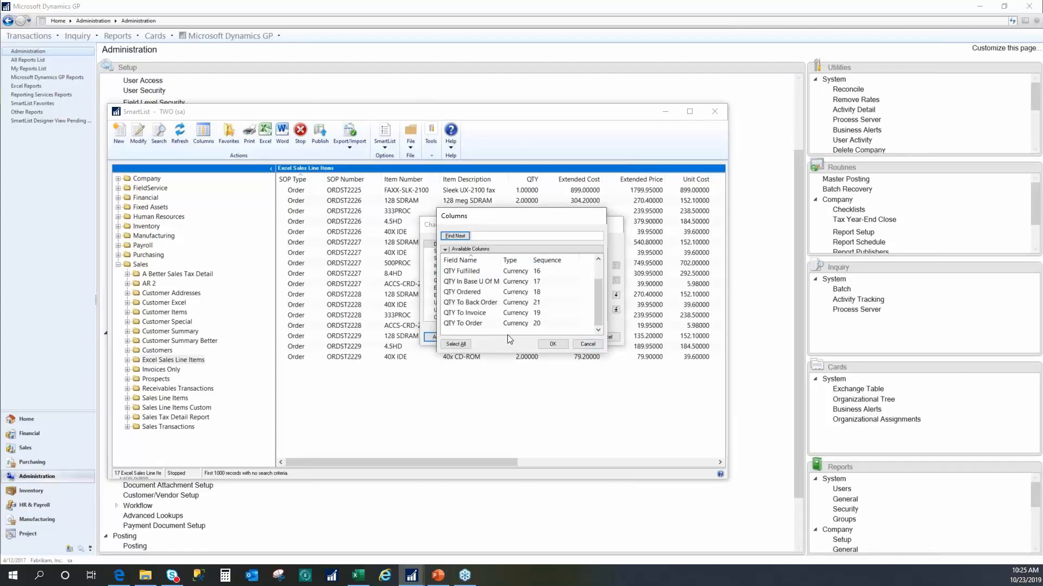
{"action": "scroll", "coordinate": [488, 322], "scroll_direction": "up", "scroll_amount": 1}
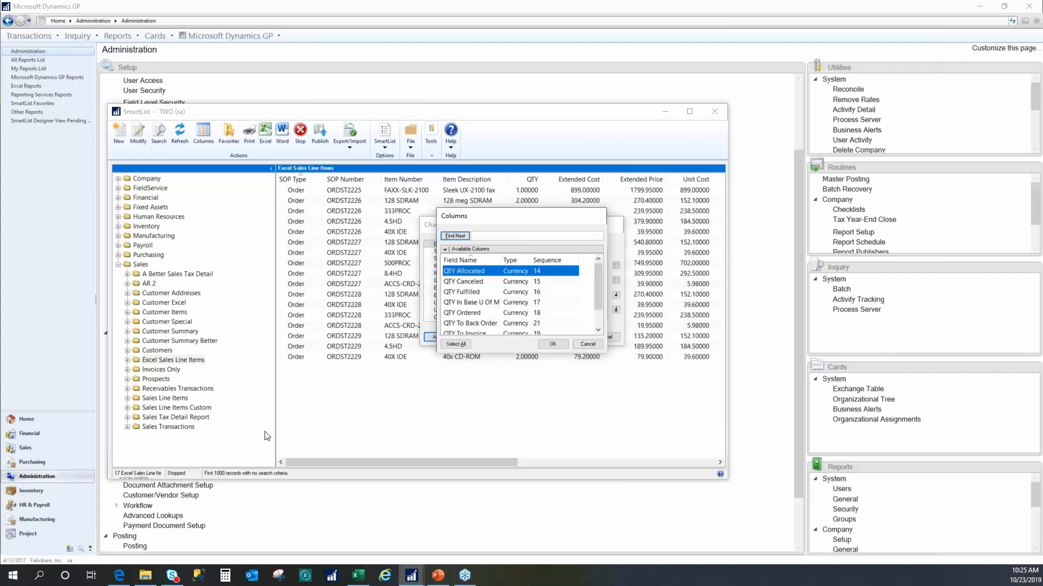
{"action": "left_click", "coordinate": [585, 345]}
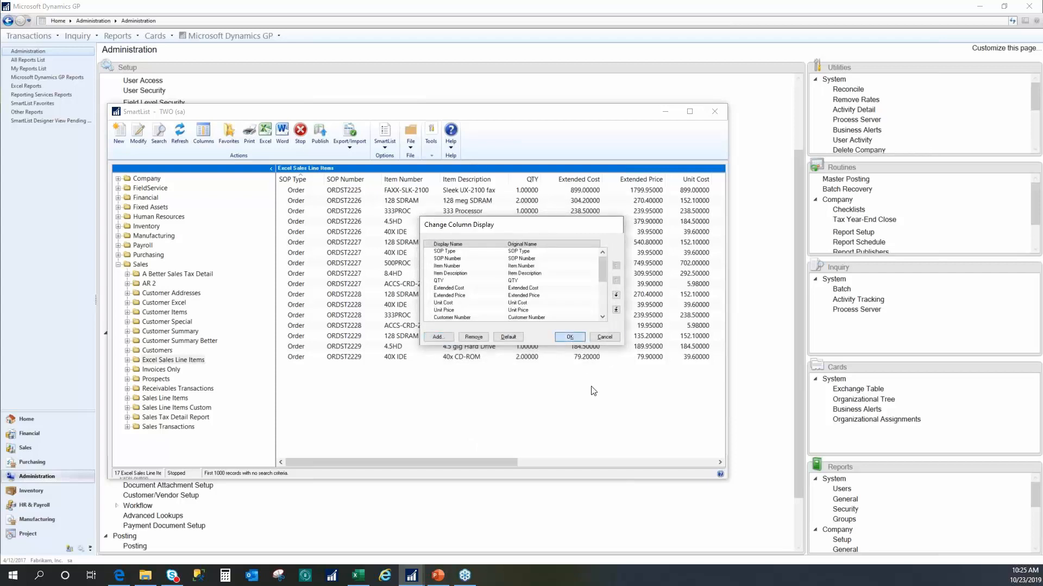
{"action": "left_click", "coordinate": [571, 337]}
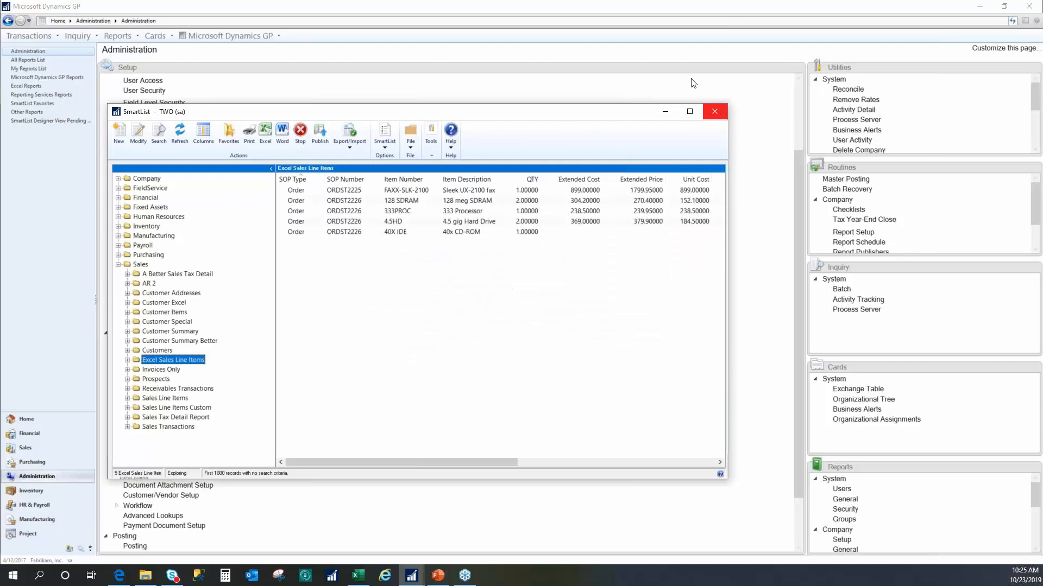
Close the SmartList window and go to the Sales area
{"action": "left_click", "coordinate": [442, 59]}
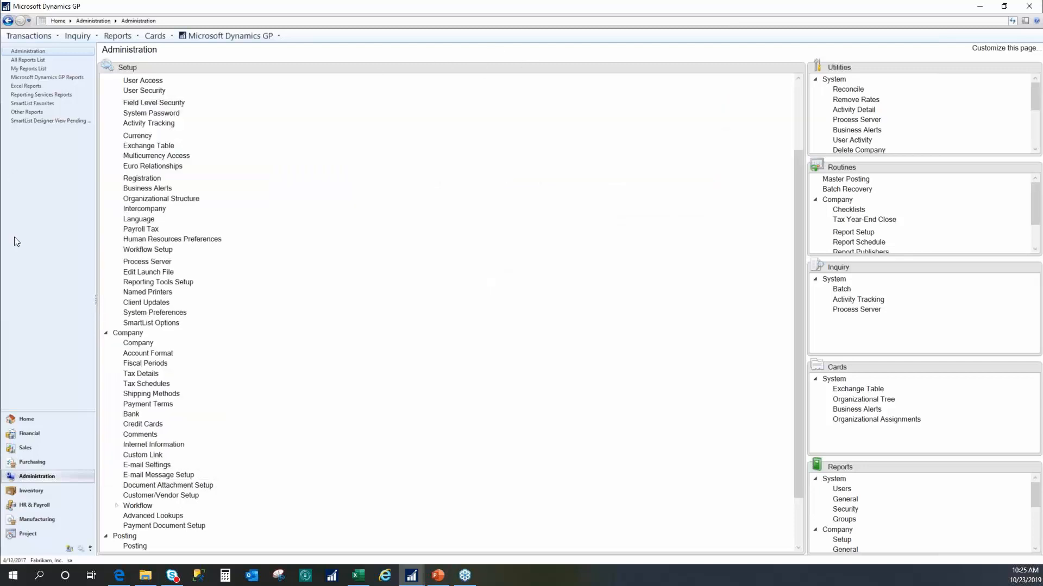
{"action": "left_click", "coordinate": [25, 448]}
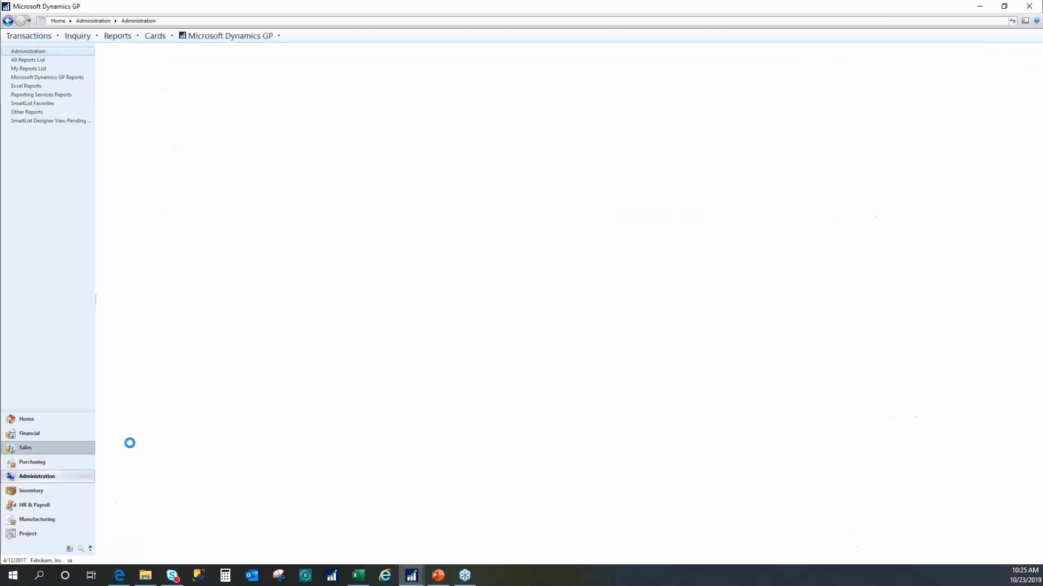
Switch to Excel and close the exported Book1 workbook without saving it
{"action": "left_click", "coordinate": [357, 576]}
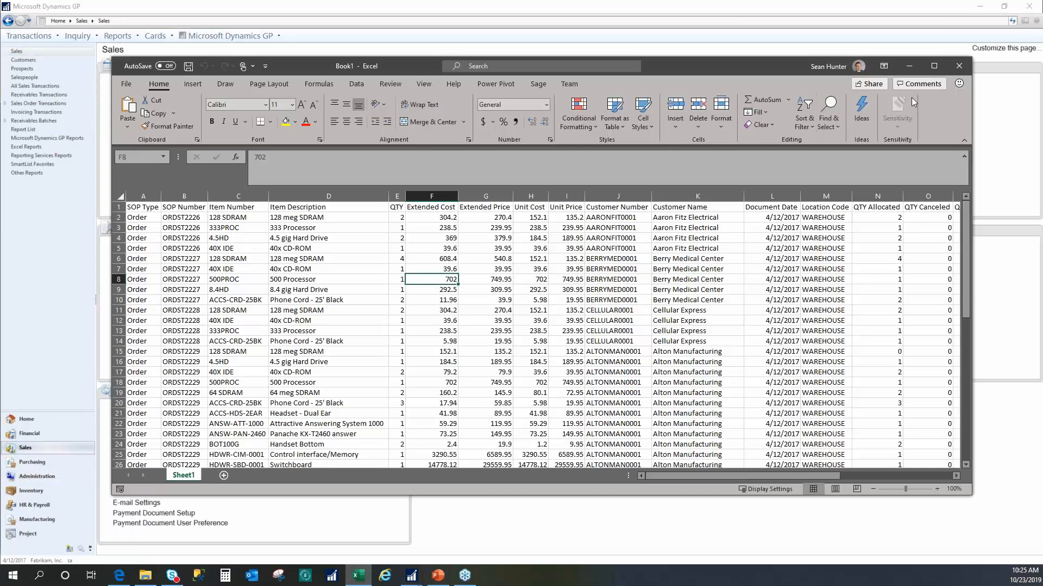
{"action": "left_click", "coordinate": [957, 67]}
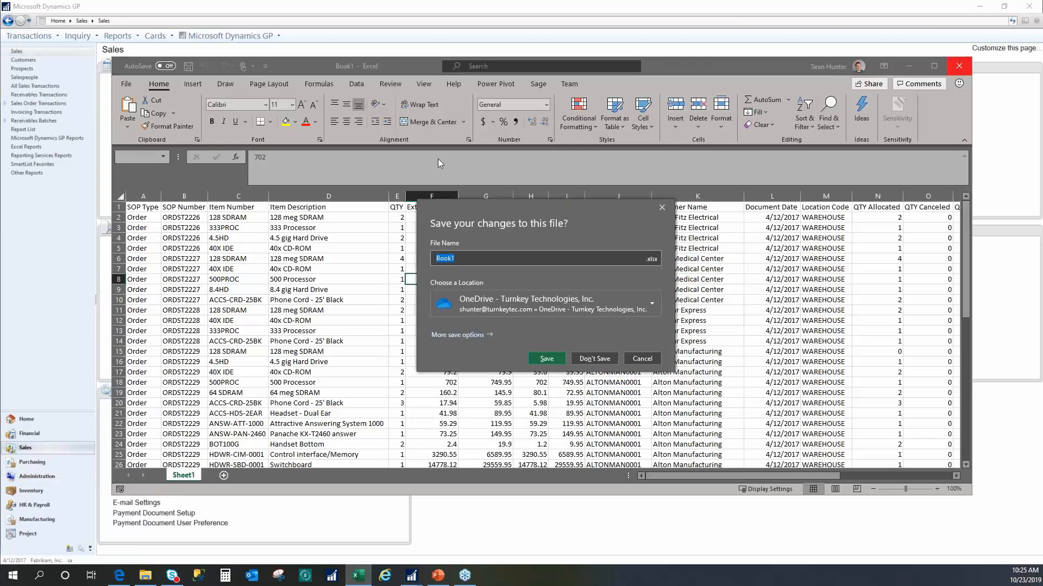
{"action": "left_click", "coordinate": [591, 356]}
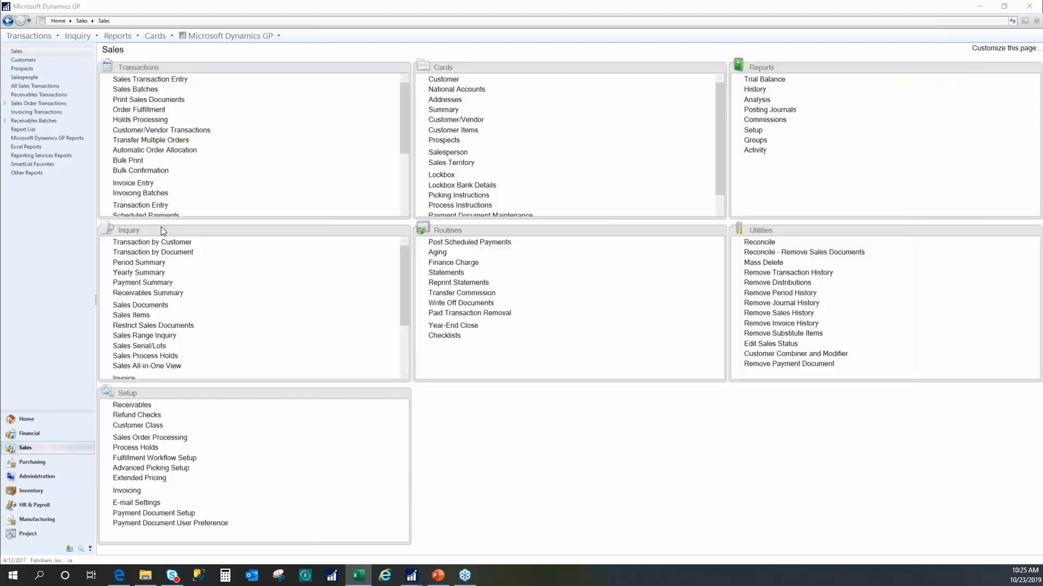
Open the TWO Customers data connection from the Sales Excel reports and import it as a table into the existing worksheet
{"action": "left_click", "coordinate": [22, 147]}
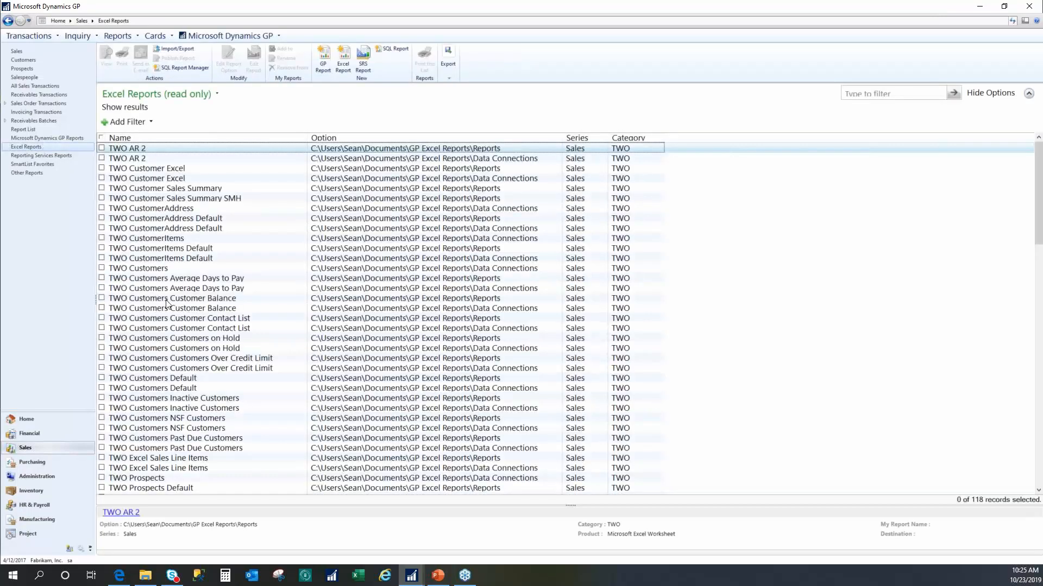
{"action": "scroll", "coordinate": [189, 342], "scroll_direction": "down", "scroll_amount": 4}
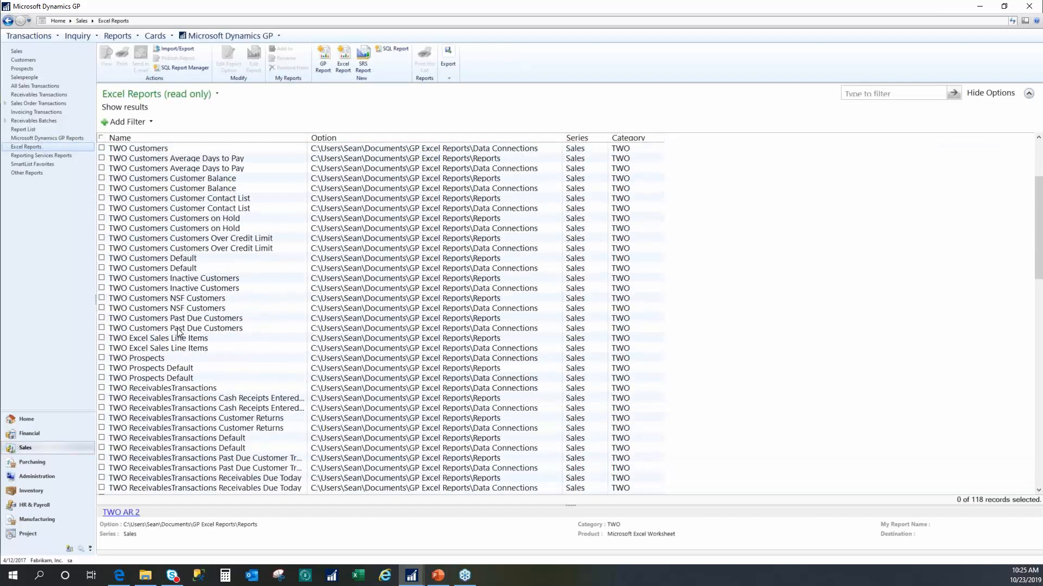
{"action": "scroll", "coordinate": [179, 333], "scroll_direction": "up", "scroll_amount": 2}
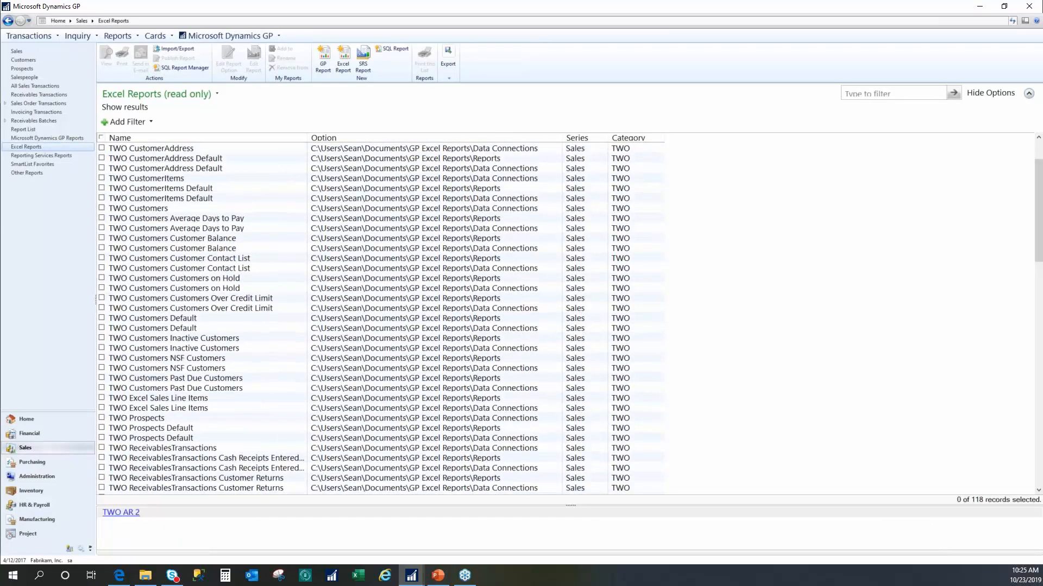
{"action": "left_click", "coordinate": [158, 209]}
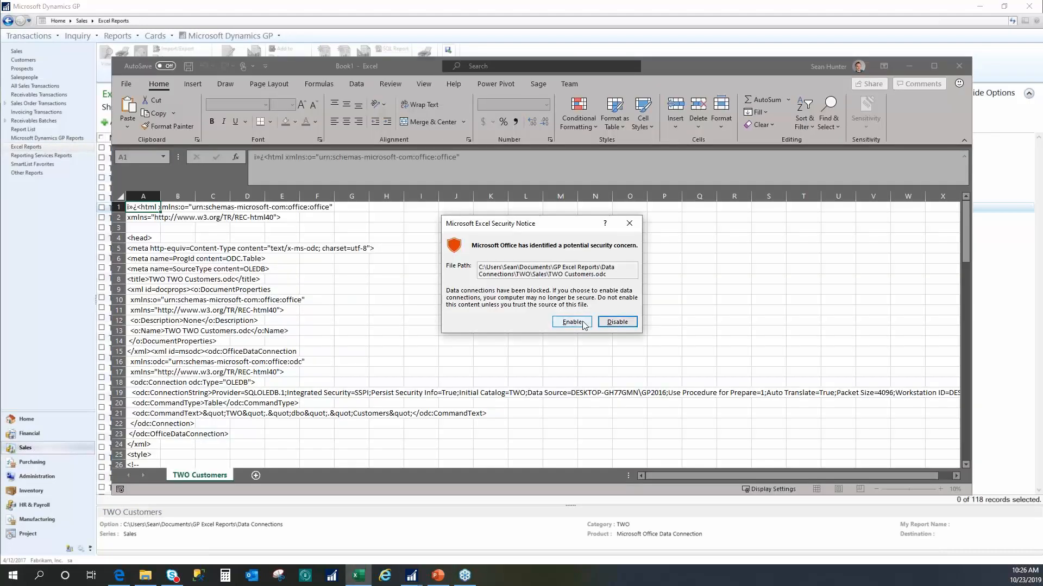
{"action": "left_click", "coordinate": [613, 325]}
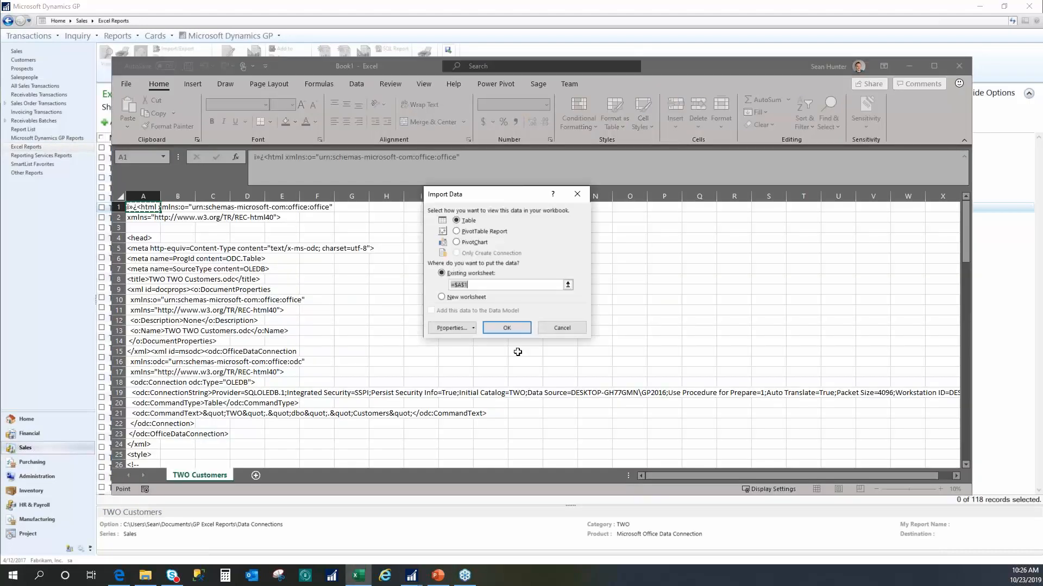
{"action": "left_click", "coordinate": [505, 329]}
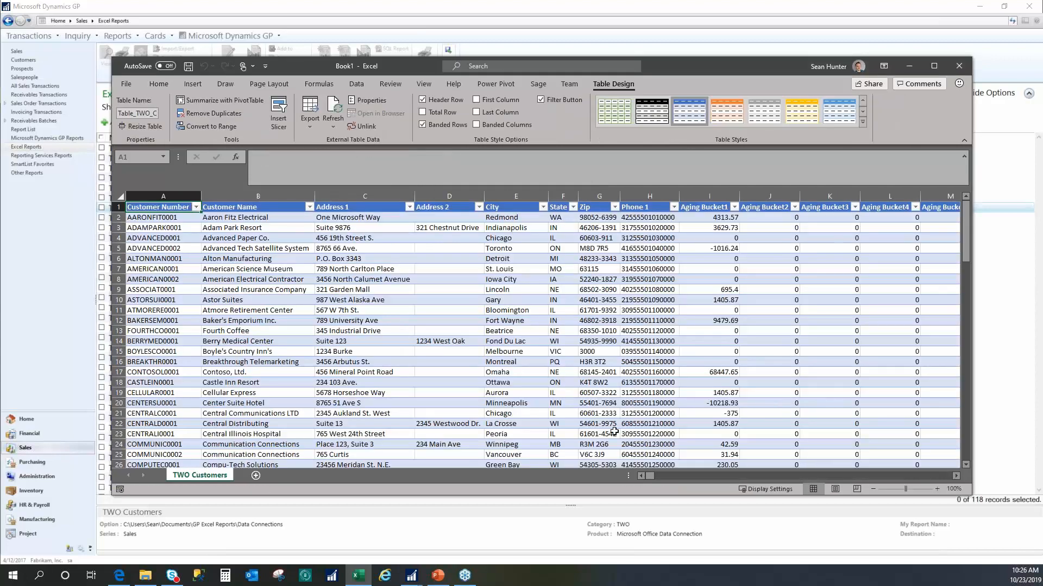
{"action": "mouse_move", "coordinate": [650, 476]}
{"action": "left_mouse_down"}
{"action": "mouse_move", "coordinate": [936, 481]}
{"action": "mouse_move", "coordinate": [641, 474]}
{"action": "left_mouse_up"}
{"action": "left_click", "coordinate": [179, 237]}
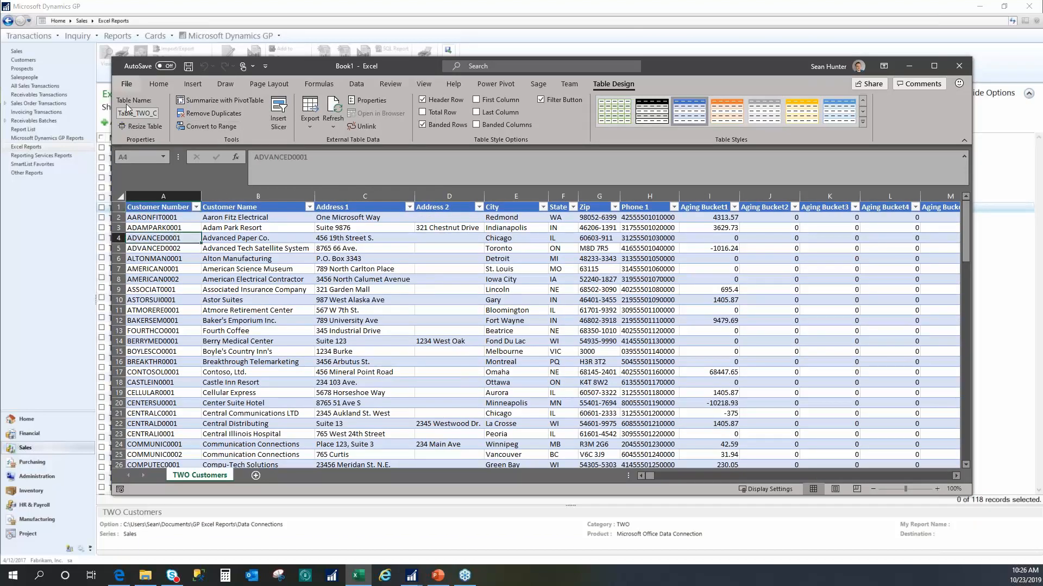
Check the Save As location for the imported TWO Customers workbook, leave it unsaved and return to Dynamics GP
{"action": "left_click", "coordinate": [126, 84]}
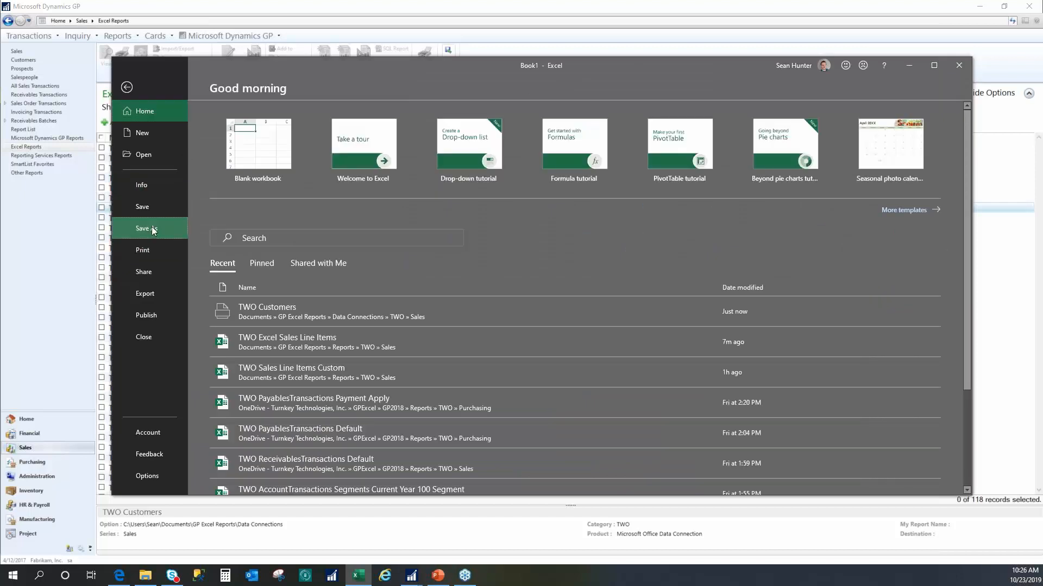
{"action": "left_click", "coordinate": [153, 229]}
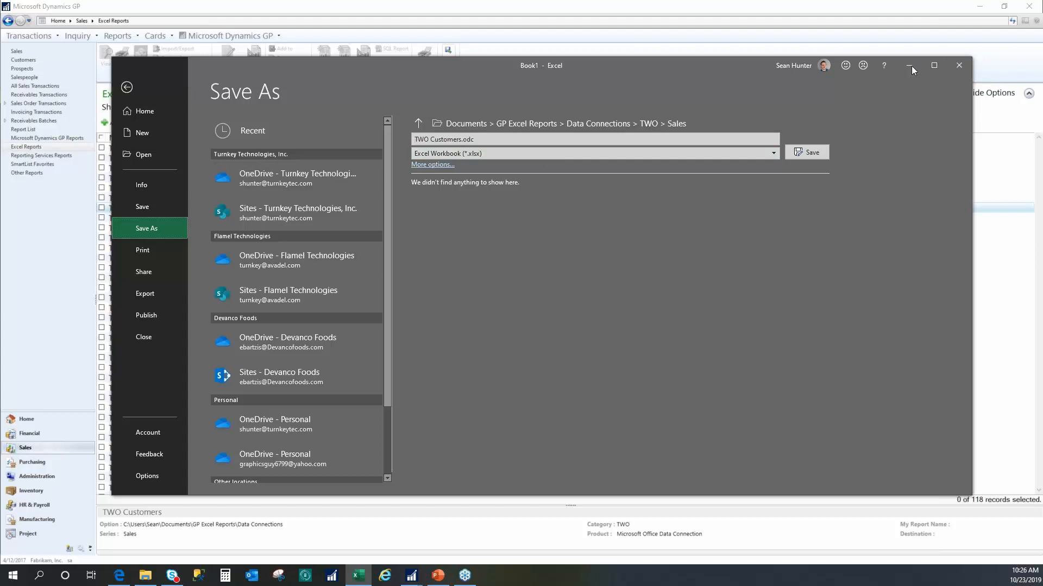
{"action": "left_click", "coordinate": [144, 335]}
{"action": "left_click", "coordinate": [635, 360]}
{"action": "left_click", "coordinate": [42, 335]}
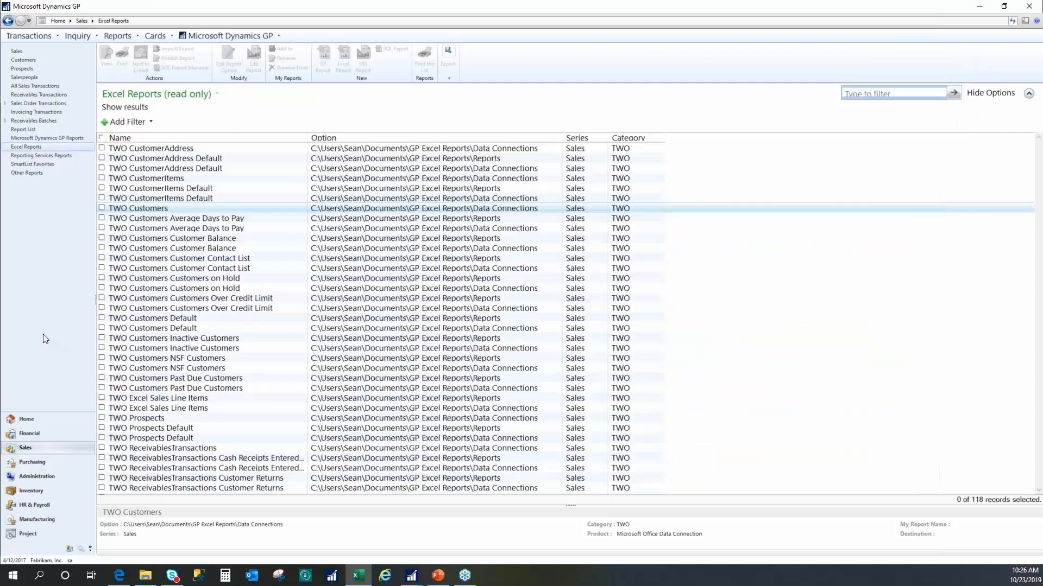
Open the TWO Customers Default report workbook from the Excel reports list and review its customer columns
{"action": "left_click", "coordinate": [172, 319]}
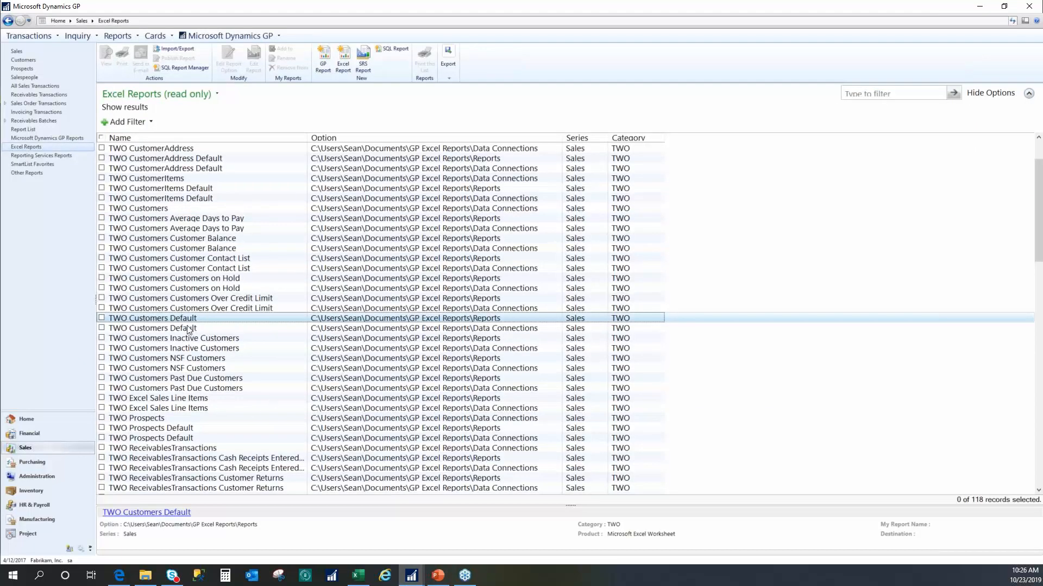
{"action": "double_click", "coordinate": [174, 318]}
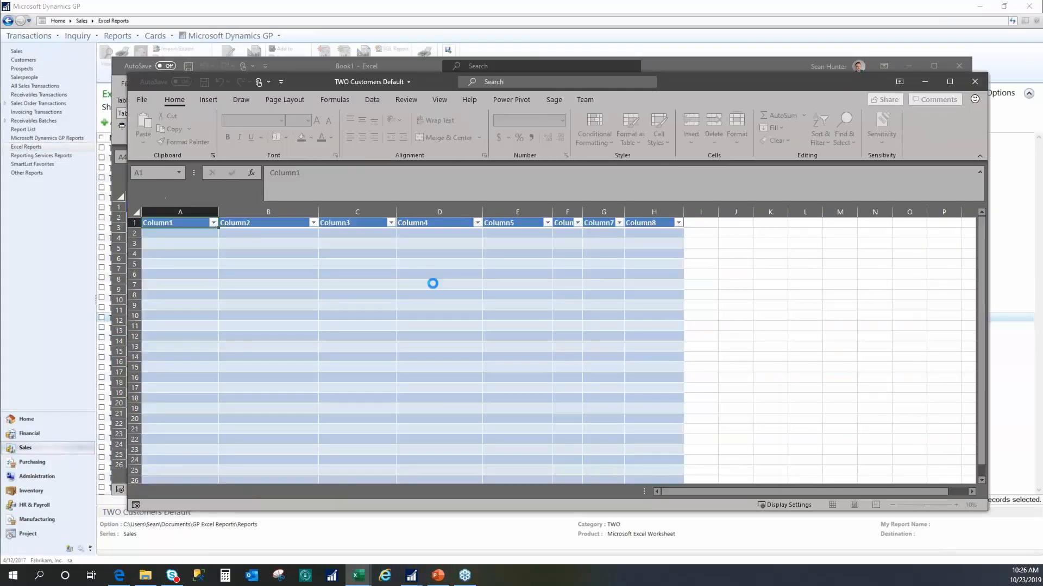
{"action": "left_click", "coordinate": [393, 168]}
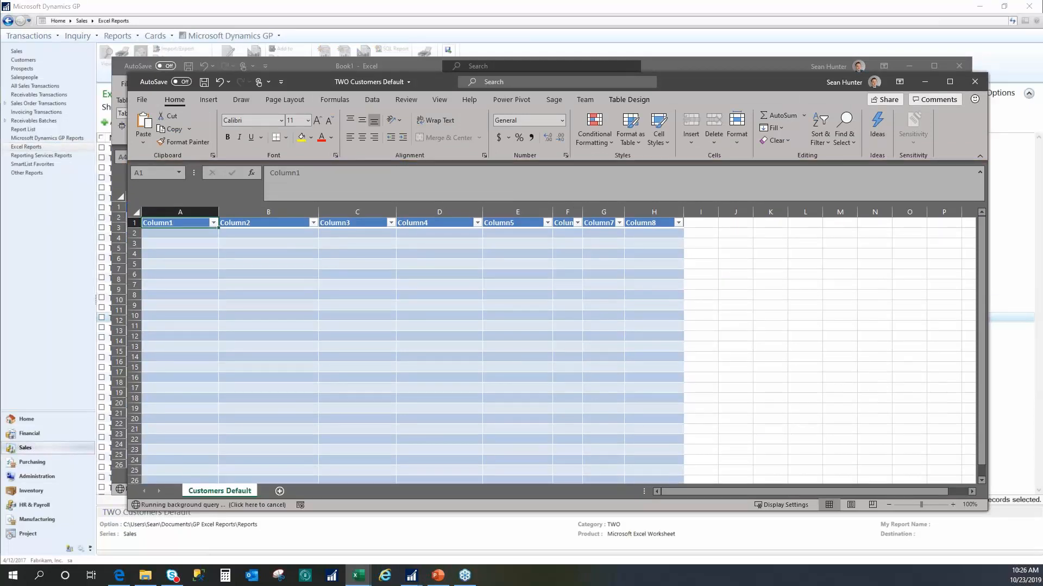
{"action": "left_click", "coordinate": [426, 271]}
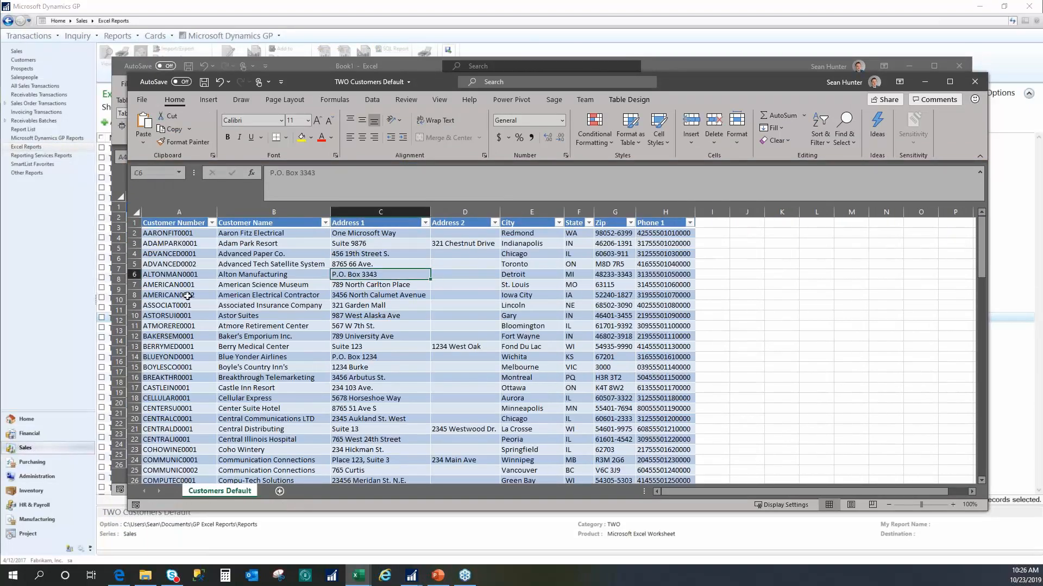
{"action": "left_click", "coordinate": [190, 306]}
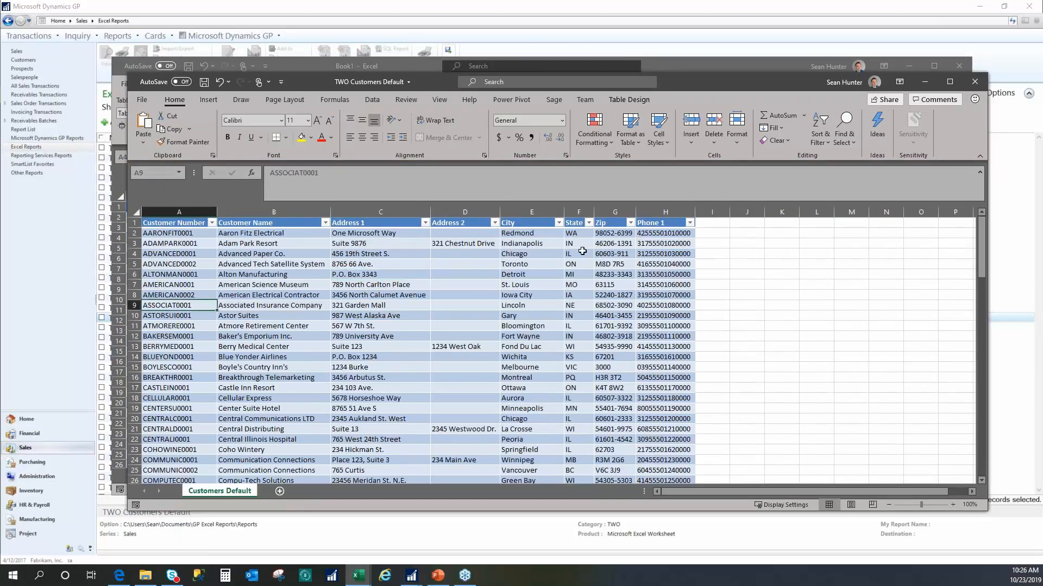
{"action": "left_click", "coordinate": [579, 286]}
{"action": "left_click", "coordinate": [193, 242]}
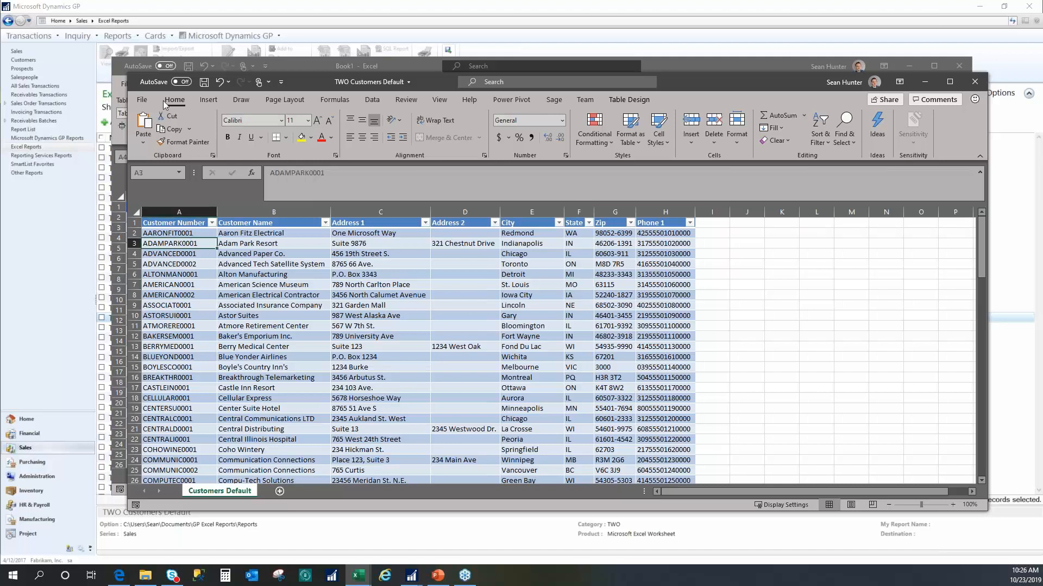
Save a copy of the report workbook as TWO Customers SMH in the same Sales reports folder
{"action": "left_click", "coordinate": [137, 99]}
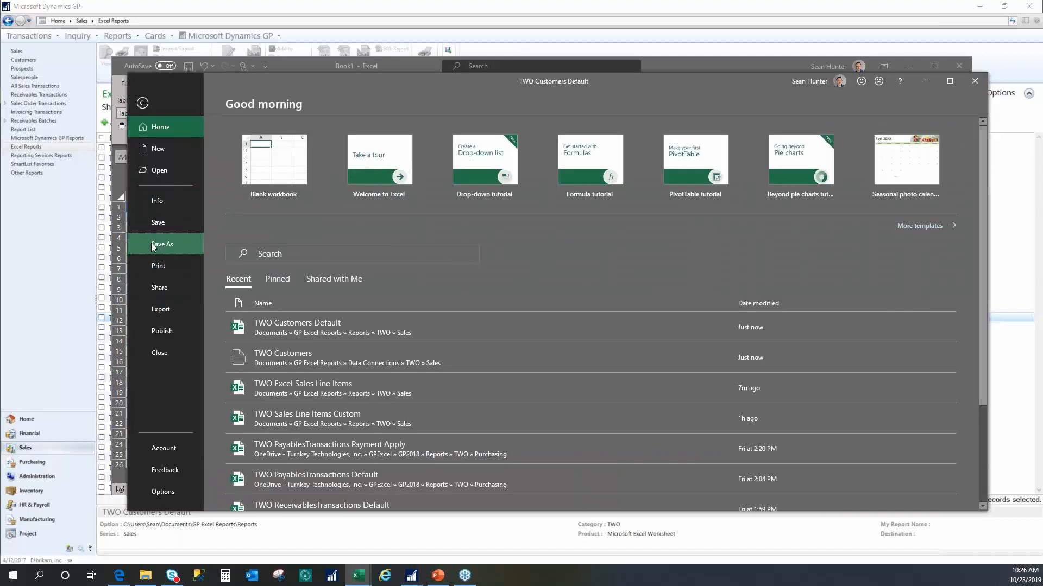
{"action": "left_click", "coordinate": [152, 243]}
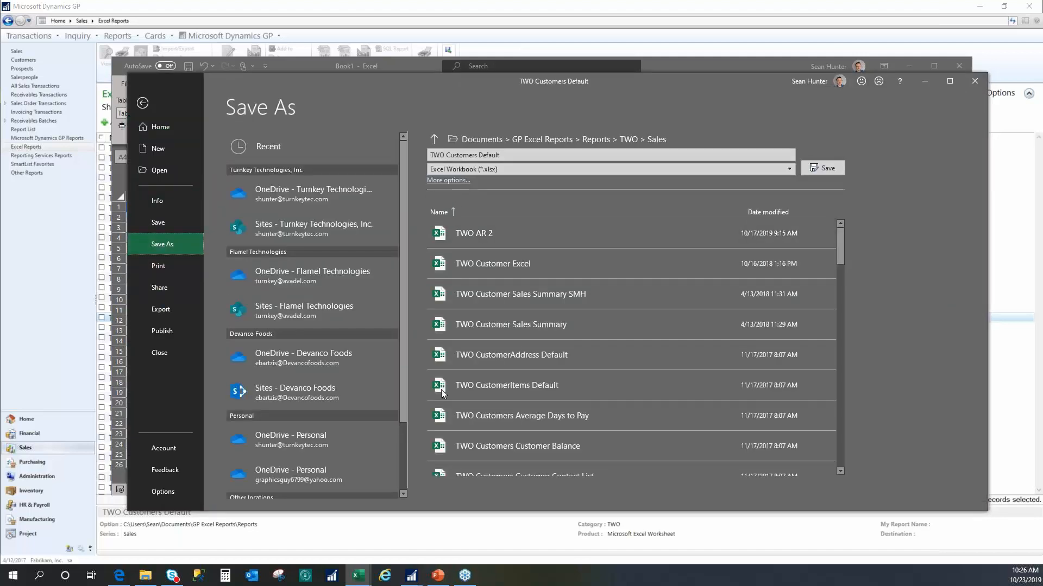
{"action": "left_click", "coordinate": [523, 155]}
{"action": "left_click_drag", "start_coordinate": [523, 155], "coordinate": [482, 154]}
{"action": "type", "text": "SMH"}
{"action": "key", "text": "Return"}
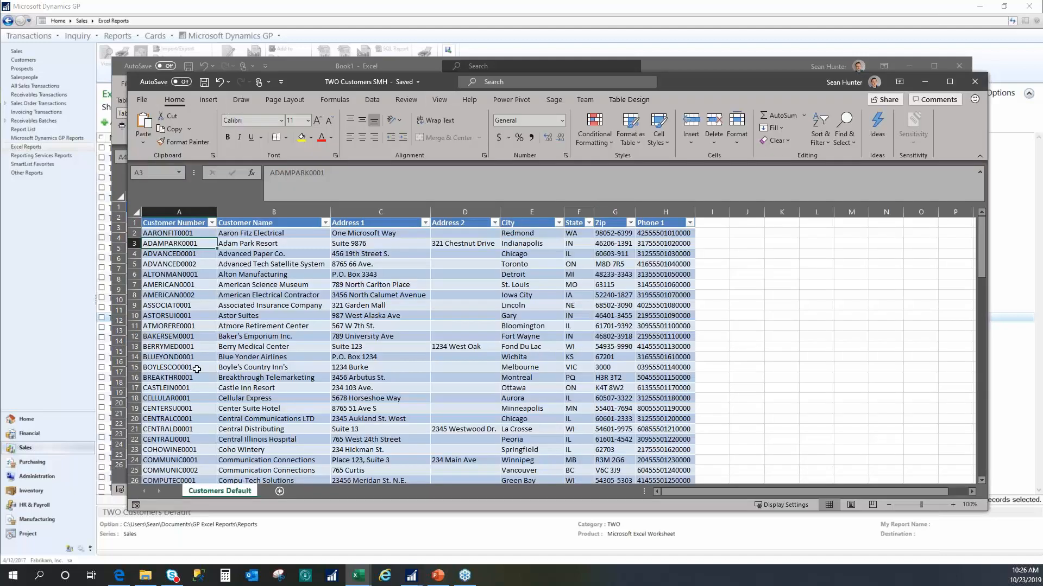
Return to Dynamics GP and refresh the Excel Reports list
{"action": "left_click", "coordinate": [86, 322]}
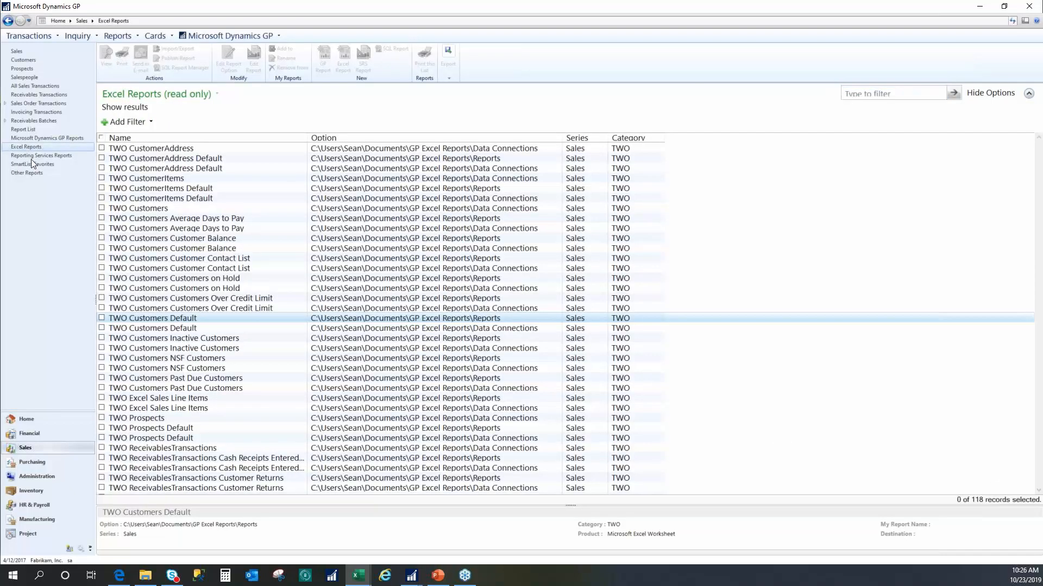
{"action": "left_click", "coordinate": [175, 97]}
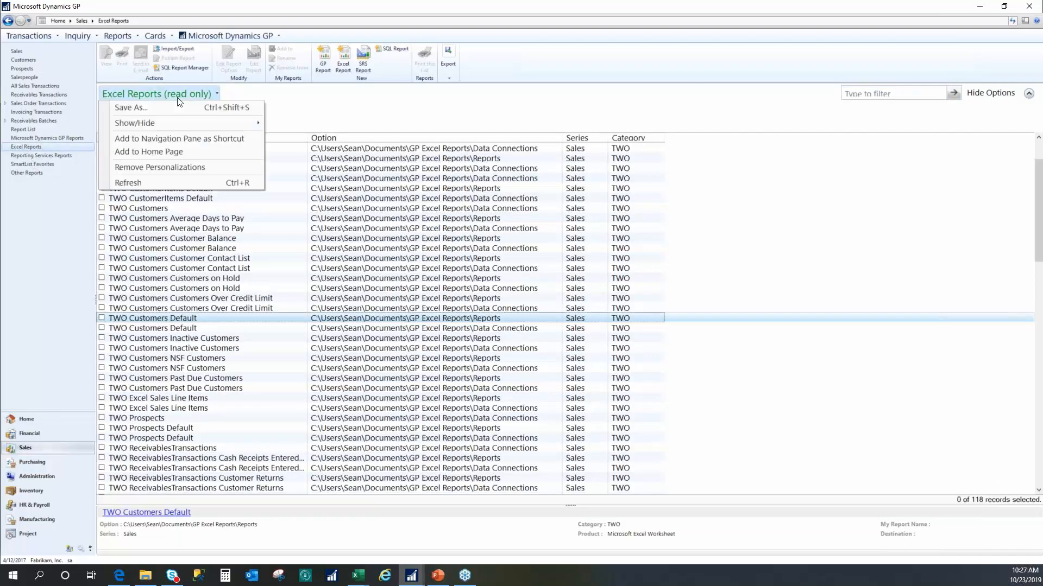
{"action": "left_click", "coordinate": [149, 183]}
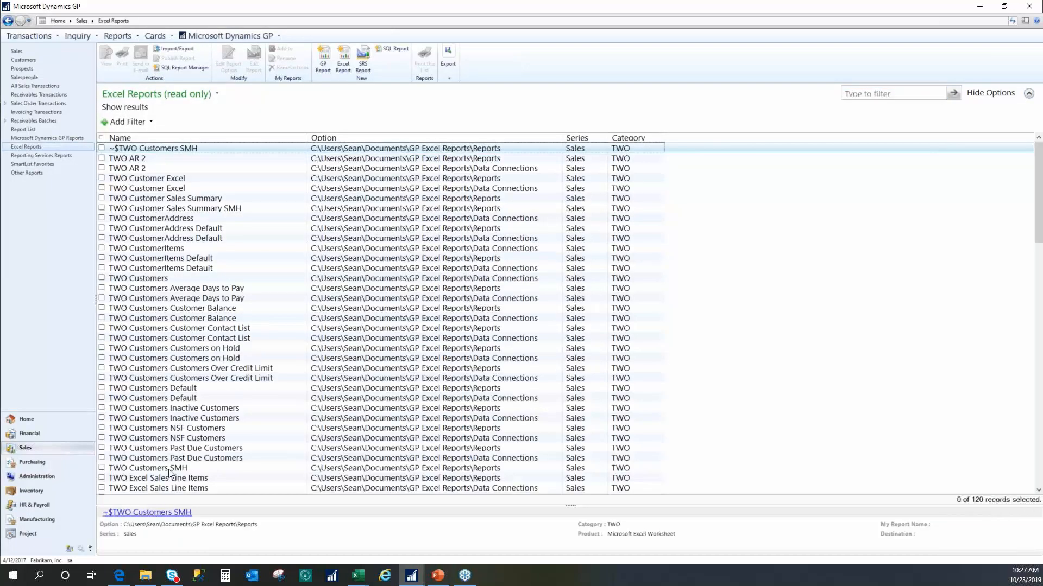
Select the TWO Customers SMH report in the Excel Reports list and switch to its open workbook in Excel
{"action": "left_click", "coordinate": [193, 469]}
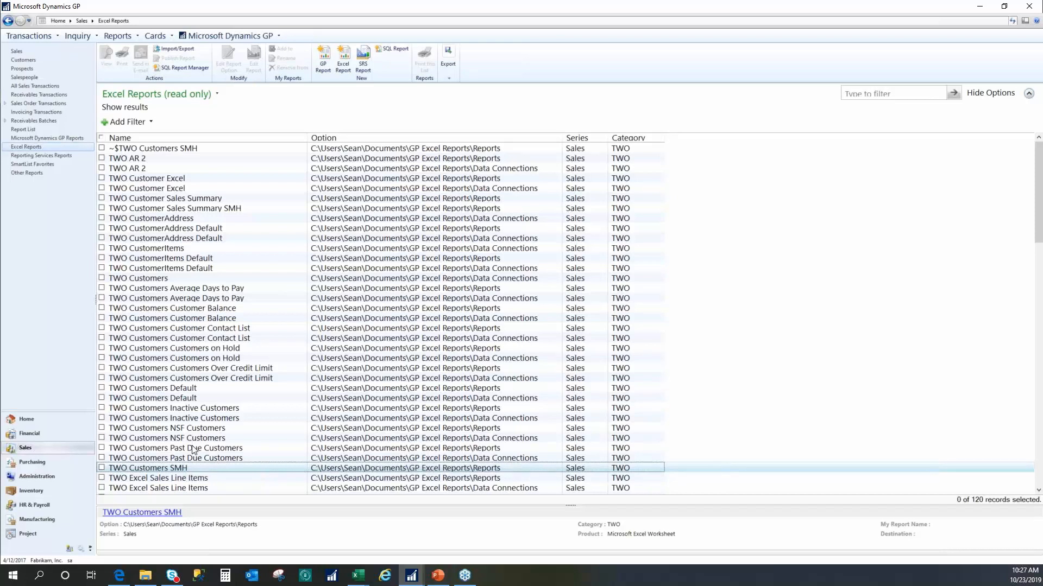
{"action": "left_click", "coordinate": [361, 578]}
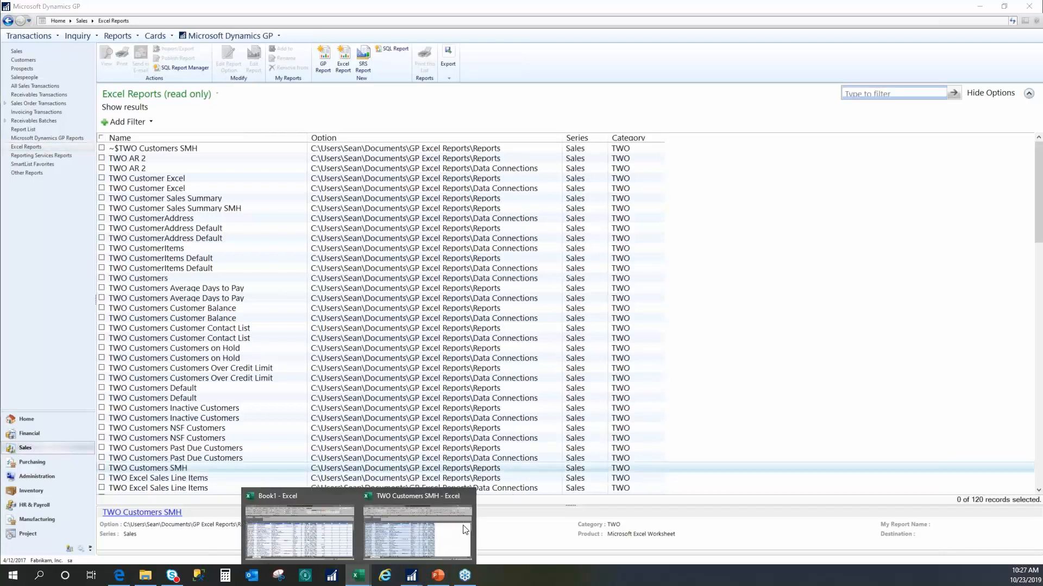
{"action": "left_click", "coordinate": [414, 535]}
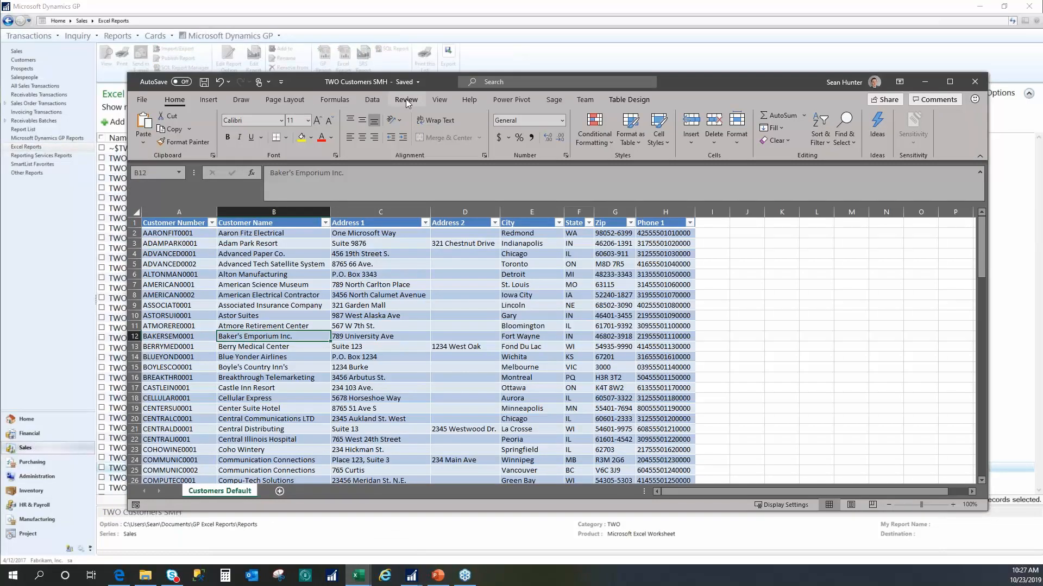
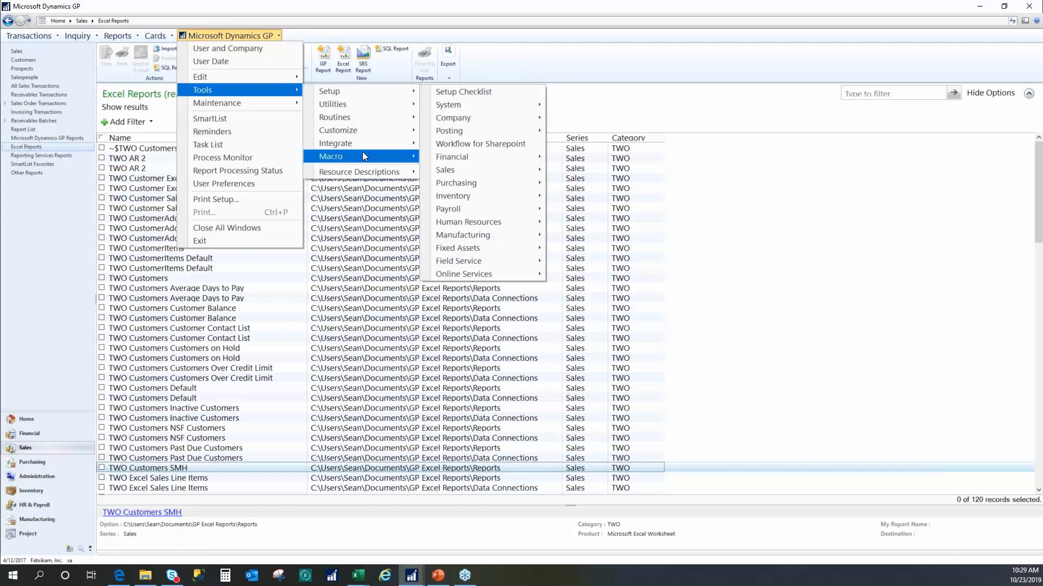
Look through the Dynamics GP macro and resource description tools and open the table resource descriptions
{"action": "mouse_move", "coordinate": [367, 119]}
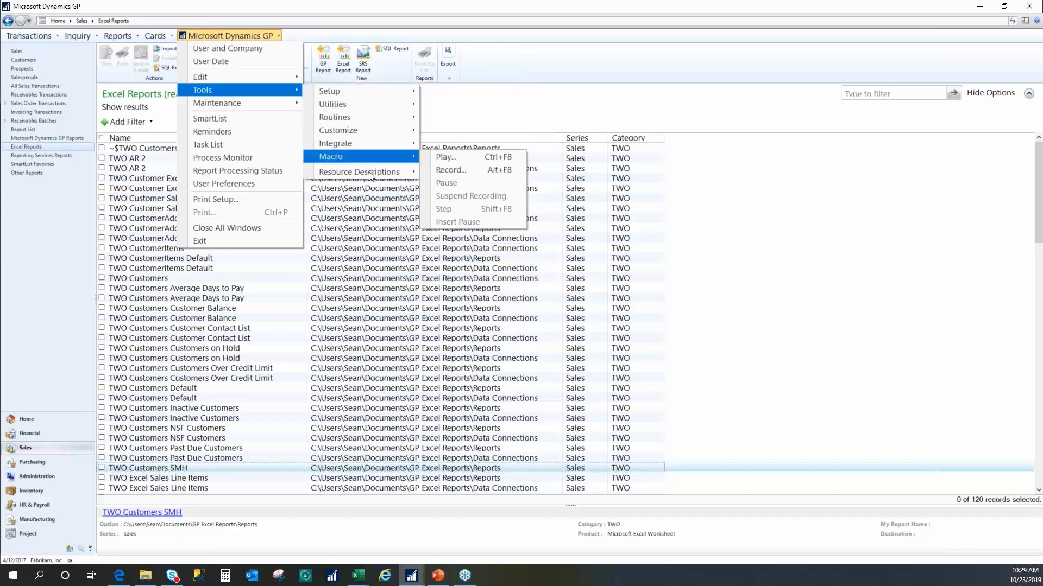
{"action": "mouse_move", "coordinate": [375, 174]}
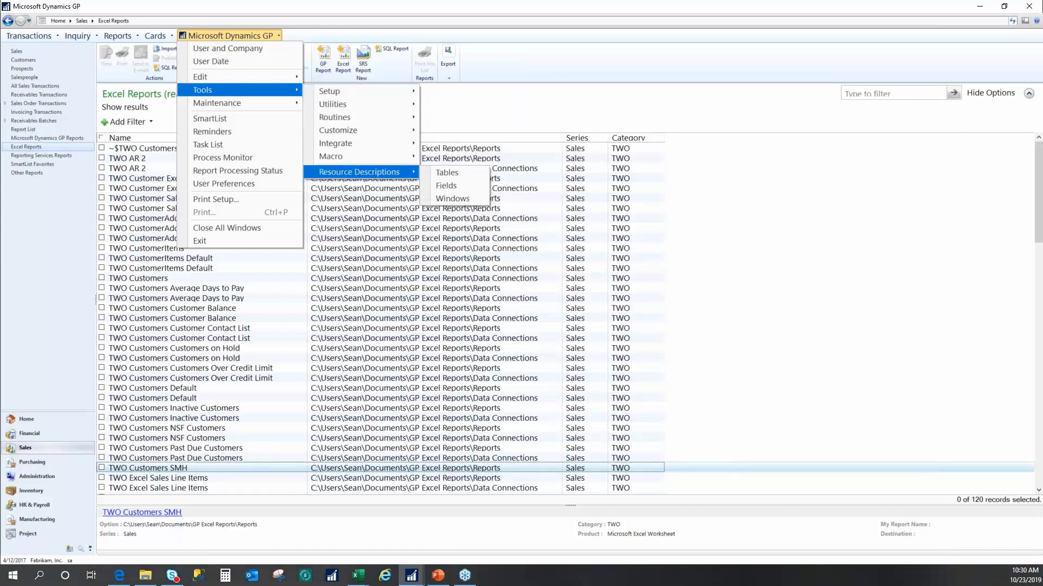
{"action": "left_click", "coordinate": [447, 173]}
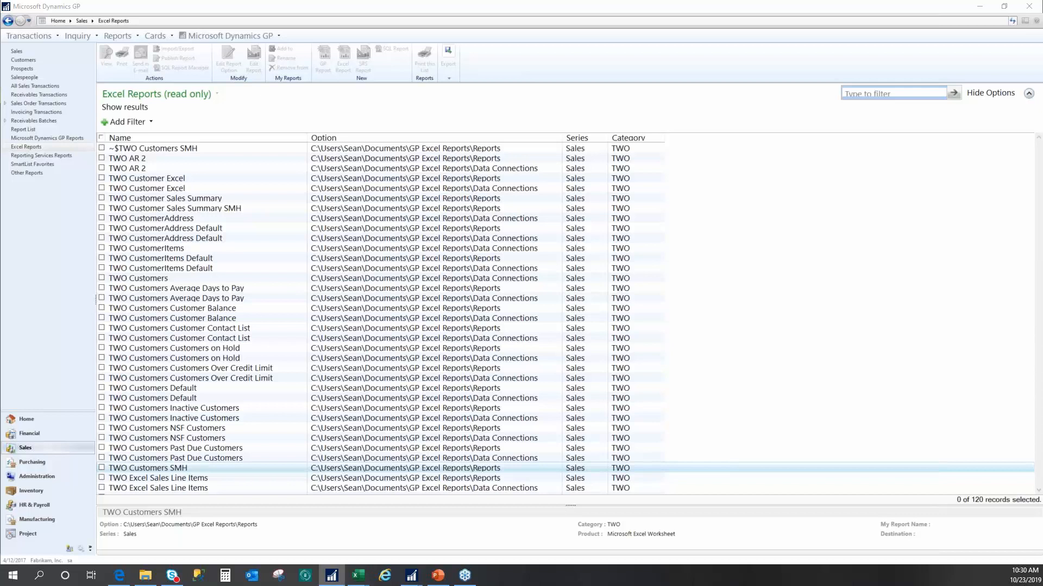
{"action": "left_click", "coordinate": [557, 79]}
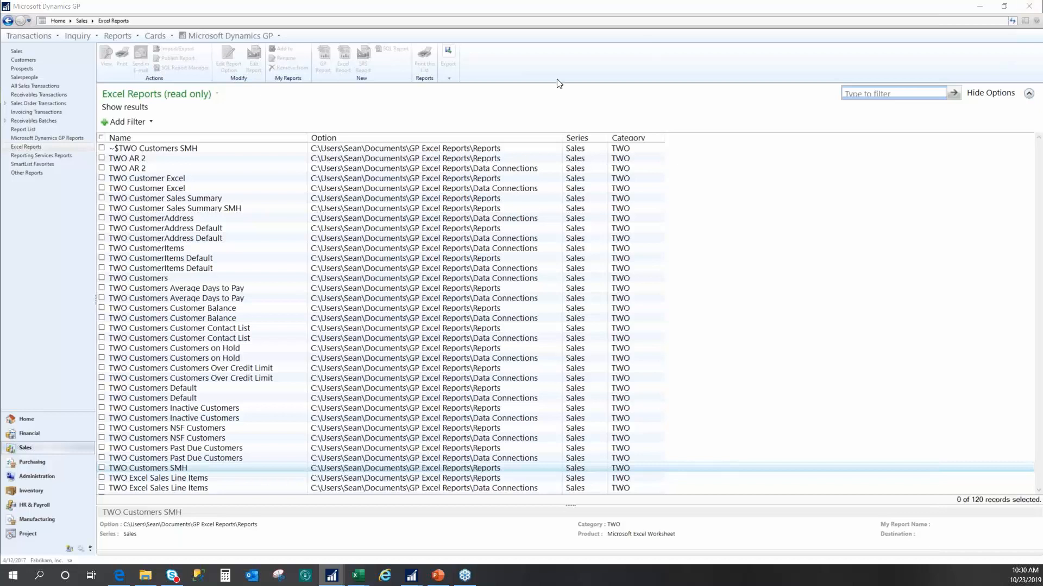
Open the security task setup from Administration and load the SMARTLISTDESIGNERSALES task
{"action": "left_click", "coordinate": [37, 476]}
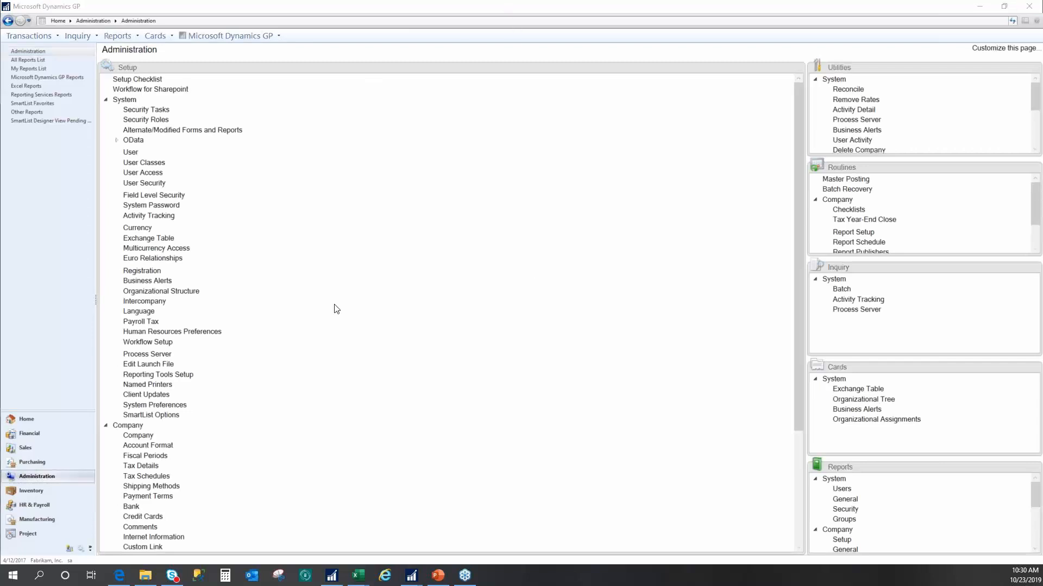
{"action": "left_click", "coordinate": [145, 110]}
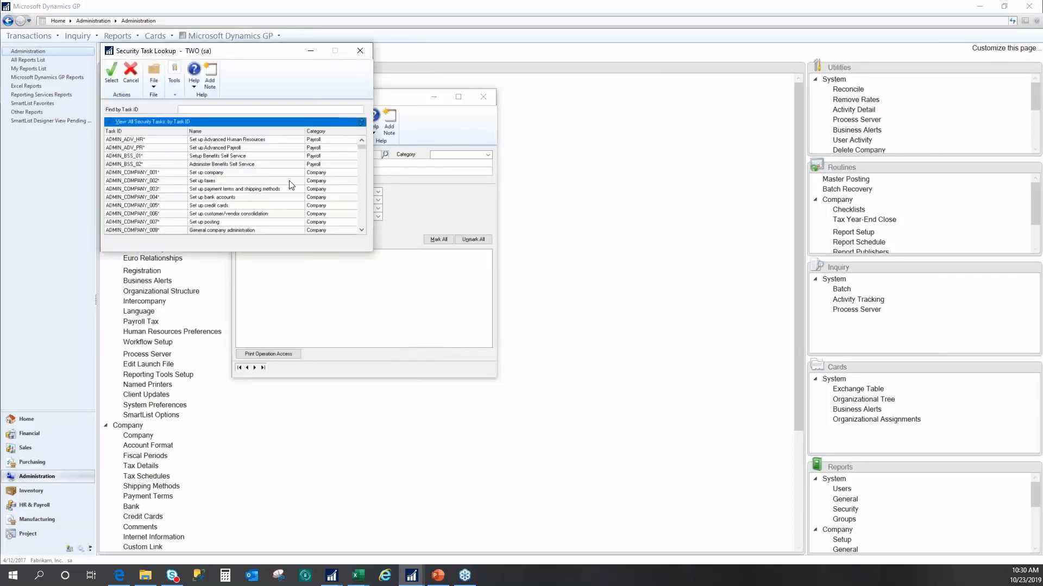
{"action": "scroll", "coordinate": [363, 213], "scroll_direction": "down", "scroll_amount": 15}
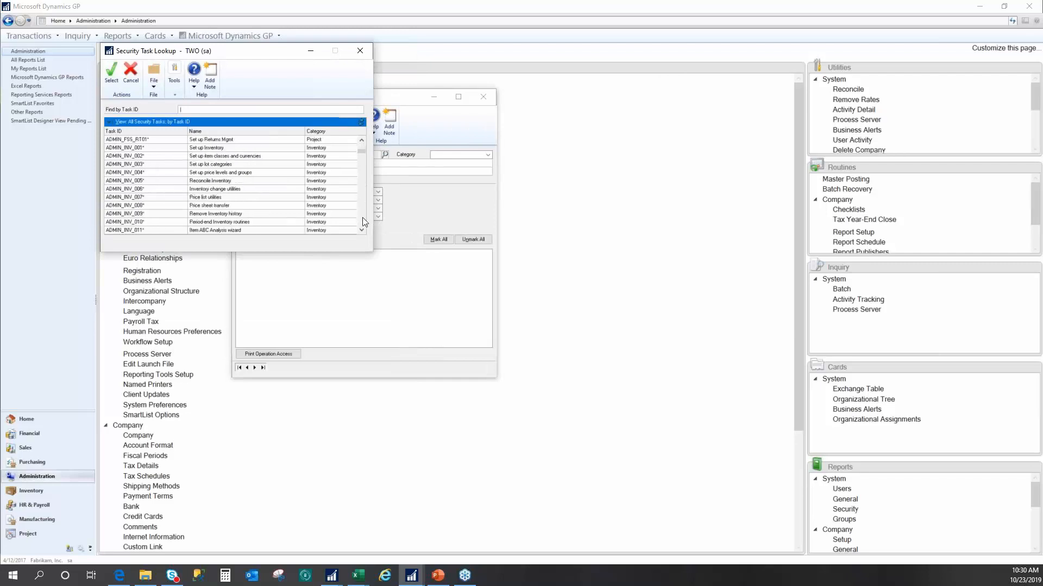
{"action": "scroll", "coordinate": [363, 218], "scroll_direction": "down", "scroll_amount": 8}
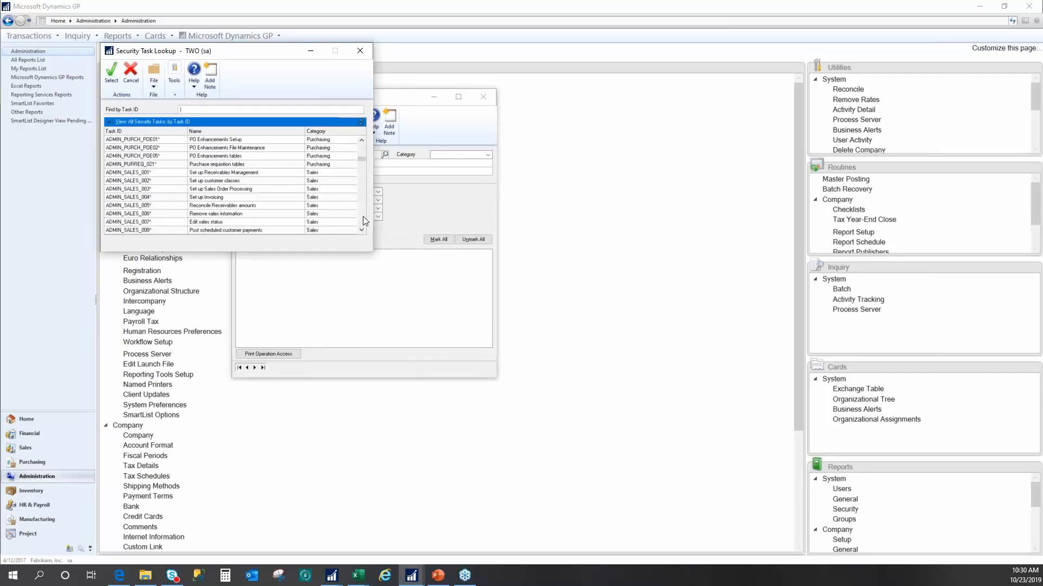
{"action": "scroll", "coordinate": [364, 213], "scroll_direction": "down", "scroll_amount": 20}
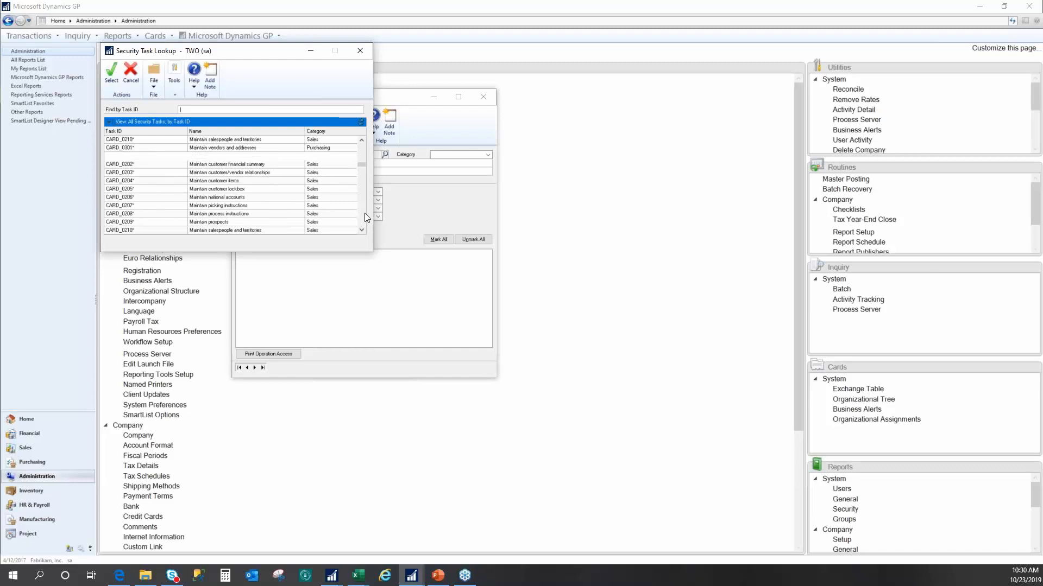
{"action": "scroll", "coordinate": [365, 216], "scroll_direction": "down", "scroll_amount": 4}
{"action": "left_click_drag", "start_coordinate": [362, 170], "coordinate": [364, 214]}
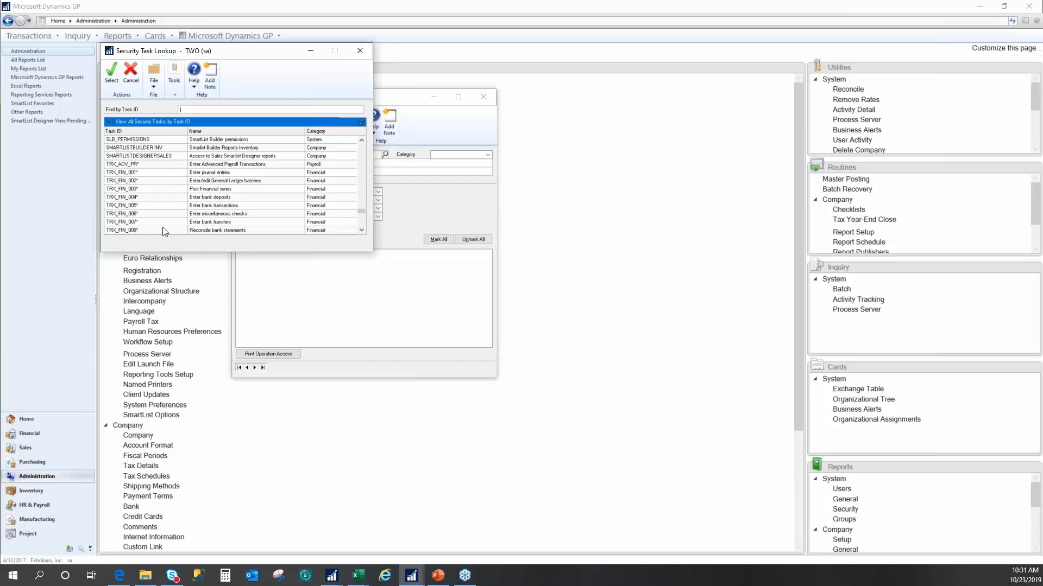
{"action": "left_click", "coordinate": [160, 157]}
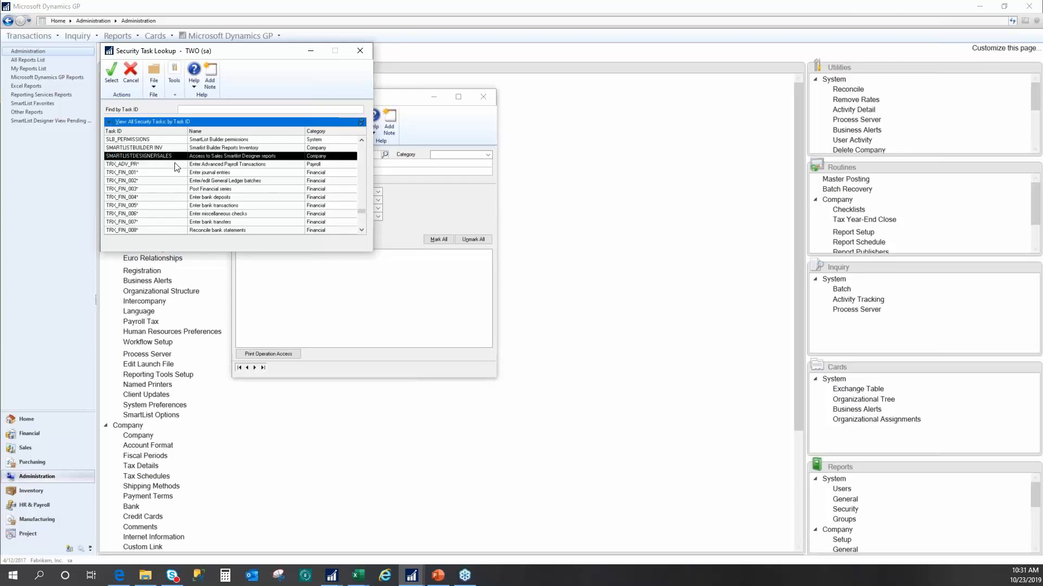
{"action": "scroll", "coordinate": [186, 168], "scroll_direction": "up", "scroll_amount": 3}
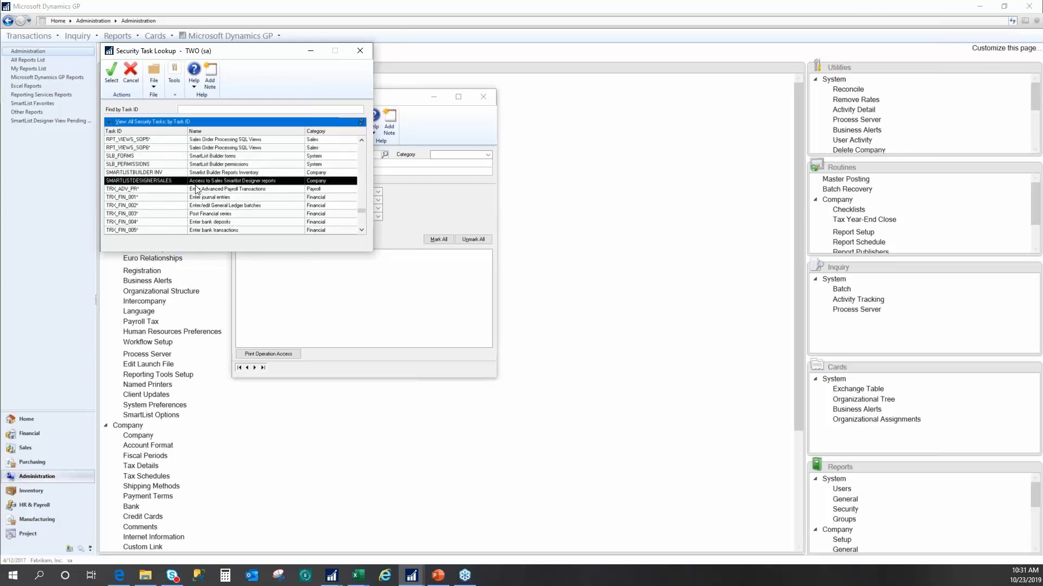
{"action": "double_click", "coordinate": [159, 183]}
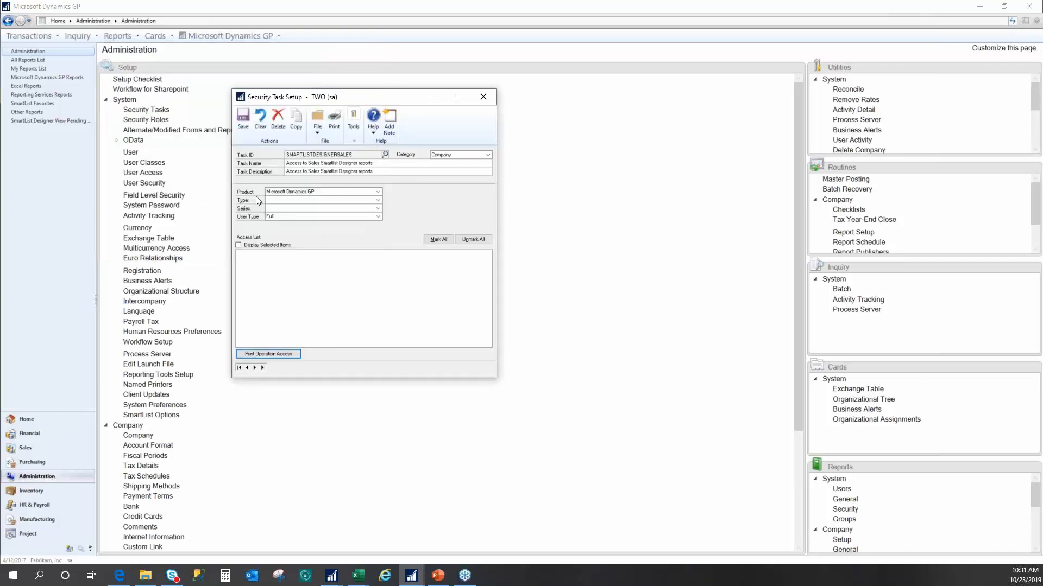
Filter the task's access list to type Windows and series Company, displaying only selected items
{"action": "left_click", "coordinate": [377, 201]}
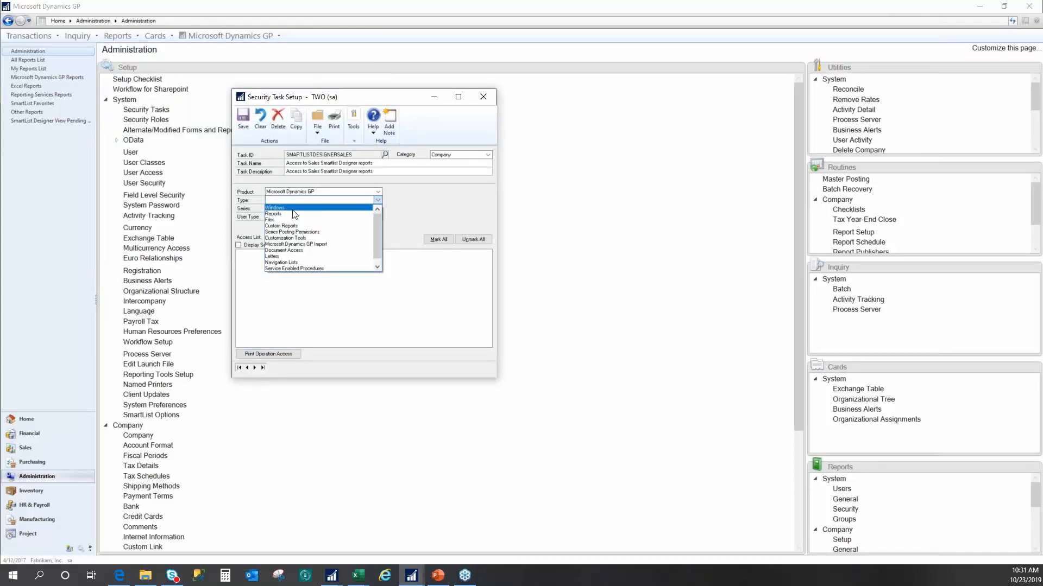
{"action": "left_click", "coordinate": [274, 208]}
{"action": "left_click", "coordinate": [278, 209]}
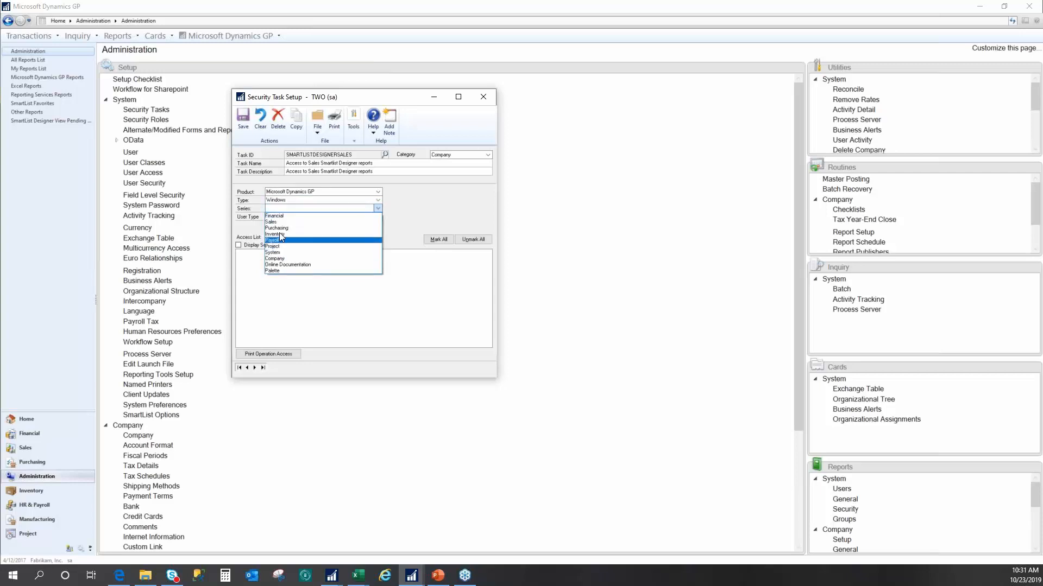
{"action": "left_click", "coordinate": [285, 262]}
{"action": "left_click", "coordinate": [239, 245]}
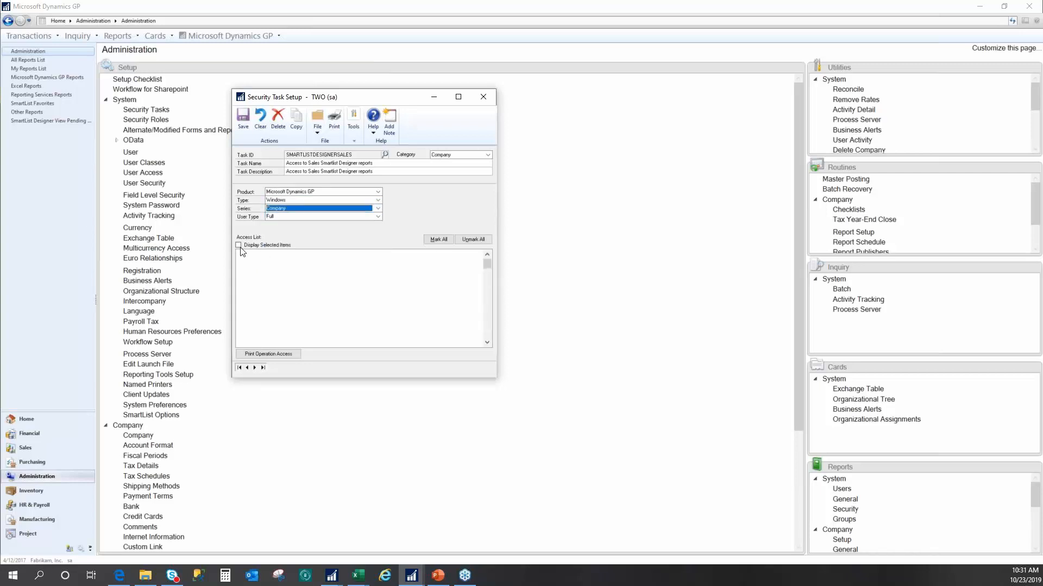
Check the task's selected operations under the System series, then list all Windows operations for the Financial series
{"action": "left_click", "coordinate": [338, 216]}
{"action": "left_click", "coordinate": [324, 211]}
{"action": "left_click", "coordinate": [321, 209]}
{"action": "left_click", "coordinate": [281, 256]}
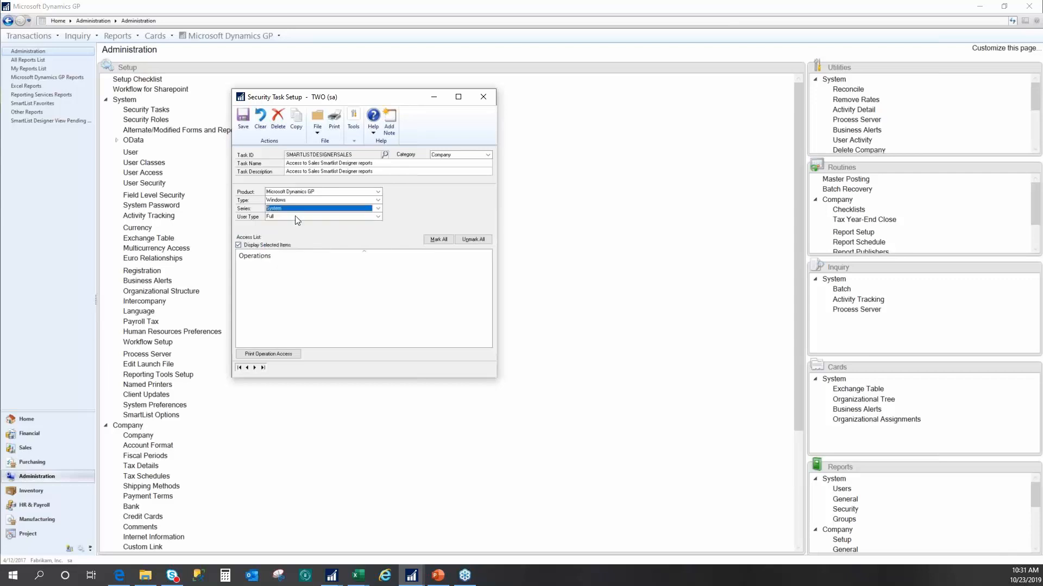
{"action": "left_click", "coordinate": [292, 212]}
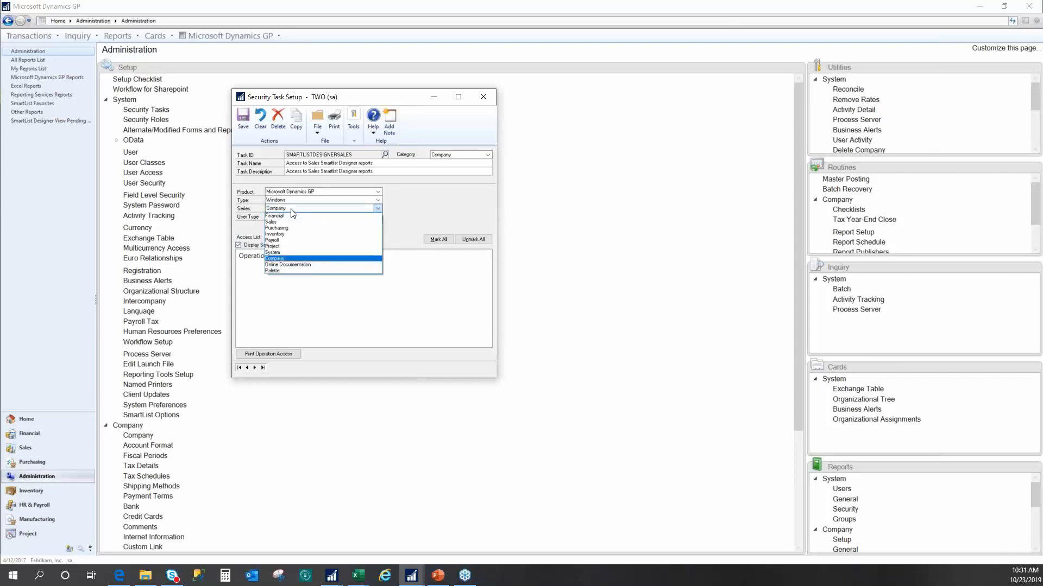
{"action": "key", "text": "Up"}
{"action": "key", "text": "Up"}
{"action": "key", "text": "Up"}
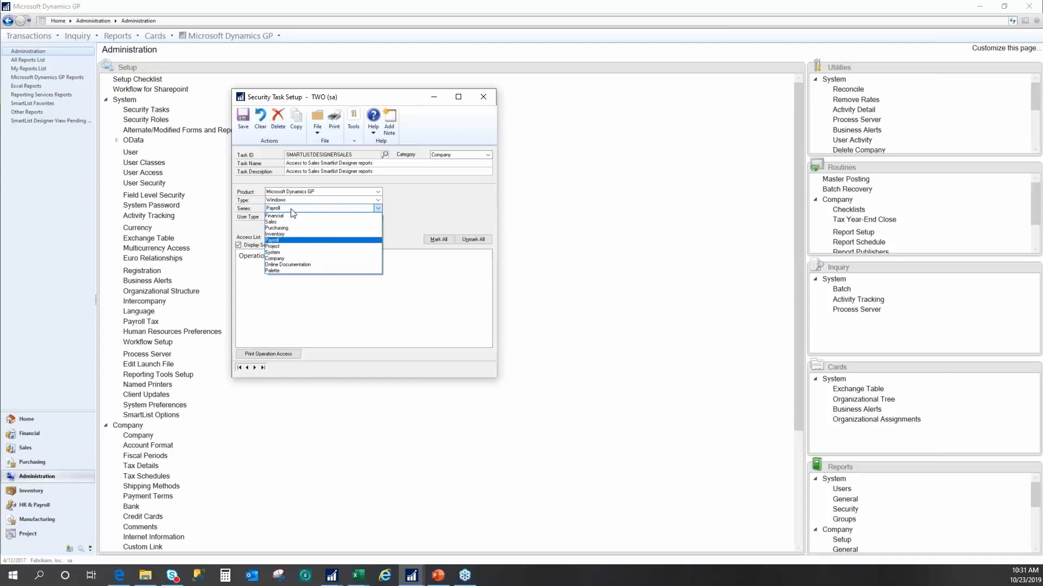
{"action": "key", "text": "Up"}
{"action": "key", "text": "Up"}
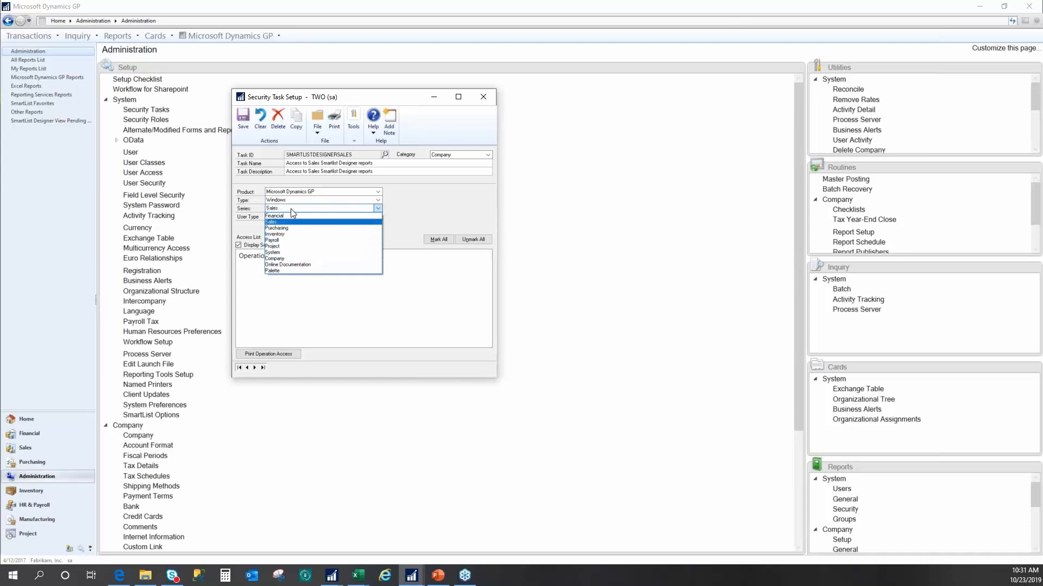
{"action": "key", "text": "Up"}
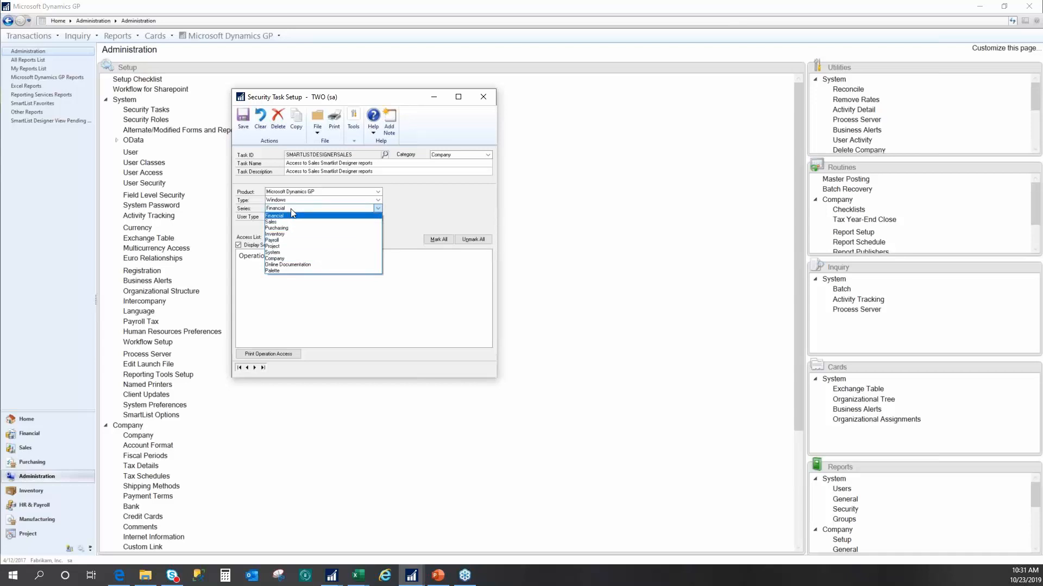
{"action": "key", "text": "Return"}
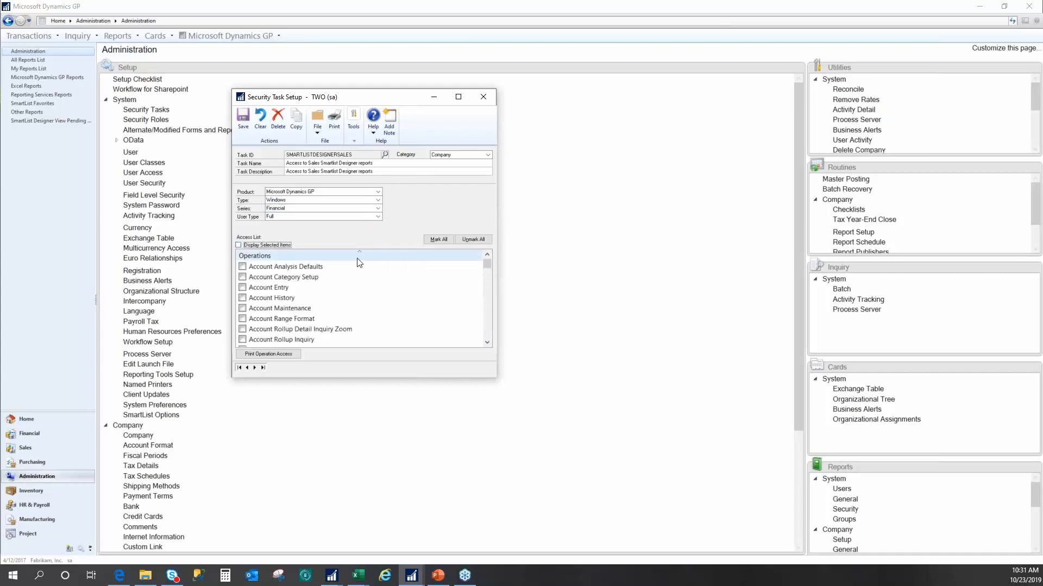
Examine the full Windows operations lists for the System and Company series in the security task
{"action": "left_click", "coordinate": [377, 208]}
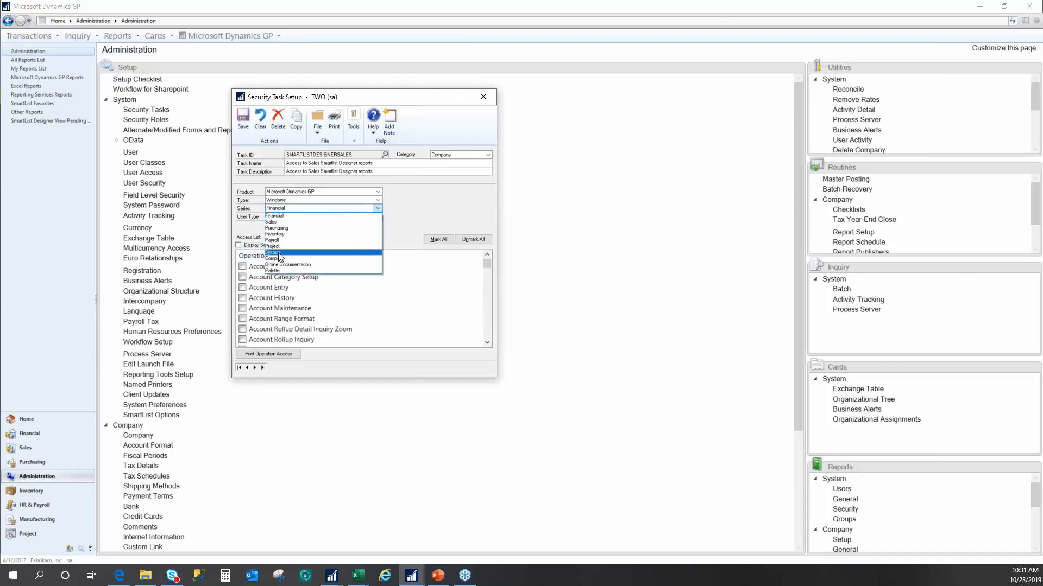
{"action": "left_click", "coordinate": [281, 257]}
{"action": "left_click_drag", "start_coordinate": [486, 264], "coordinate": [487, 314]}
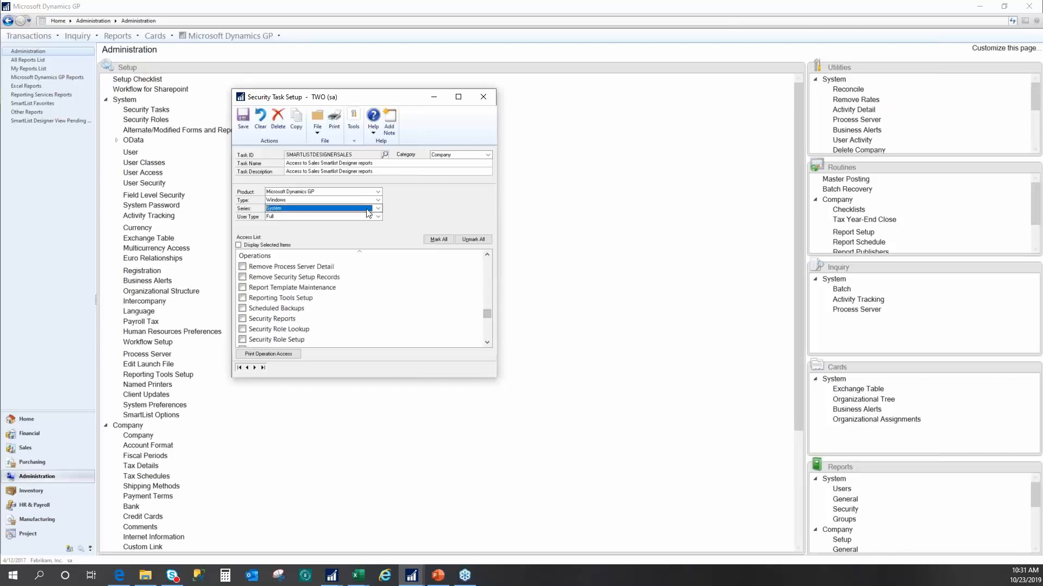
{"action": "left_click", "coordinate": [282, 208]}
{"action": "left_click", "coordinate": [276, 258]}
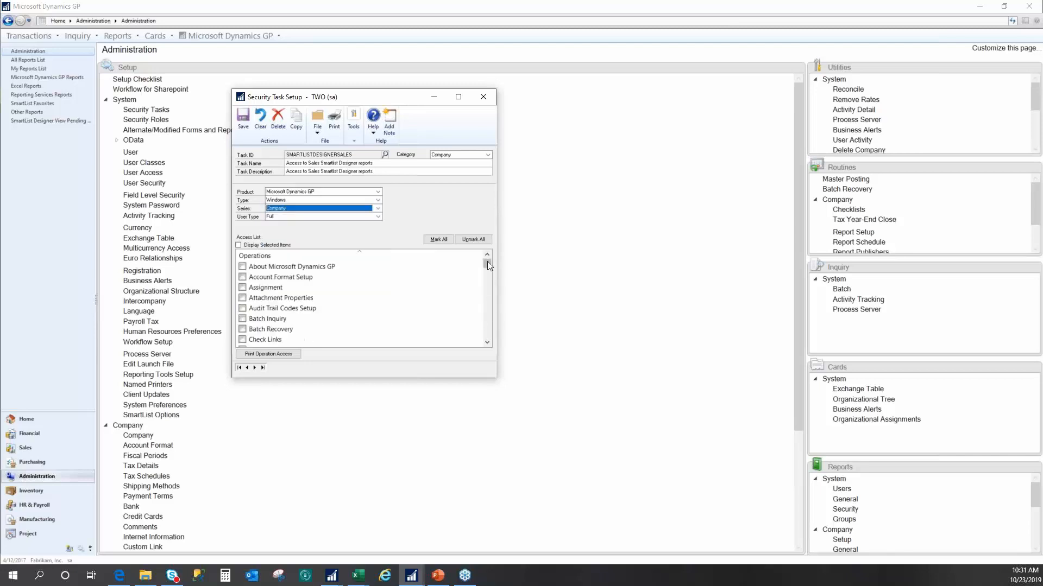
{"action": "left_click_drag", "start_coordinate": [485, 275], "coordinate": [487, 318]}
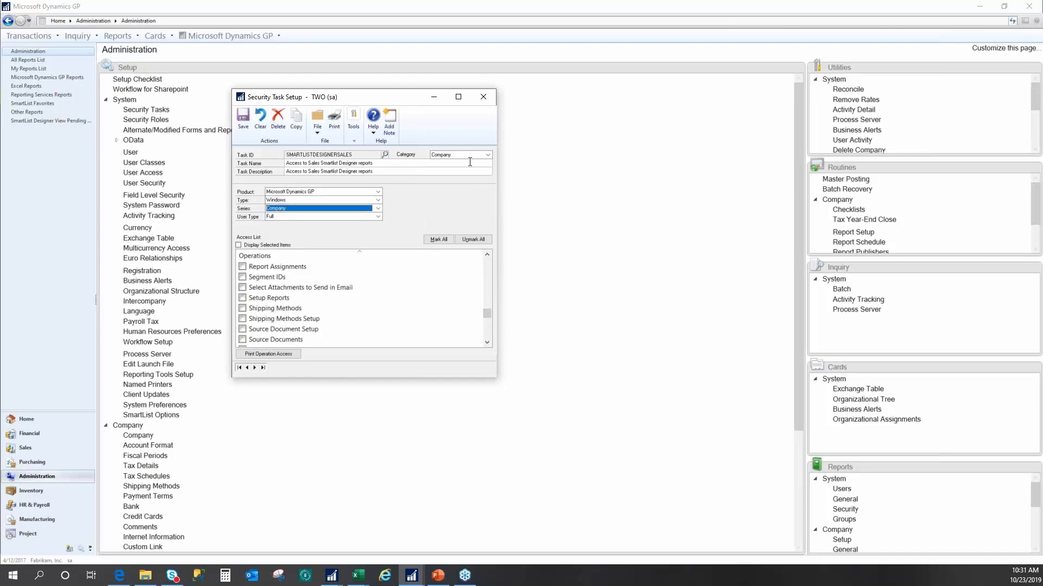
{"action": "left_click_drag", "start_coordinate": [371, 97], "coordinate": [396, 53]}
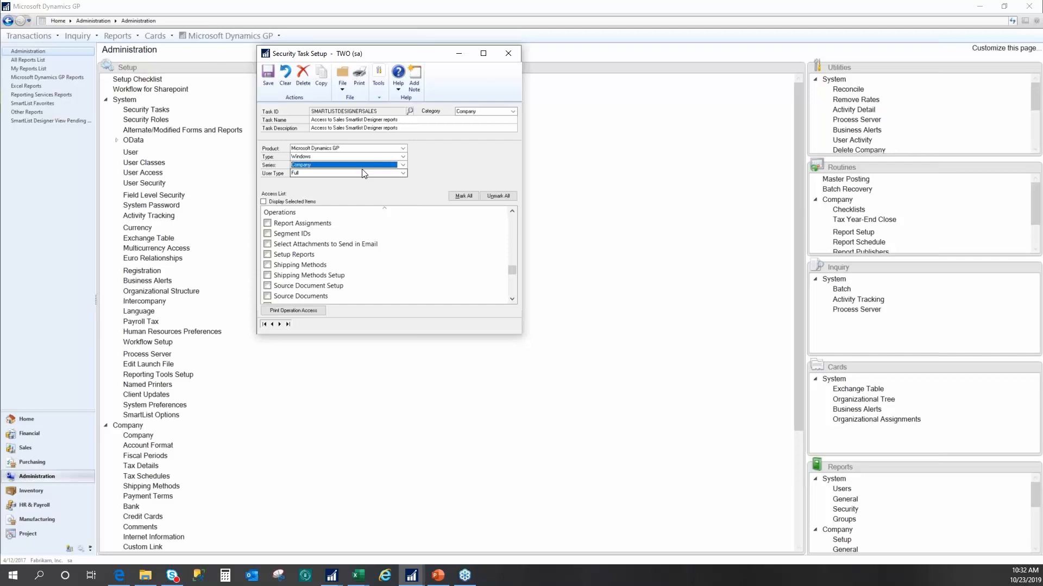
Switch to the other Dynamics GP session and review the SmartList Builder tools, including the Excel Report Builder options
{"action": "left_click", "coordinate": [844, 200]}
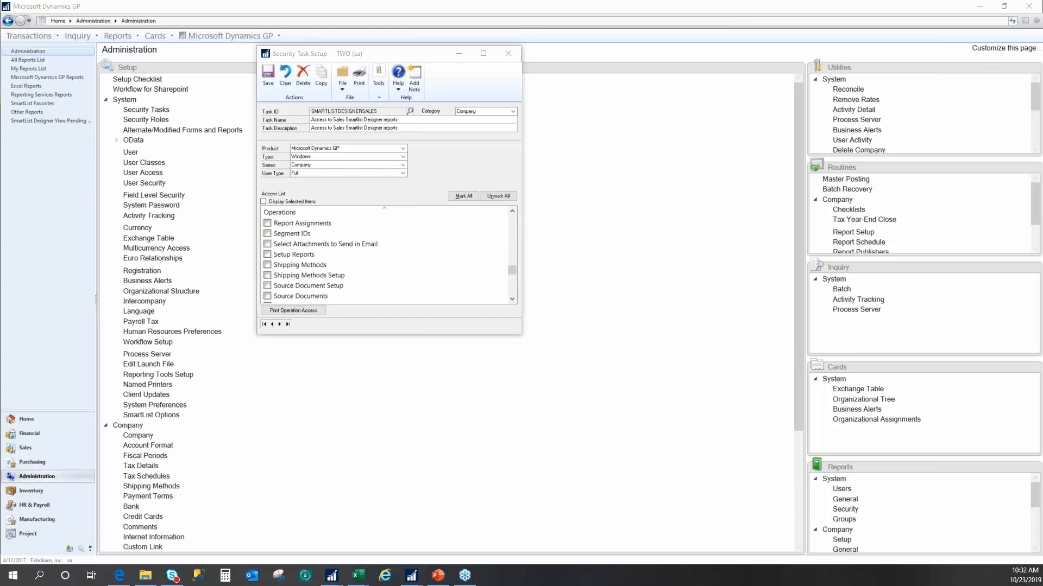
{"action": "left_click", "coordinate": [307, 160]}
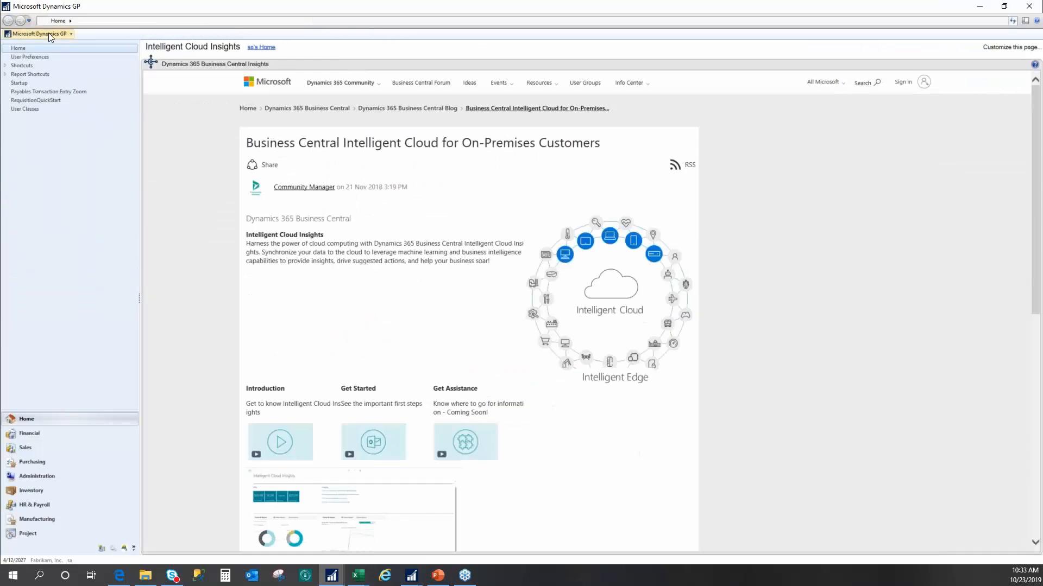
{"action": "left_click", "coordinate": [48, 33]}
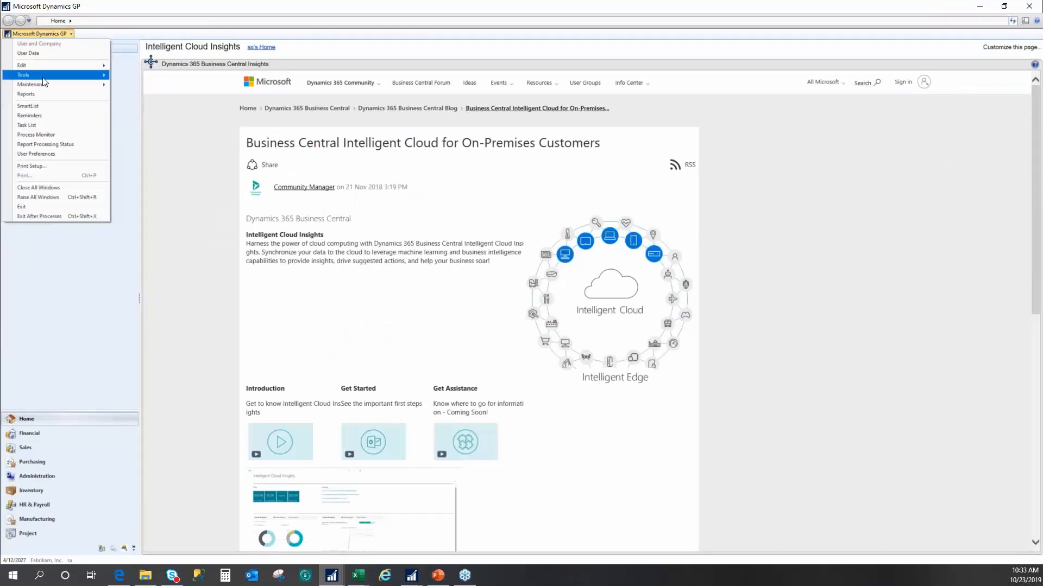
{"action": "mouse_move", "coordinate": [43, 77]}
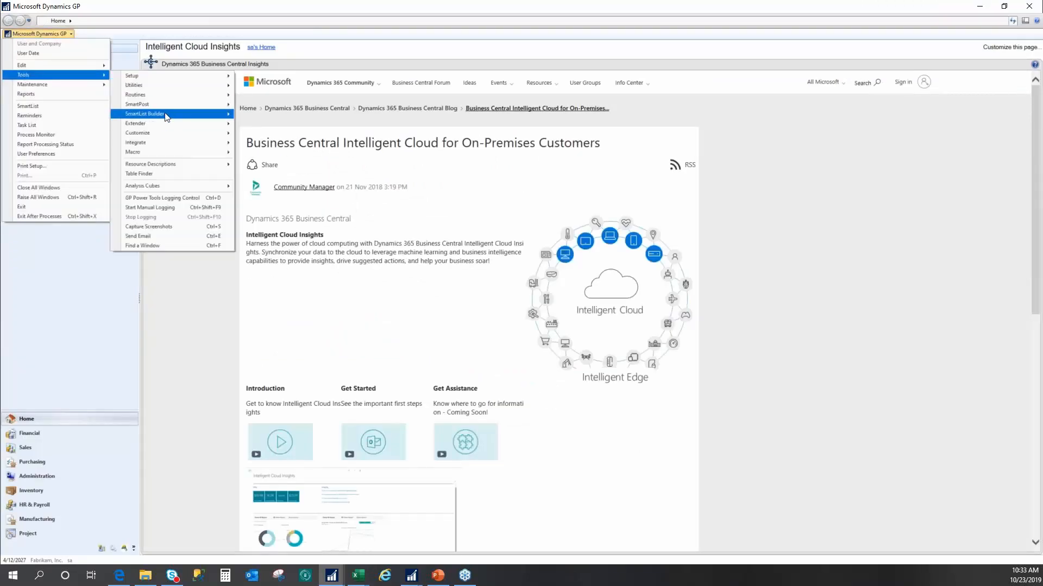
{"action": "mouse_move", "coordinate": [166, 115]}
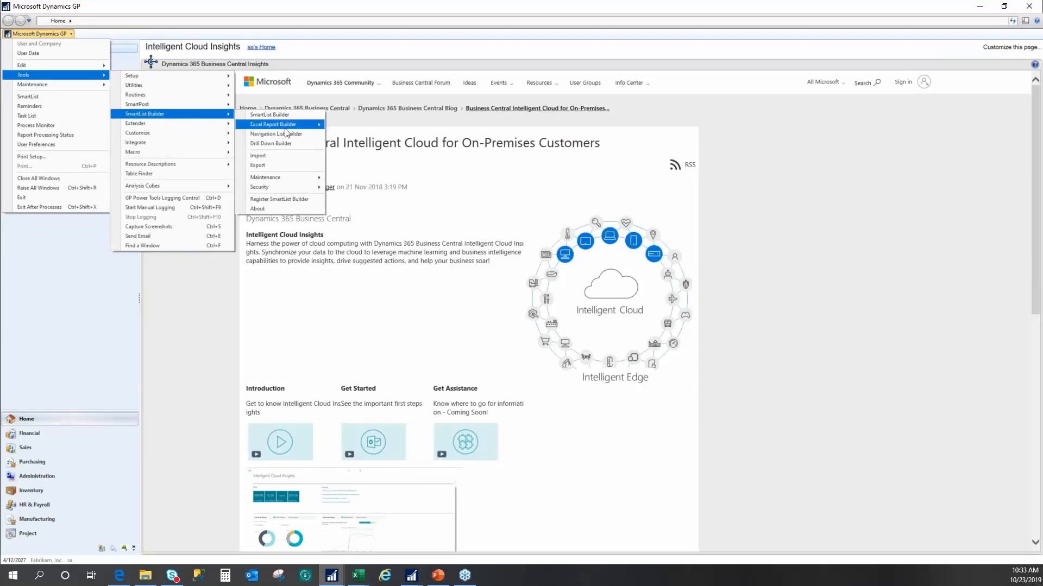
{"action": "mouse_move", "coordinate": [278, 126]}
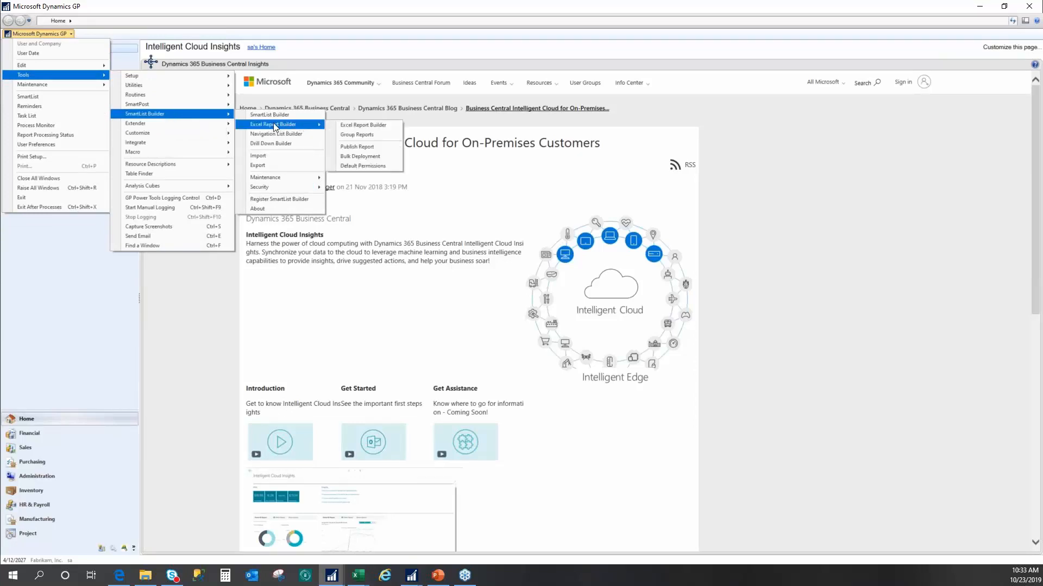
{"action": "left_click", "coordinate": [300, 127]}
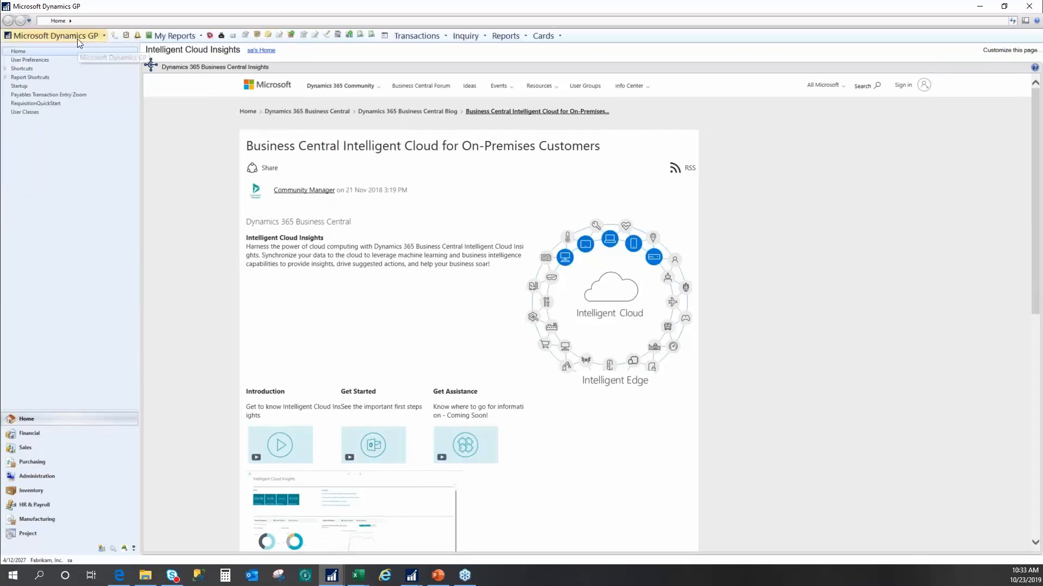
Open SmartList Builder and load the APPOIVCRECON list, AP PO Invoice Statement Reconciliation
{"action": "left_click", "coordinate": [83, 39]}
{"action": "mouse_move", "coordinate": [111, 96]}
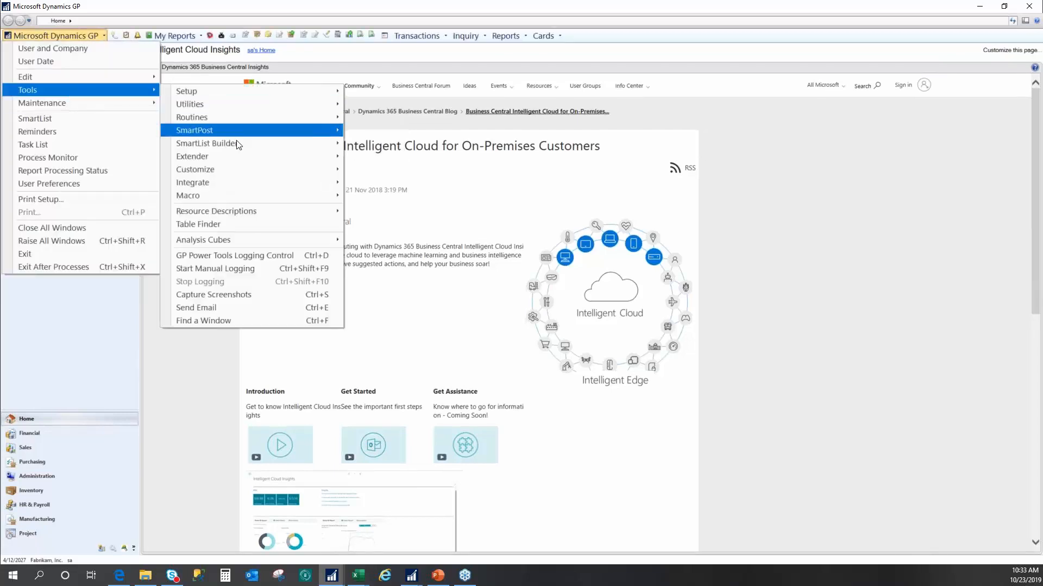
{"action": "mouse_move", "coordinate": [240, 143]}
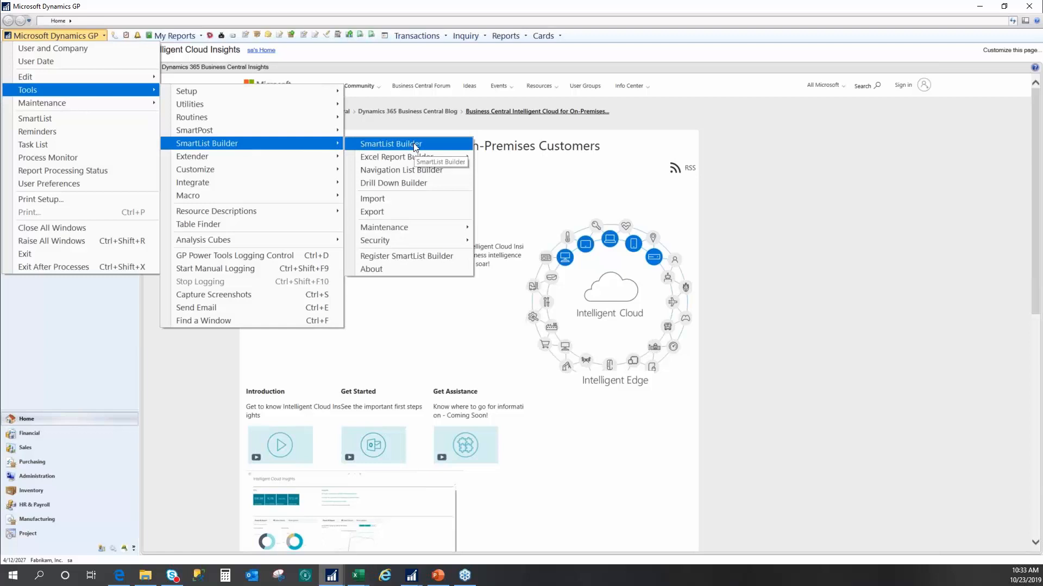
{"action": "left_click", "coordinate": [415, 144]}
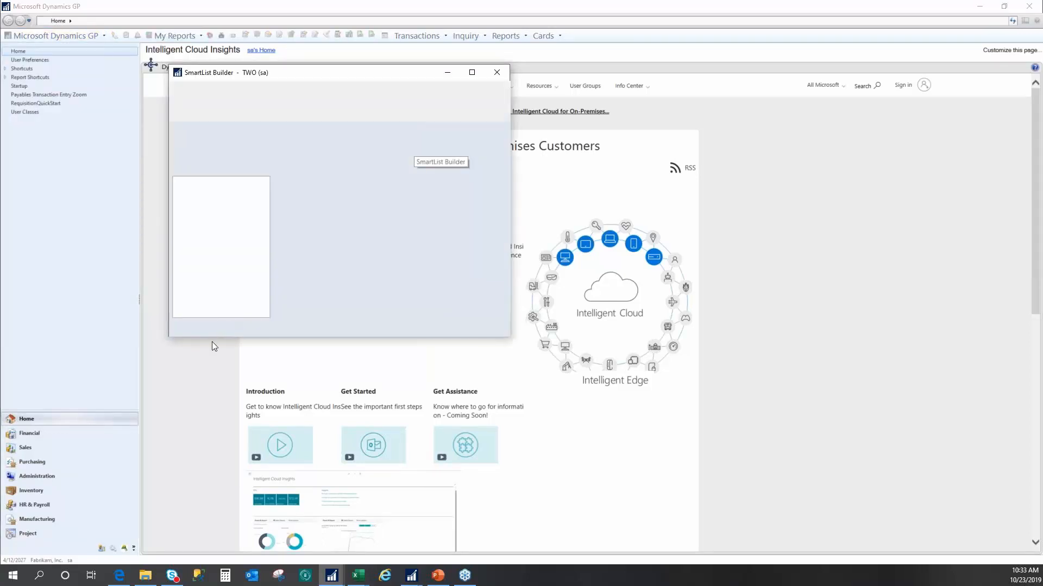
{"action": "left_click", "coordinate": [192, 332]}
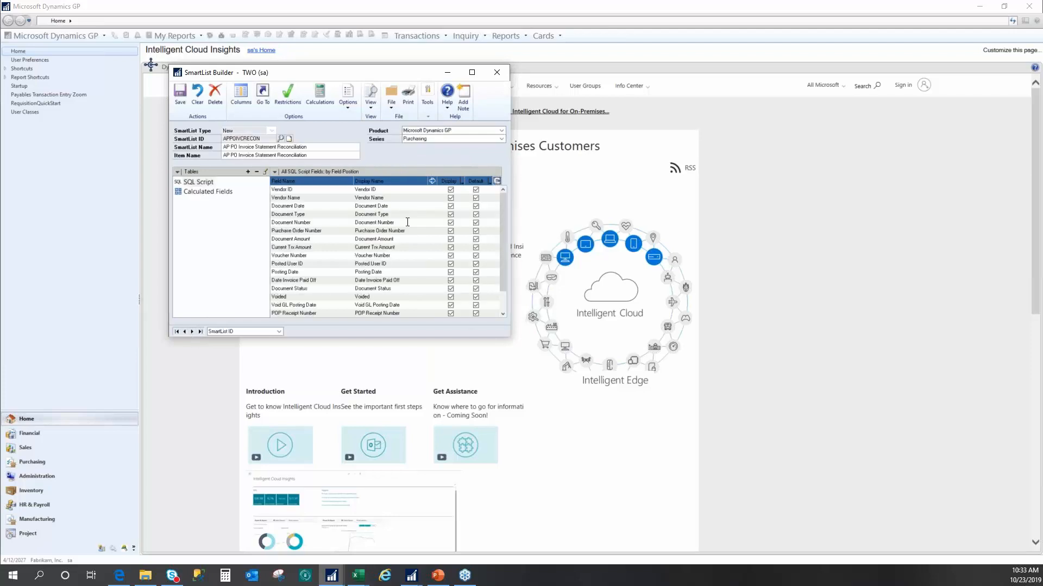
Check which new list types the AP PO Invoice Statement Reconciliation SmartList can be duplicated as, and cancel the duplication
{"action": "left_click", "coordinate": [348, 98]}
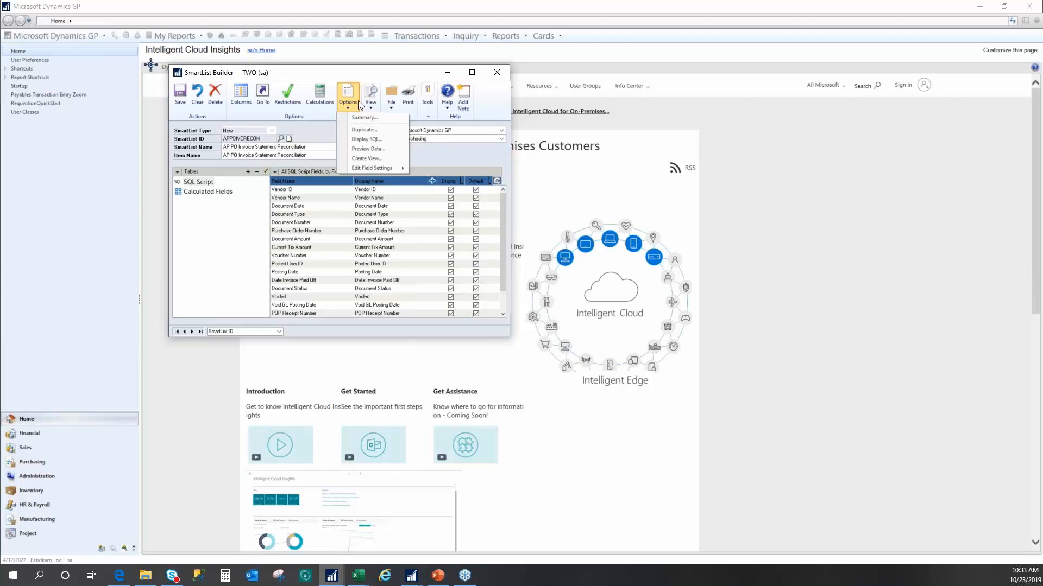
{"action": "left_click", "coordinate": [372, 133]}
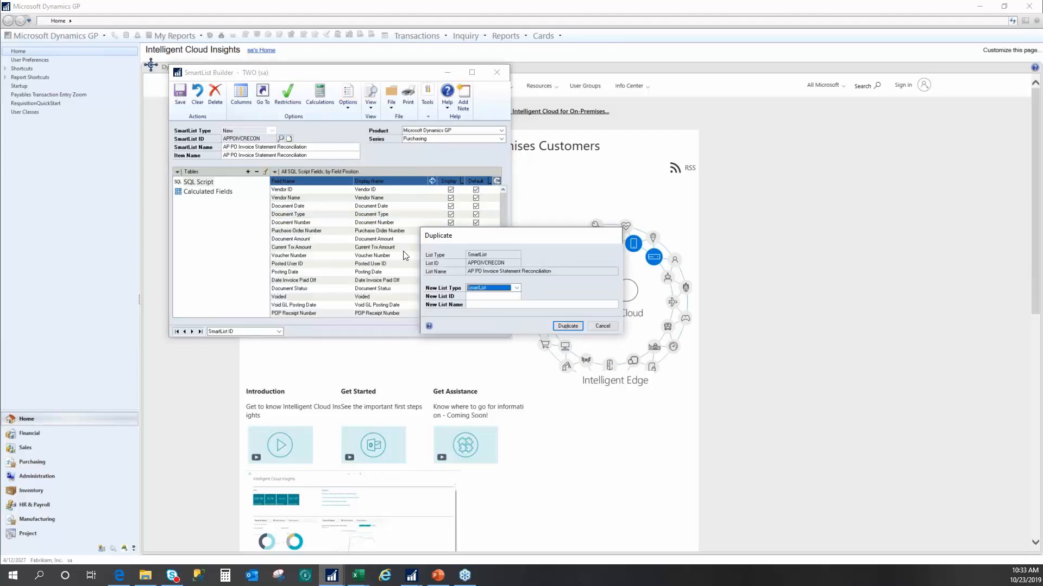
{"action": "left_click", "coordinate": [514, 287]}
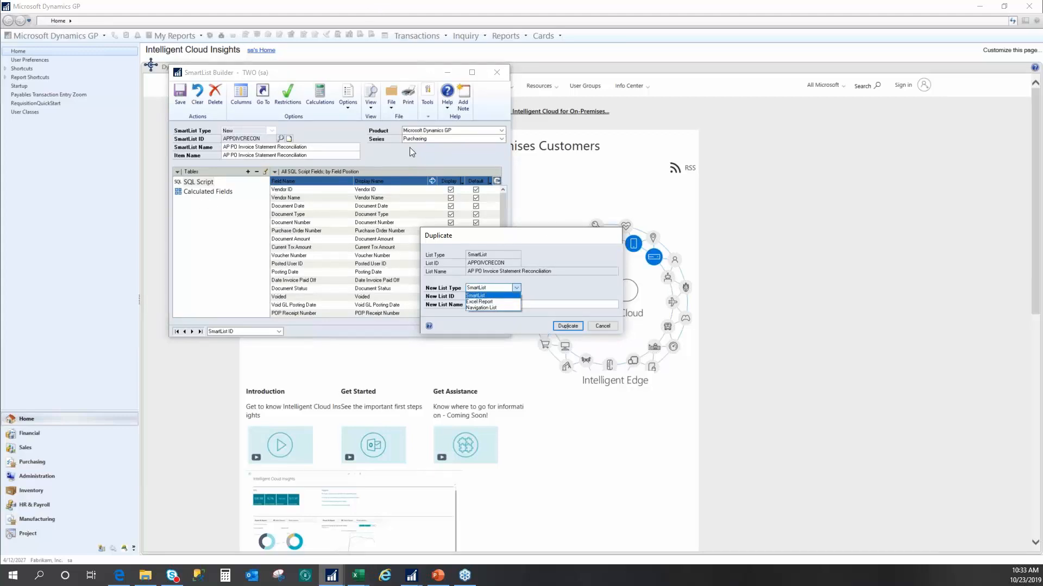
{"action": "left_click", "coordinate": [398, 98]}
{"action": "left_click_drag", "start_coordinate": [502, 250], "coordinate": [594, 83]}
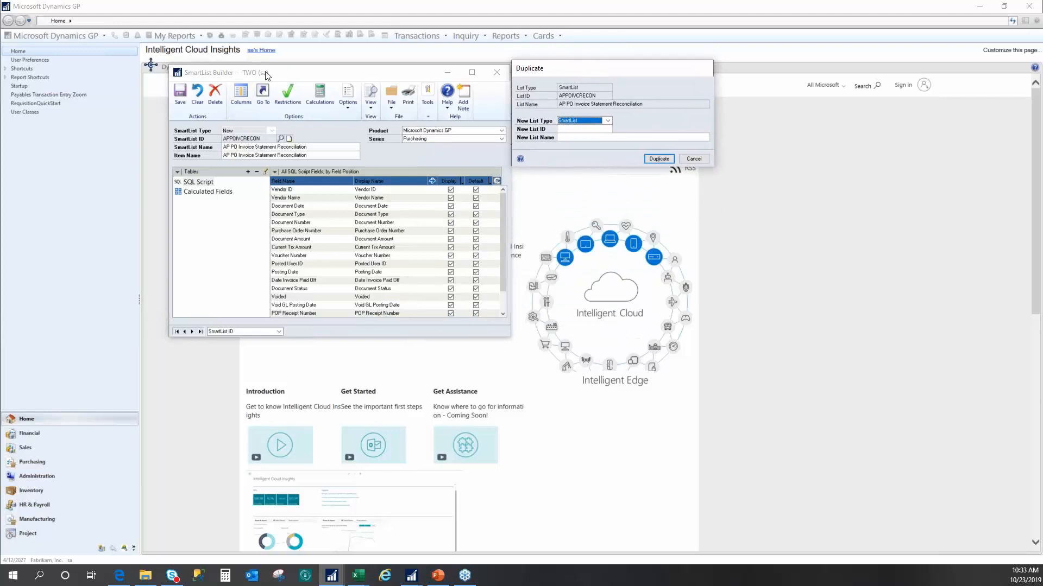
{"action": "left_click_drag", "start_coordinate": [283, 75], "coordinate": [258, 69]}
{"action": "left_click_drag", "start_coordinate": [594, 69], "coordinate": [585, 91]}
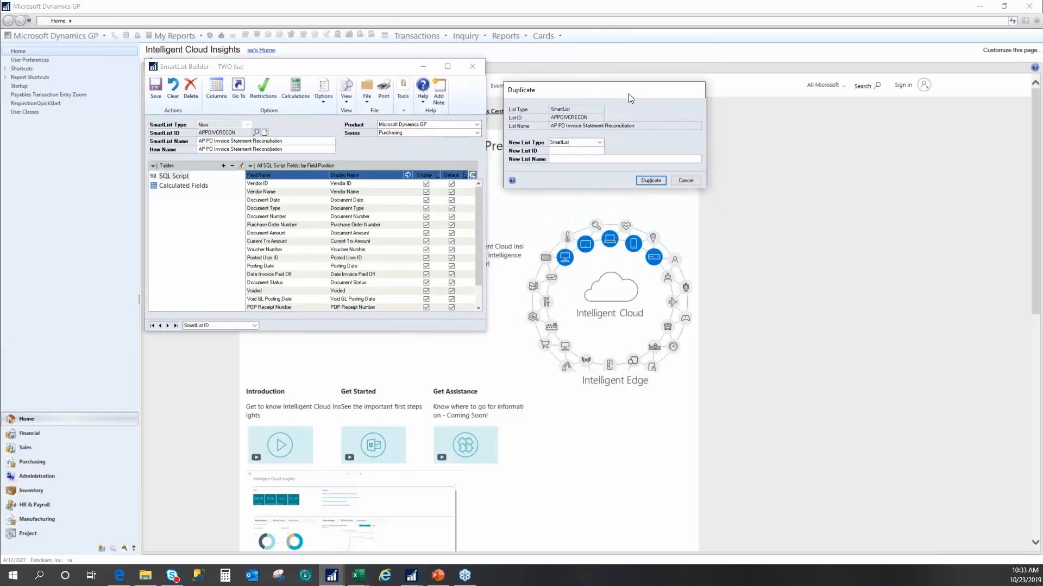
{"action": "left_click", "coordinate": [684, 180]}
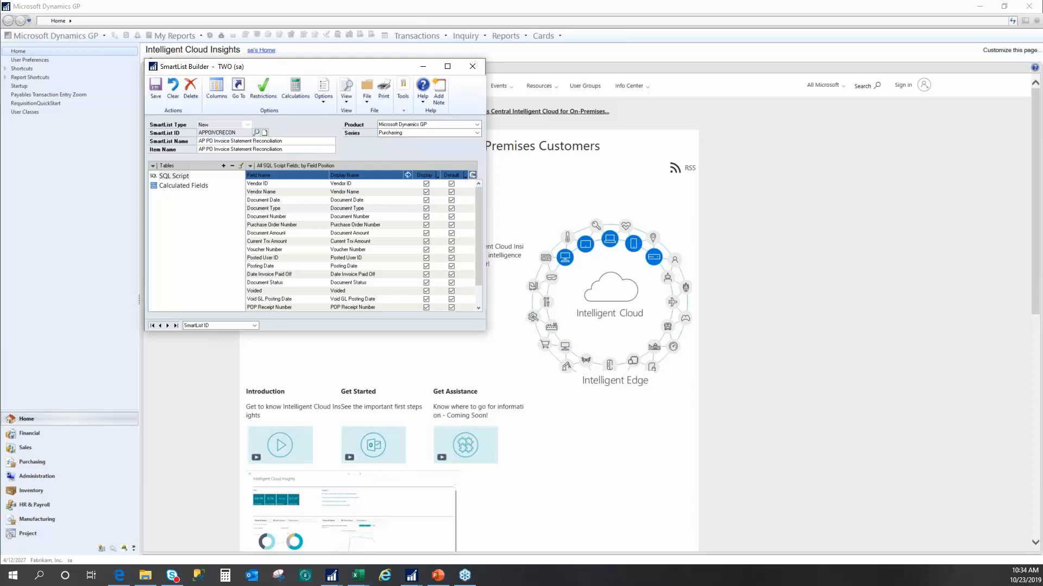
{"action": "mouse_move", "coordinate": [344, 70]}
{"action": "left_mouse_down"}
{"action": "mouse_move", "coordinate": [344, 89]}
{"action": "mouse_move", "coordinate": [341, 57]}
{"action": "left_mouse_up"}
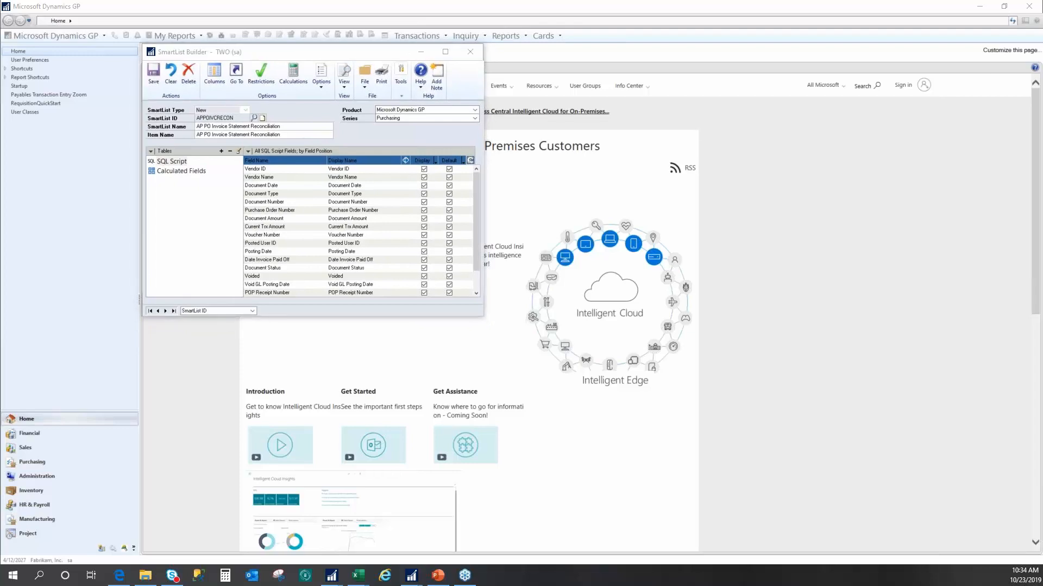
{"action": "mouse_move", "coordinate": [319, 56]}
{"action": "left_mouse_down"}
{"action": "mouse_move", "coordinate": [318, 96]}
{"action": "mouse_move", "coordinate": [318, 54]}
{"action": "left_mouse_up"}
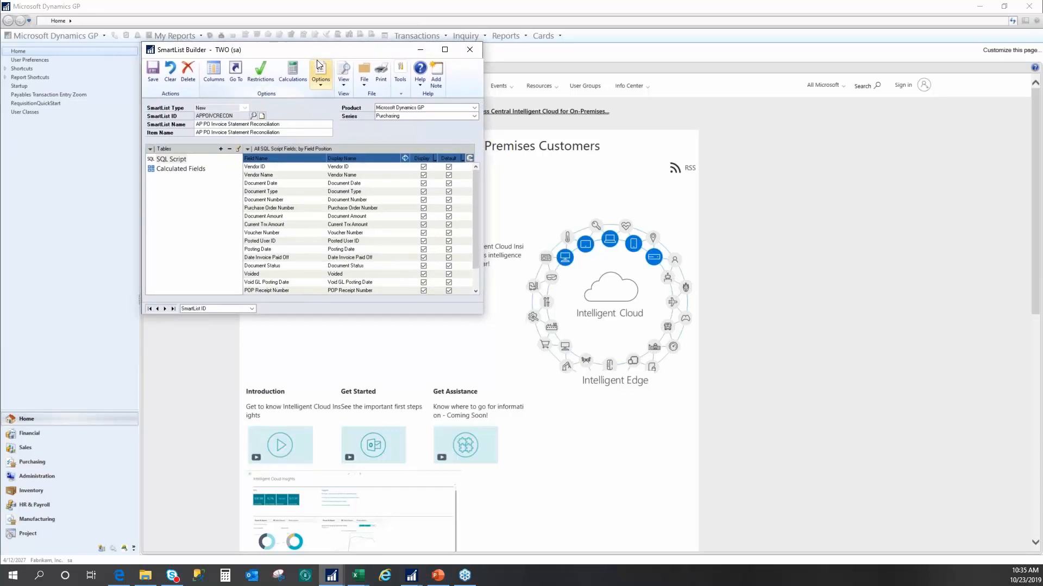